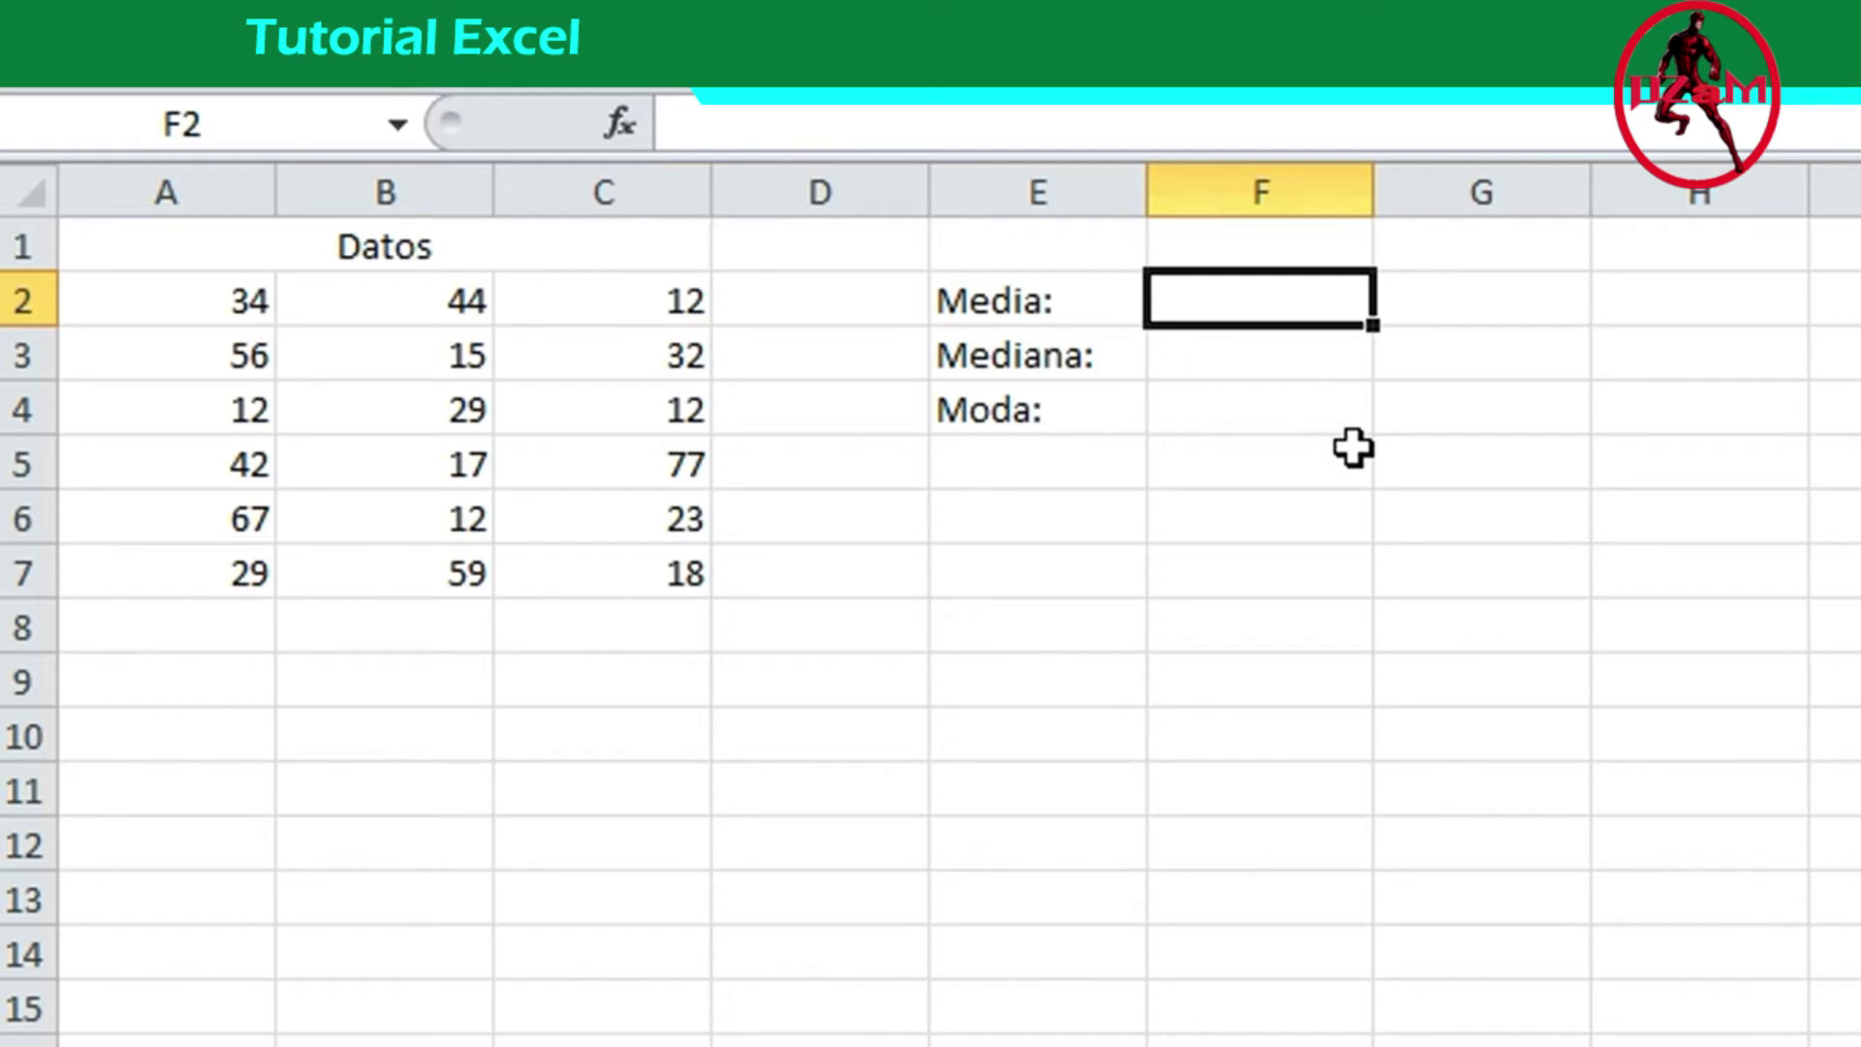
# Calculate the mean of the data range A2:C7 in F2 with the formula =PROMEDIO(A2:C7).
pyautogui.write('=pro')
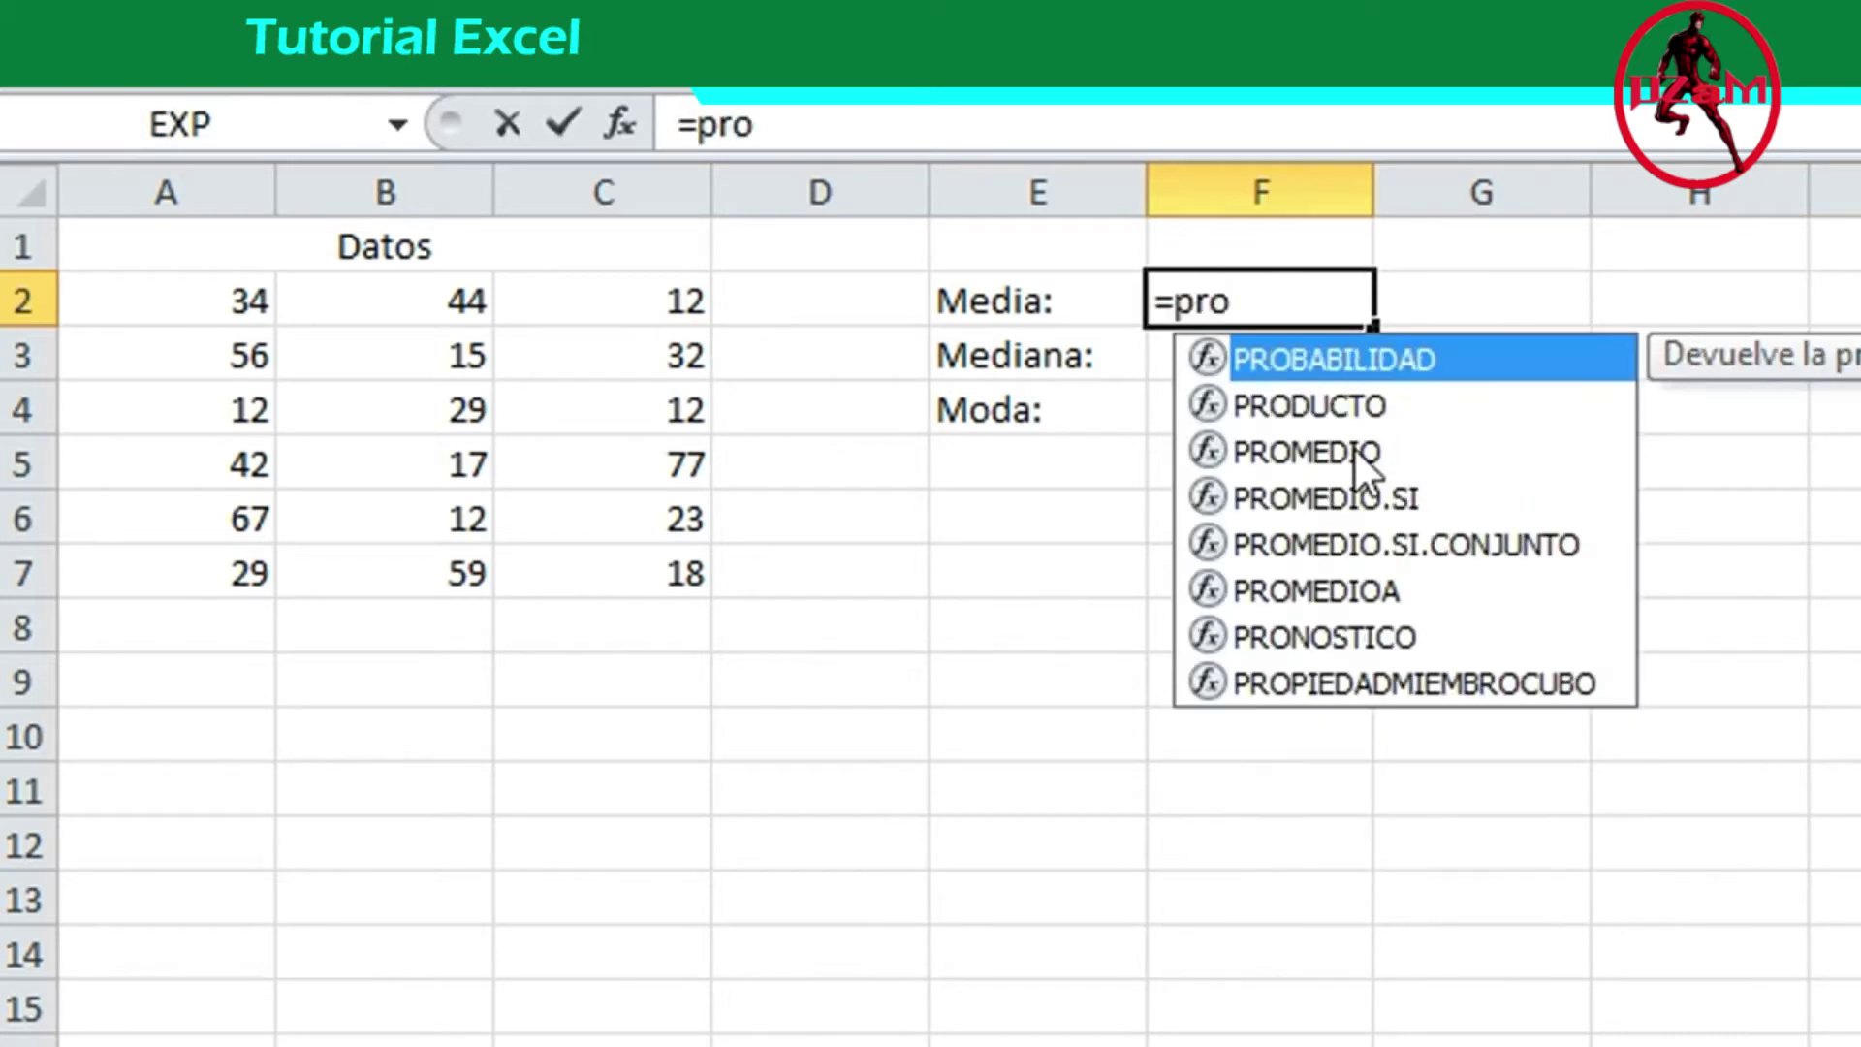
pyautogui.write('medio')
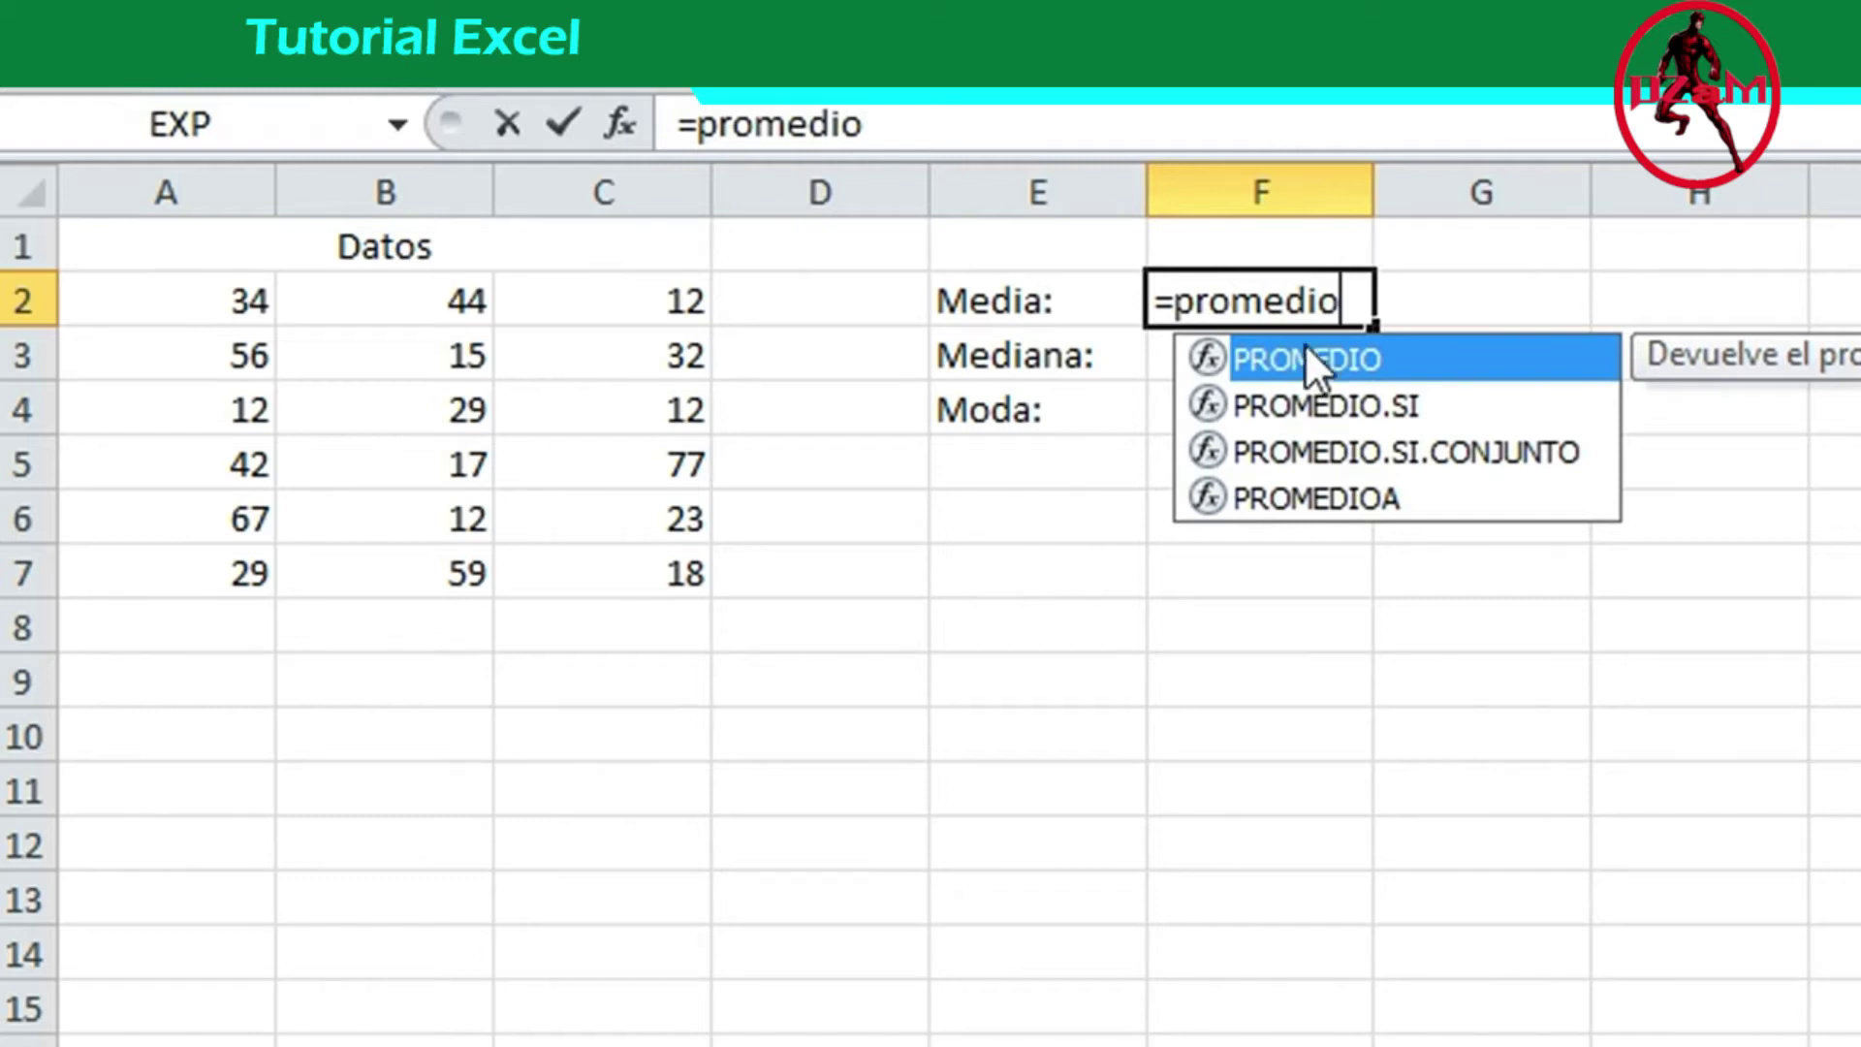
pyautogui.doubleClick(1307, 358)
pyautogui.moveTo(226, 299); pyautogui.dragTo(654, 565)
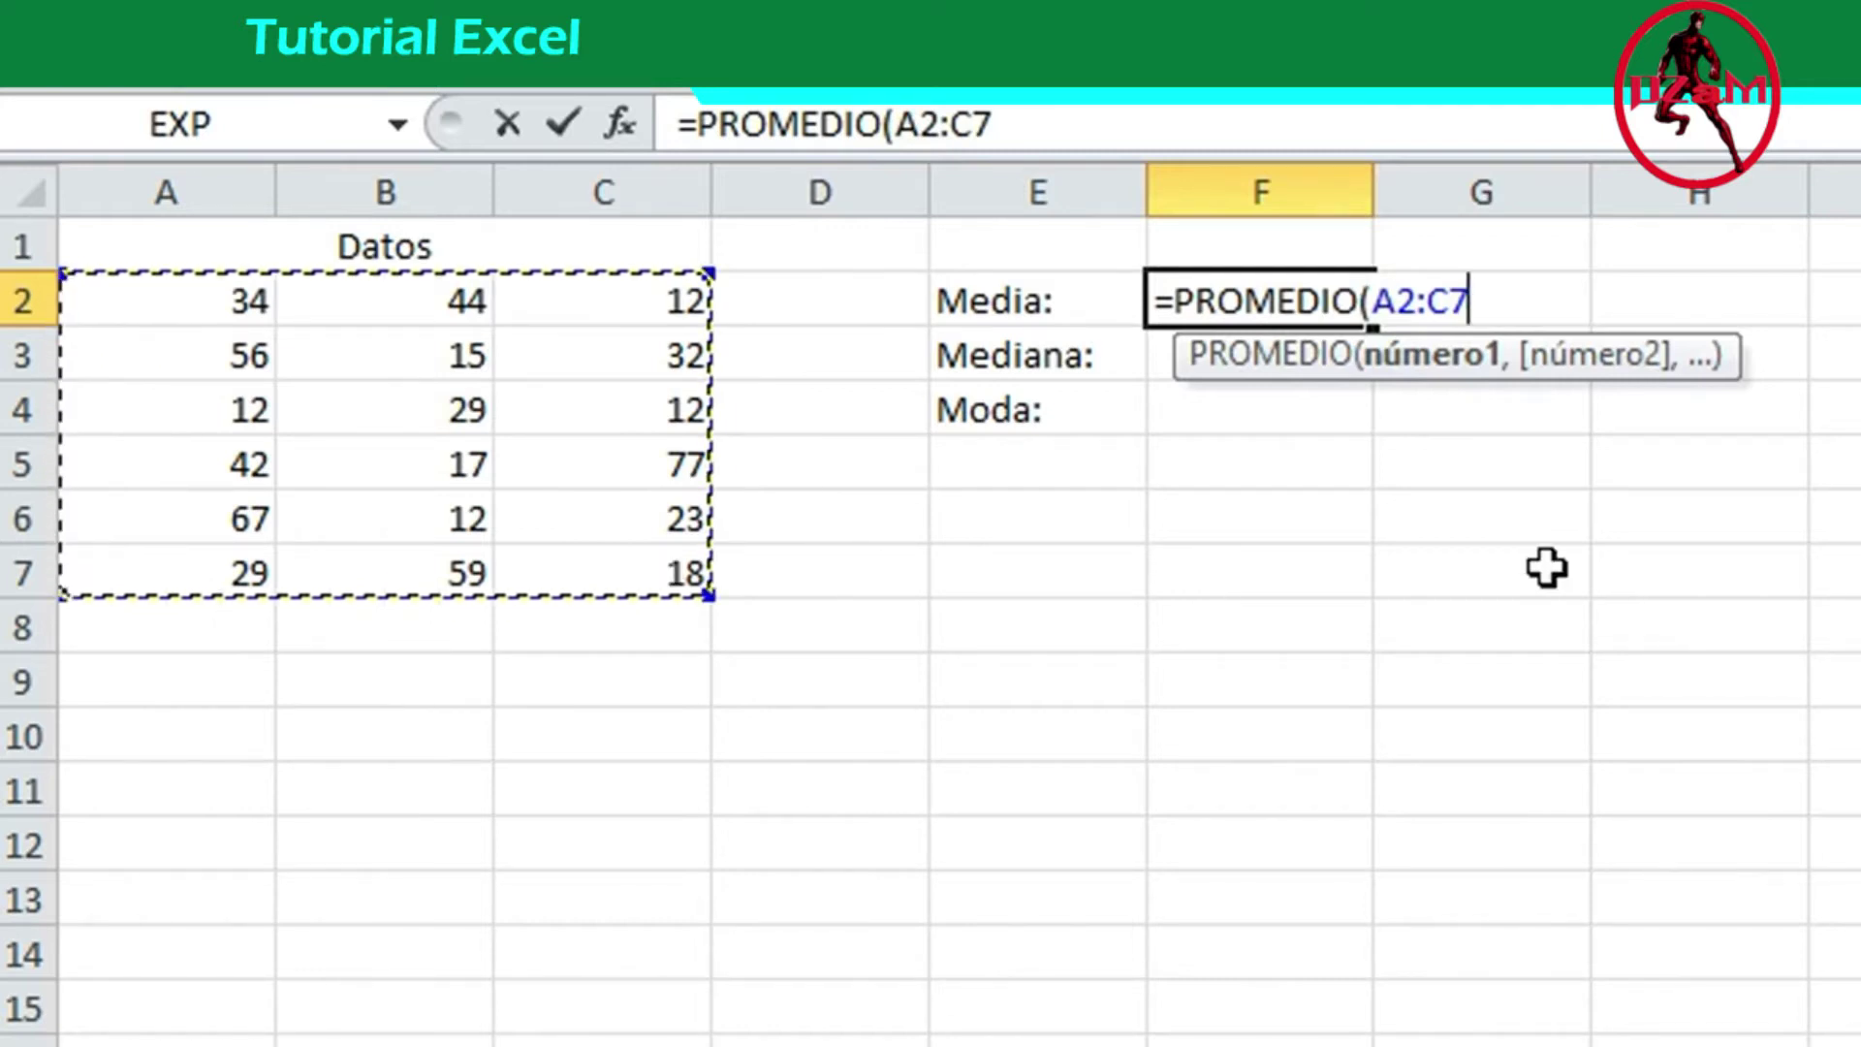
pyautogui.write(')')
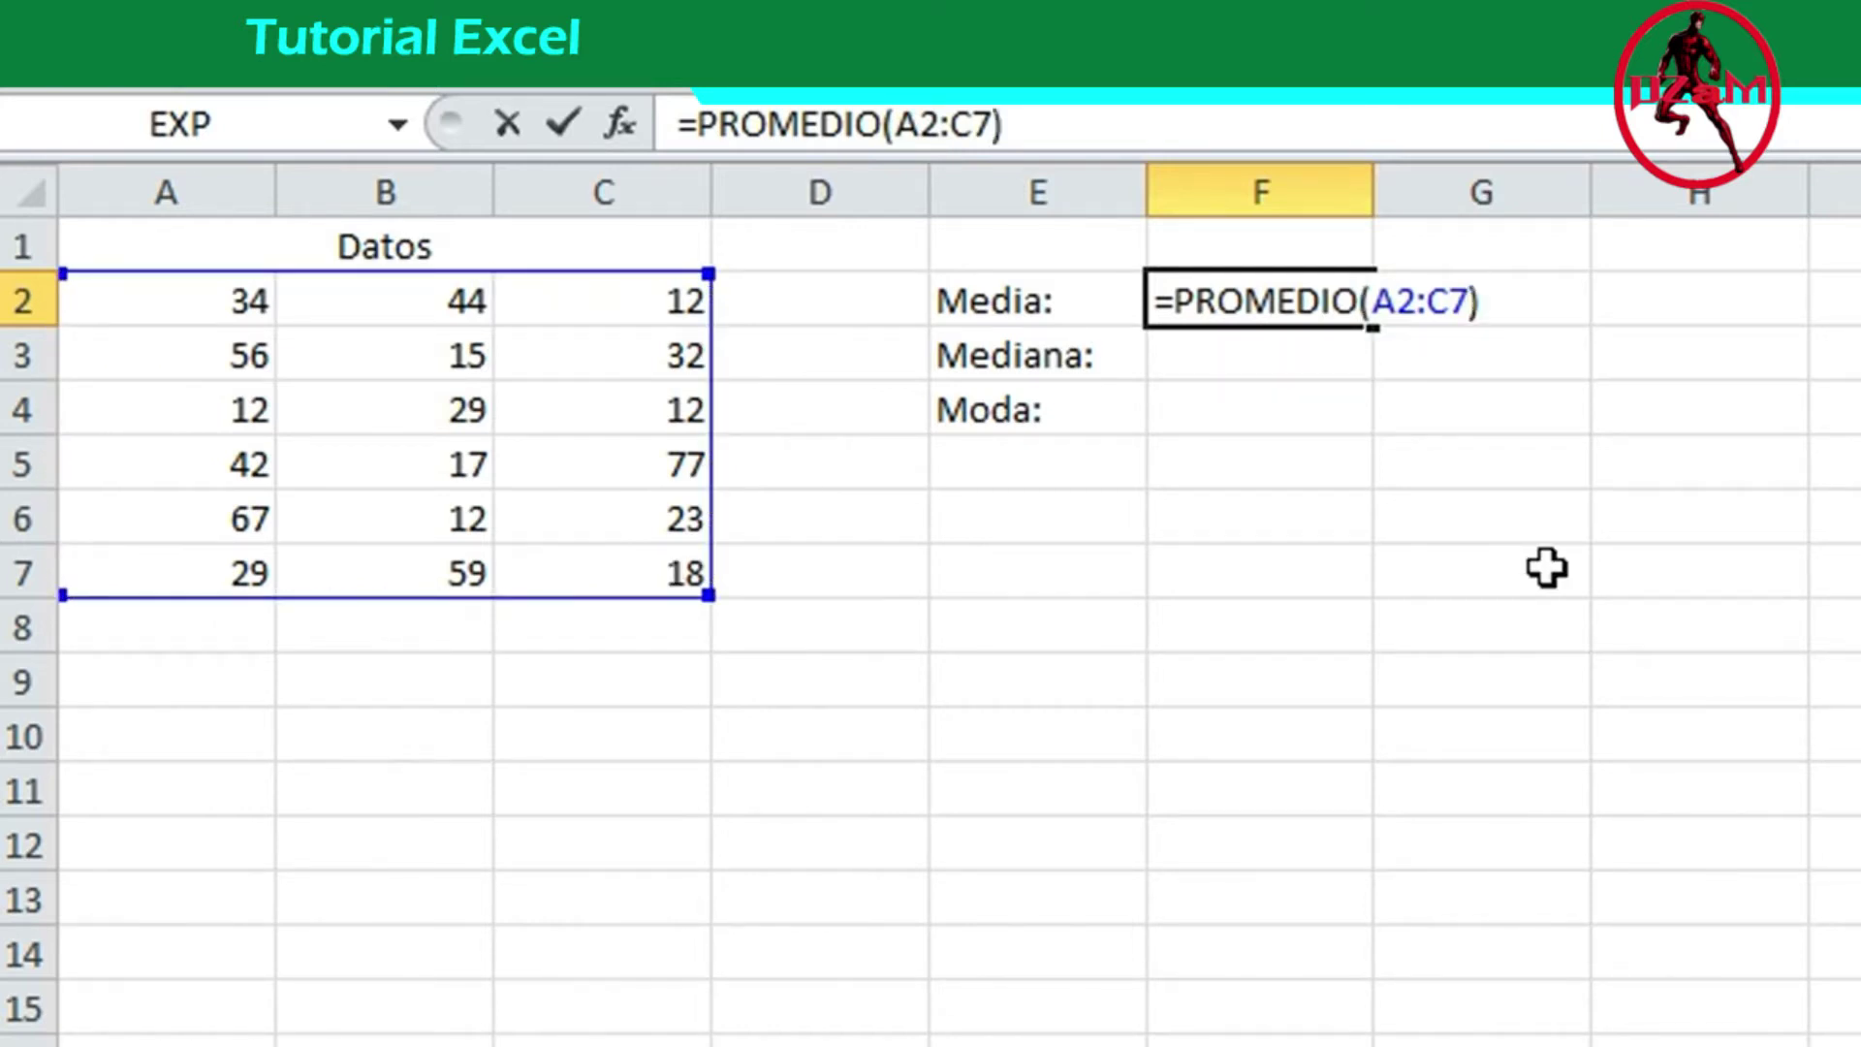
pyautogui.press('Return')
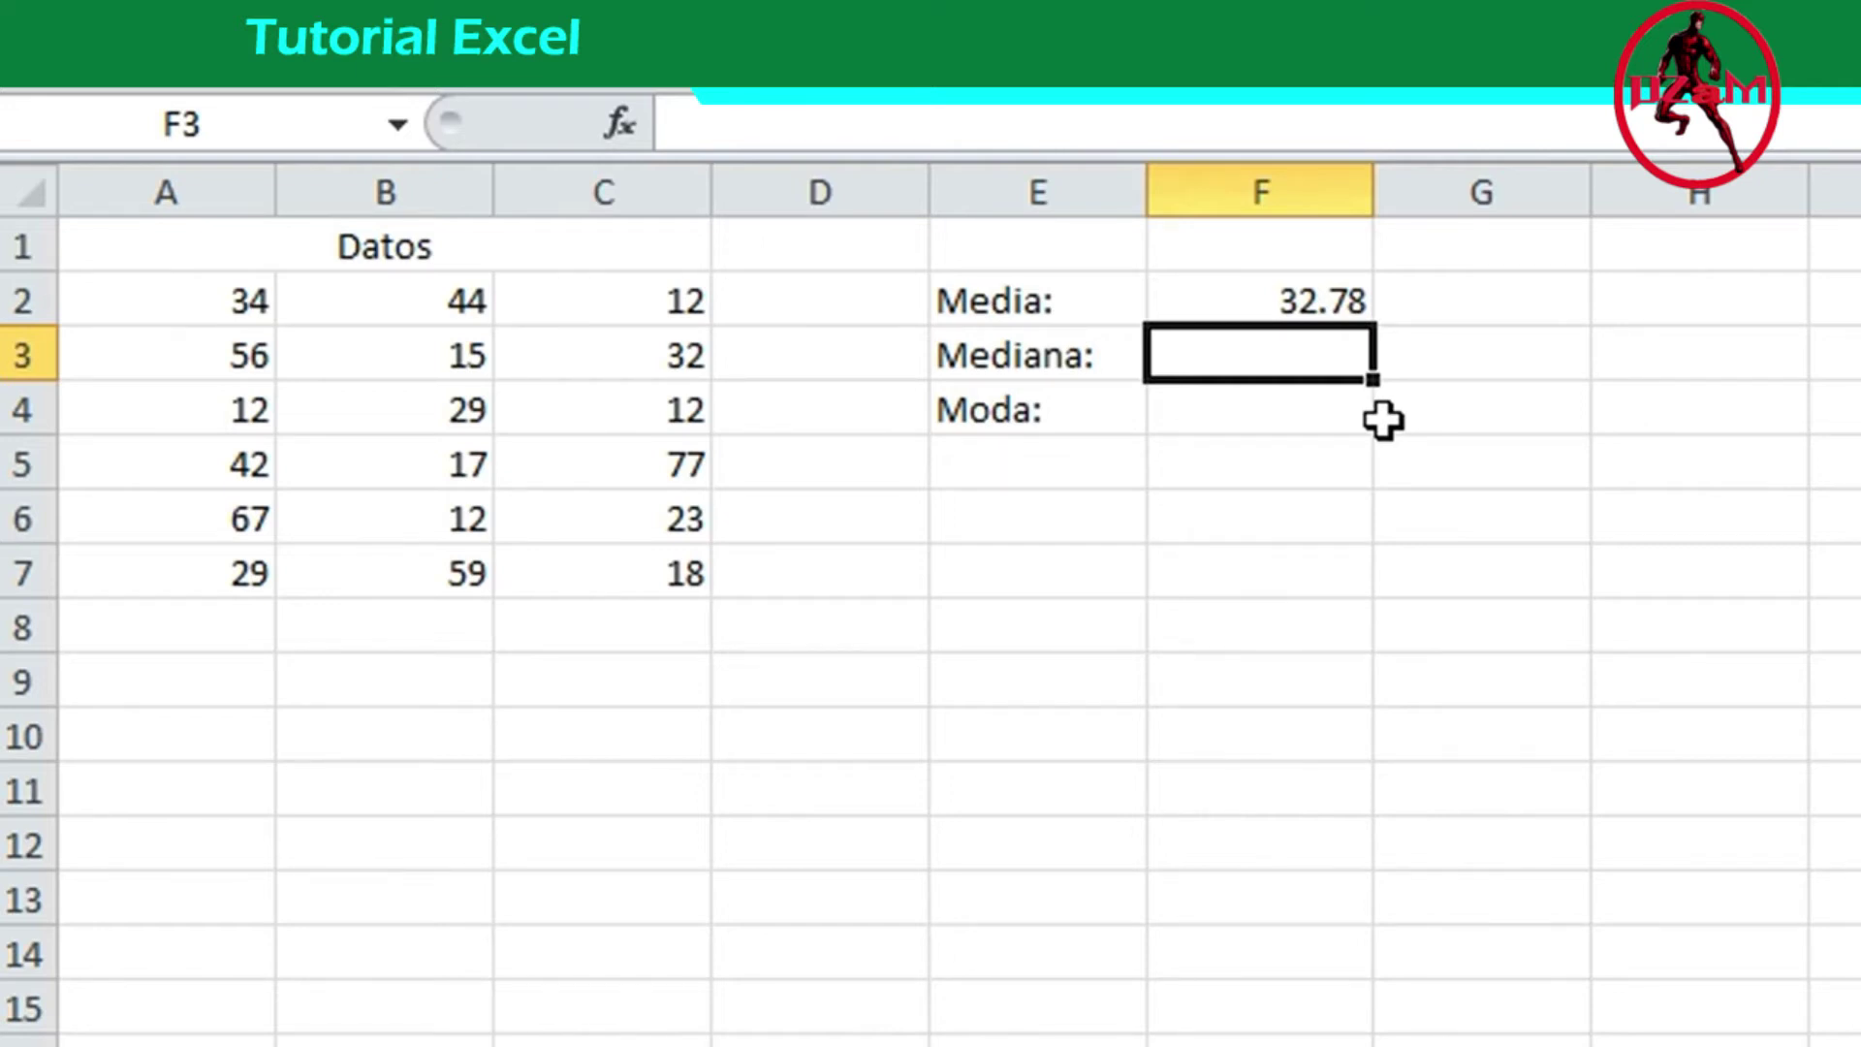
# Calculate the median of the data range in F3 with the formula =mediana(A2:C7).
pyautogui.write('=median')
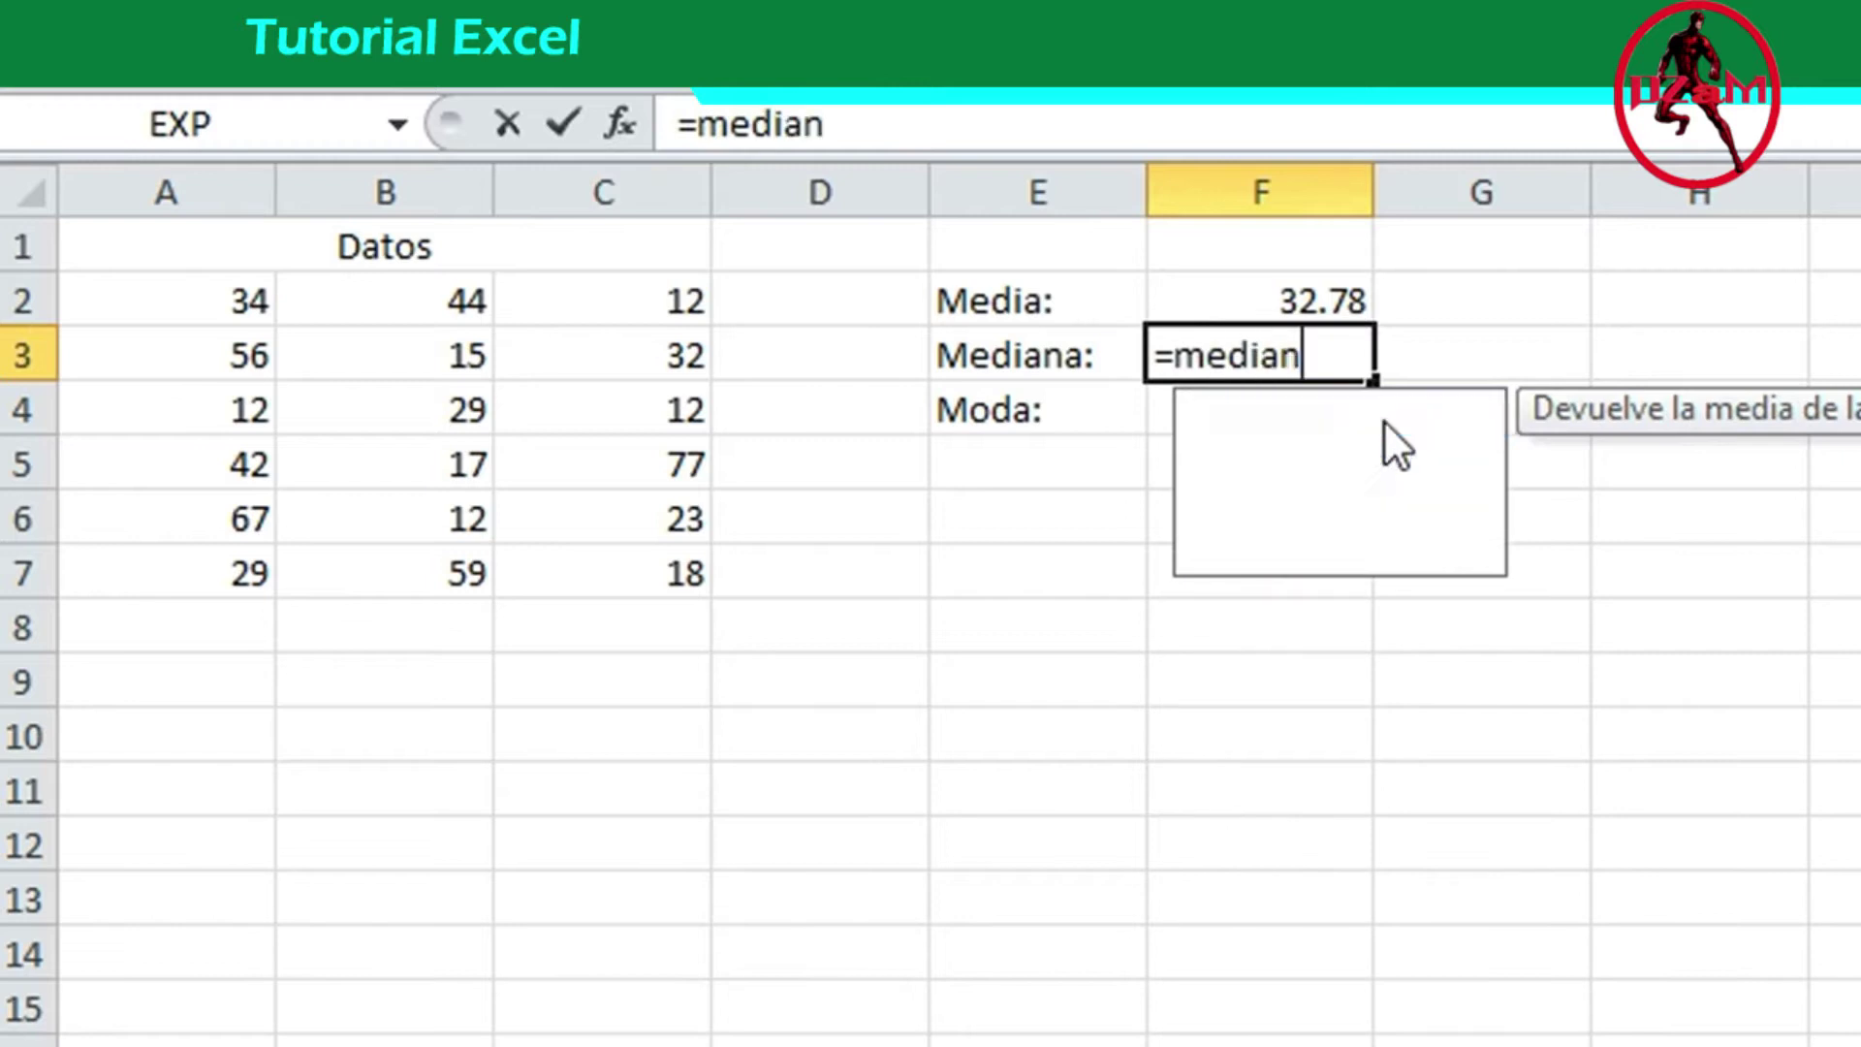
pyautogui.write('a')
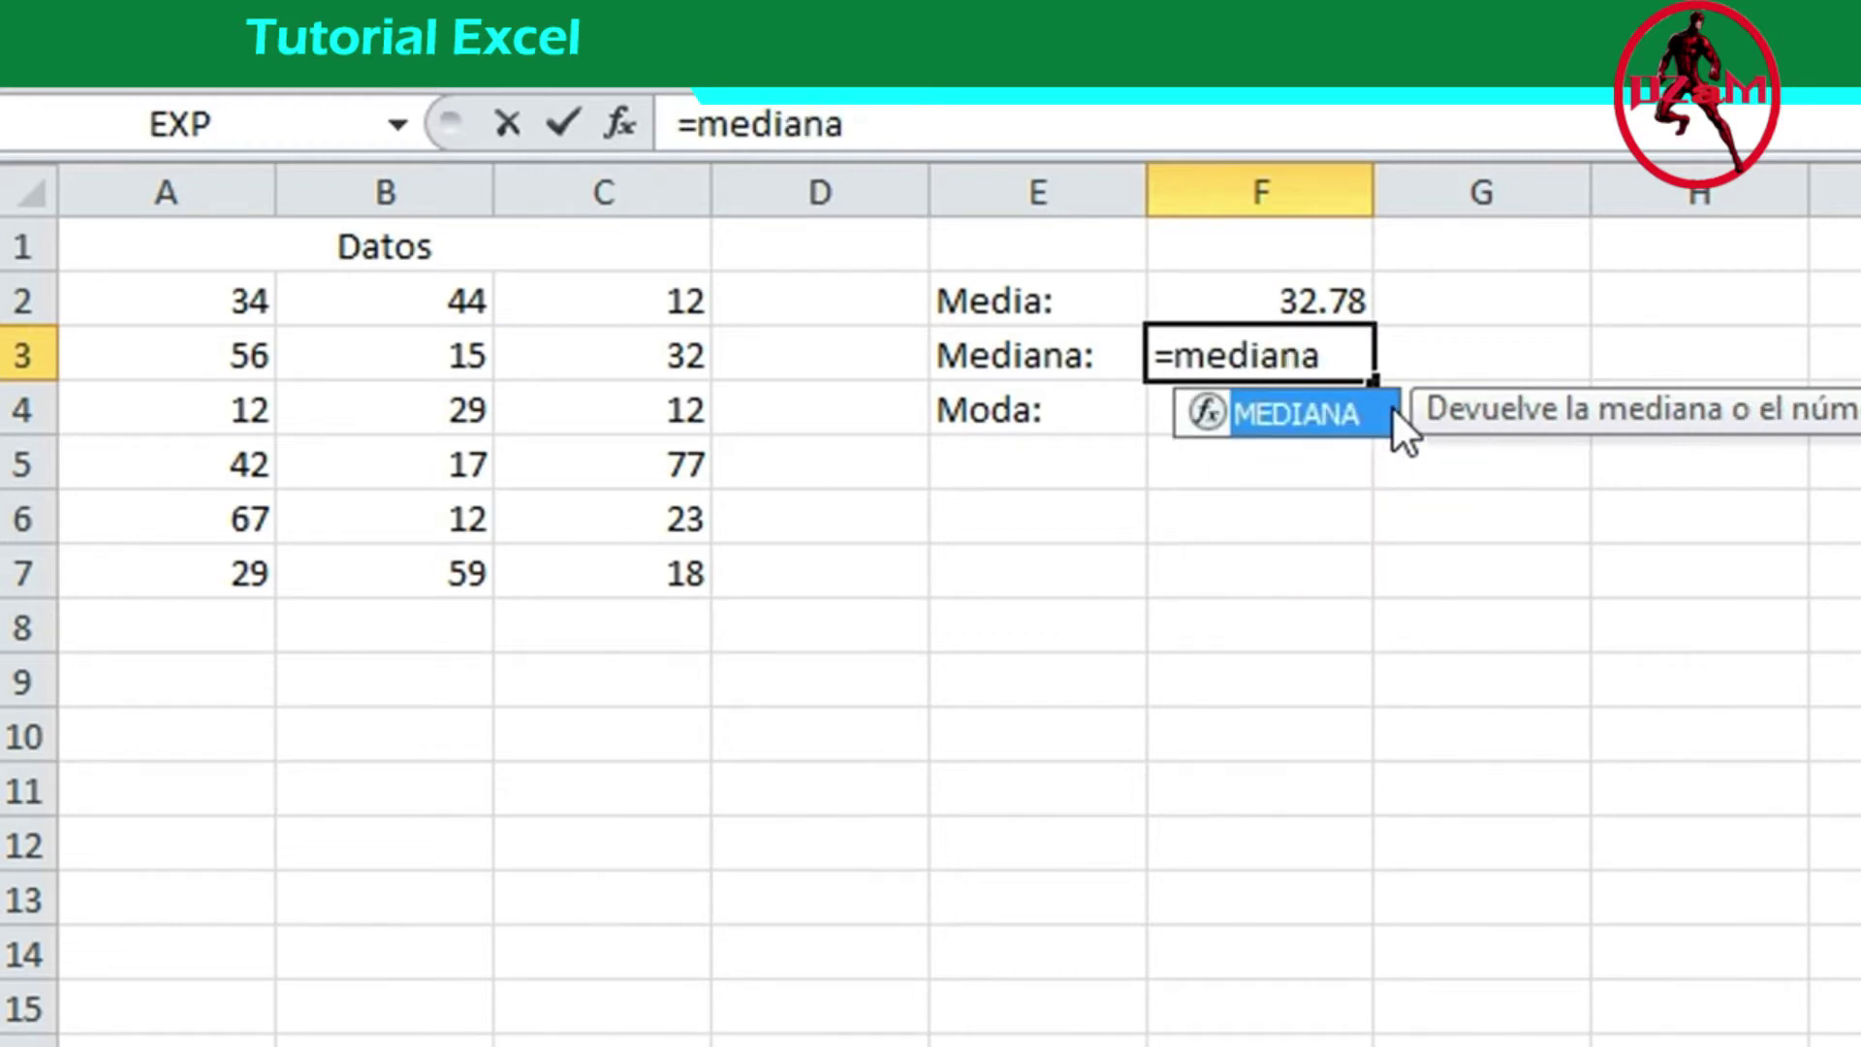
pyautogui.write('(')
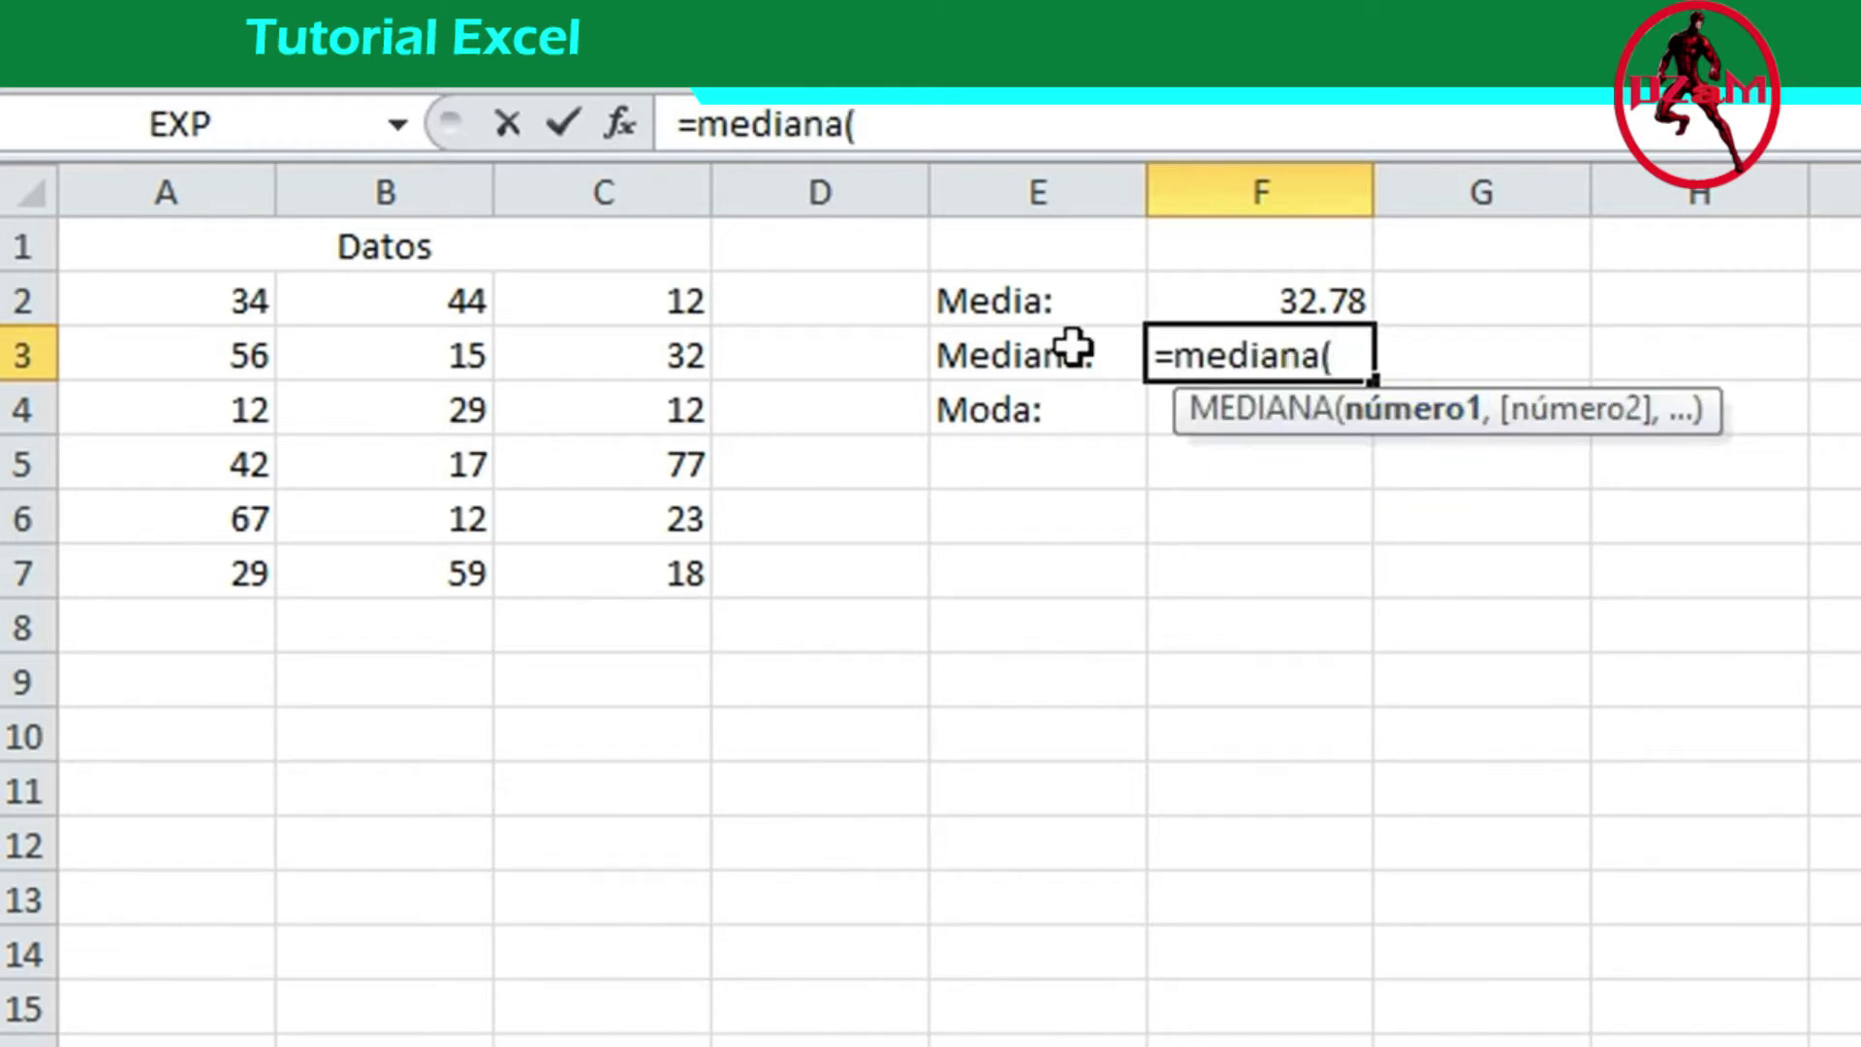
pyautogui.moveTo(236, 300); pyautogui.dragTo(647, 559)
pyautogui.write(')')
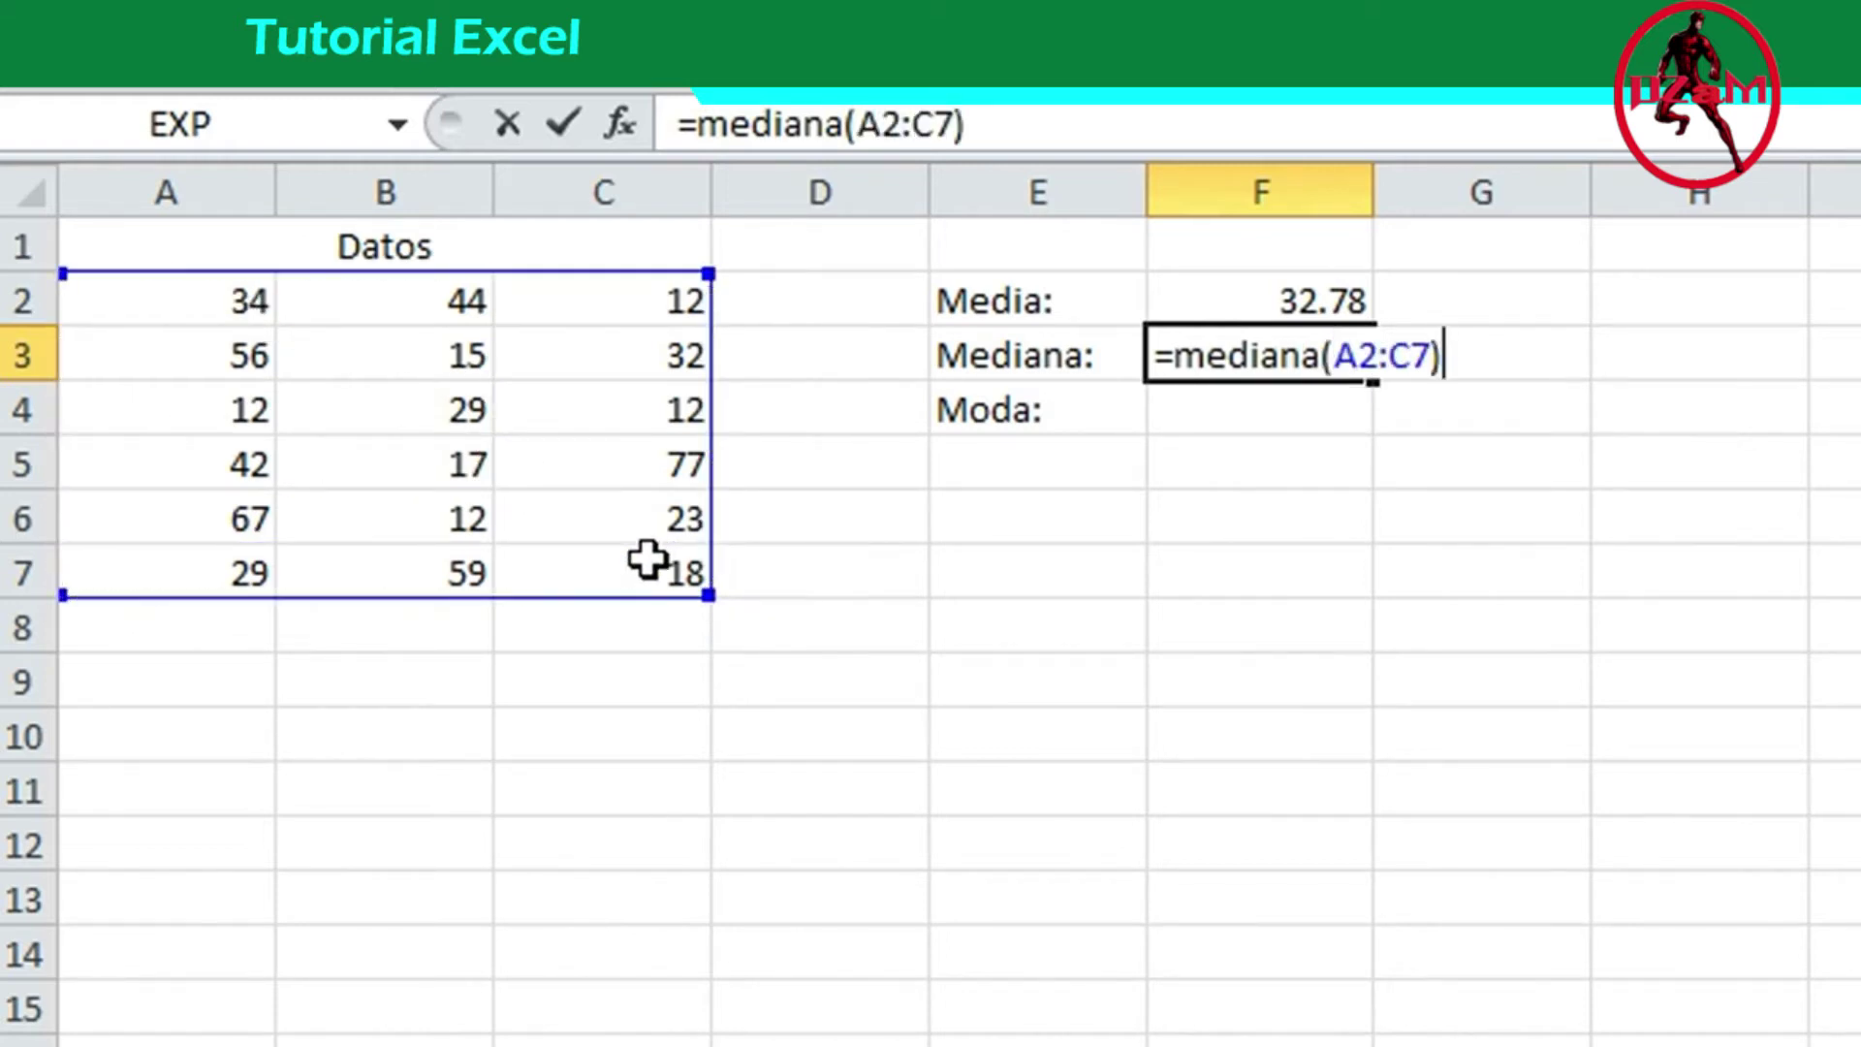
pyautogui.press('Return')
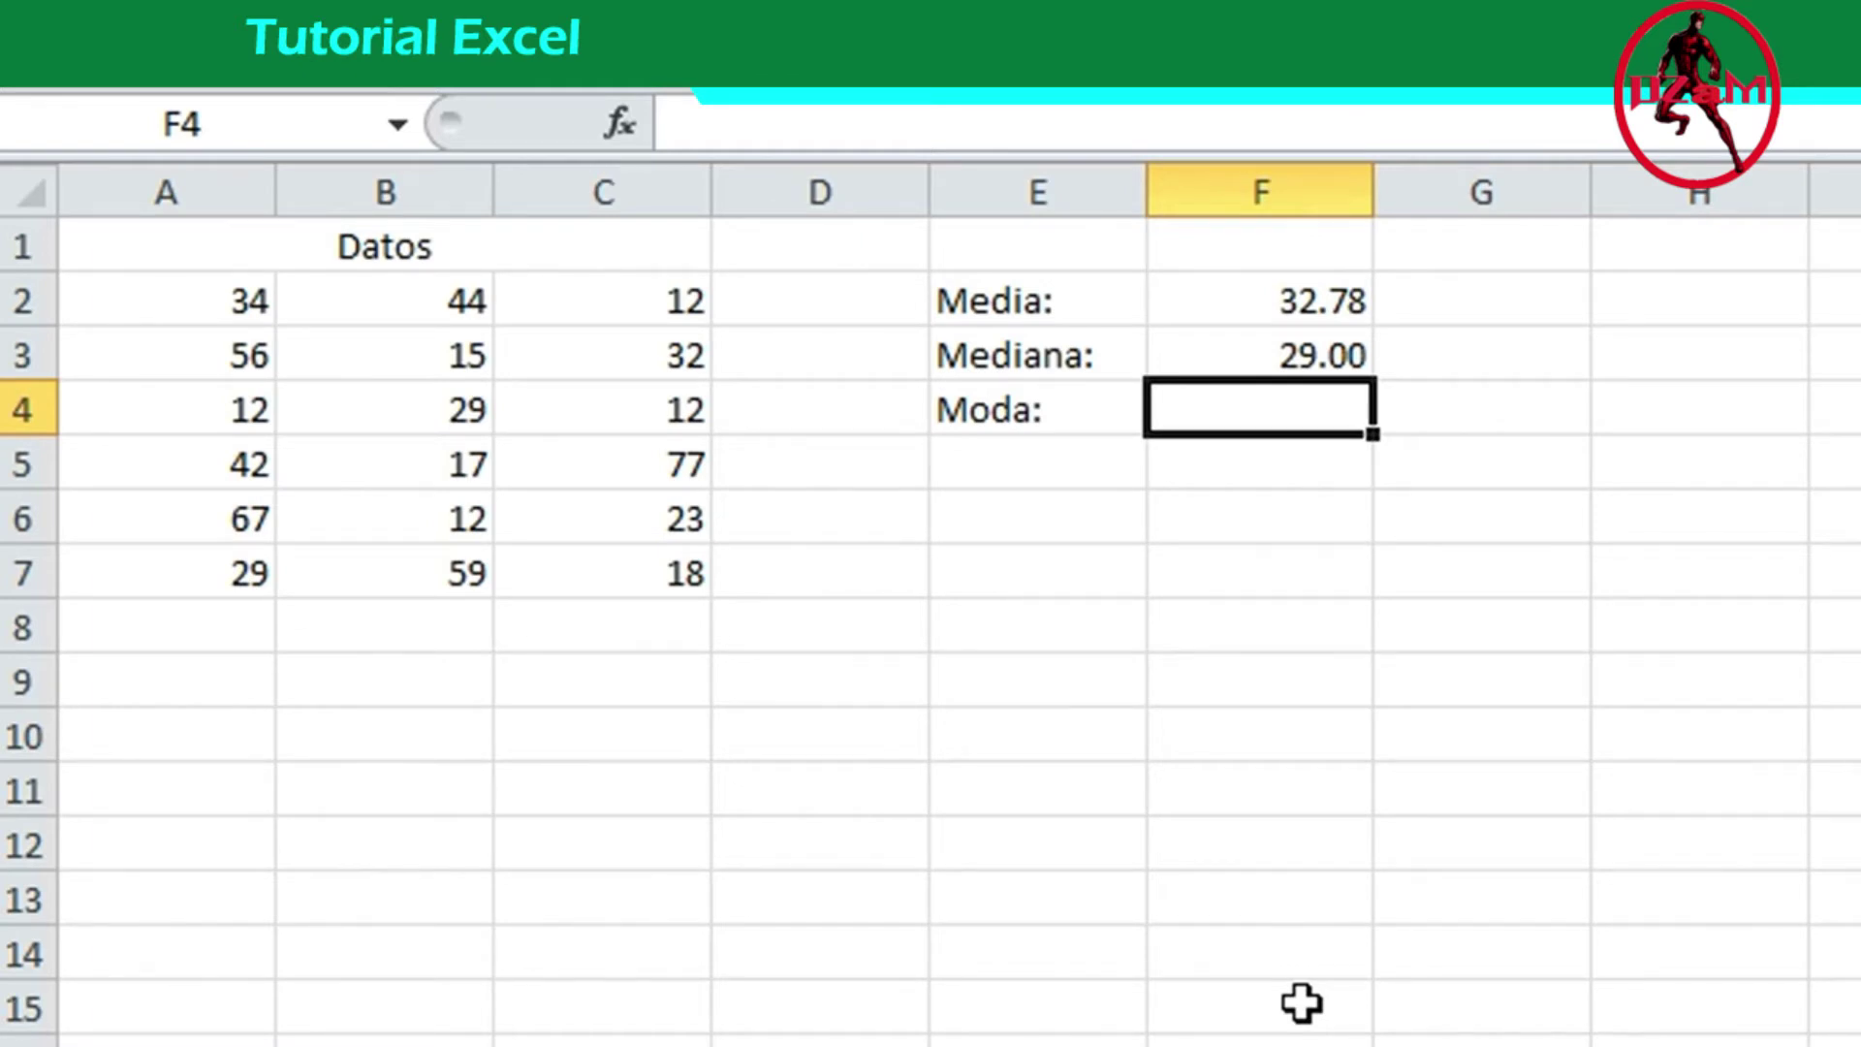
# Calculate the mode of the data range in F4 with the formula =moda(A2:C7).
pyautogui.write('=moda')
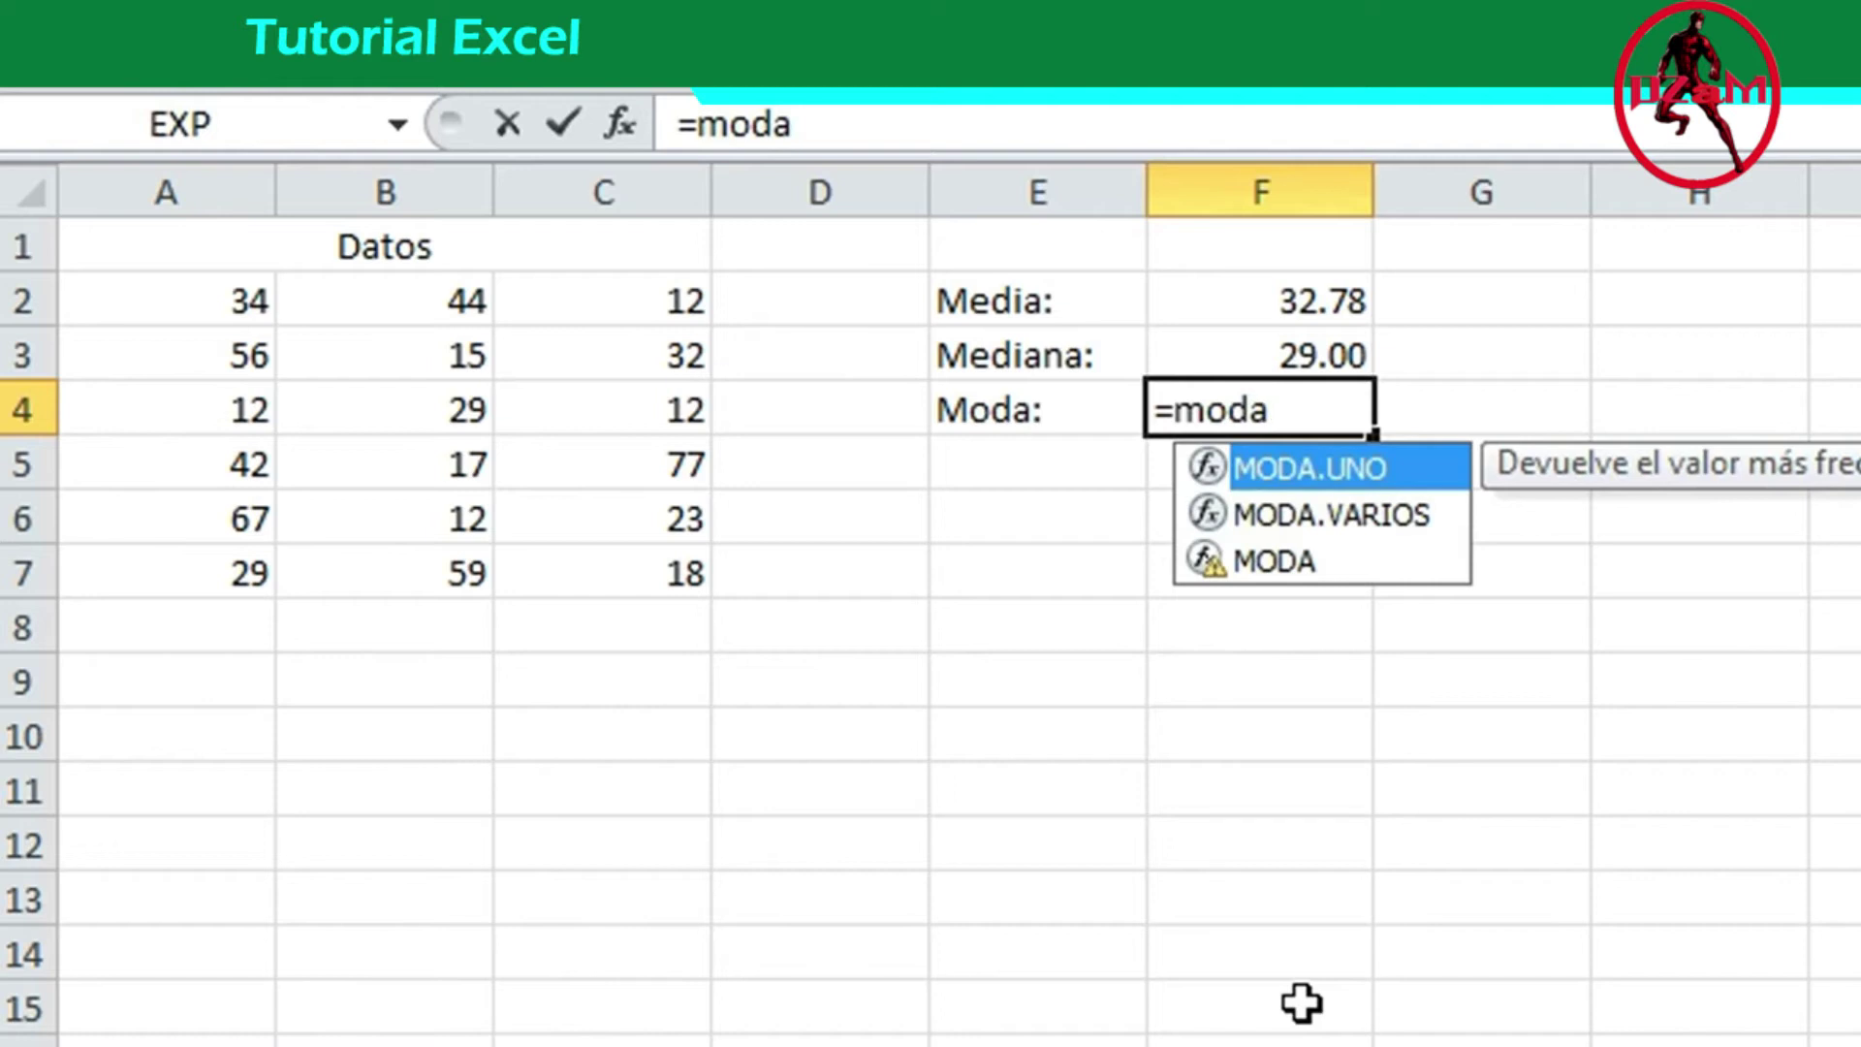
pyautogui.write('(')
pyautogui.moveTo(239, 304); pyautogui.dragTo(674, 562)
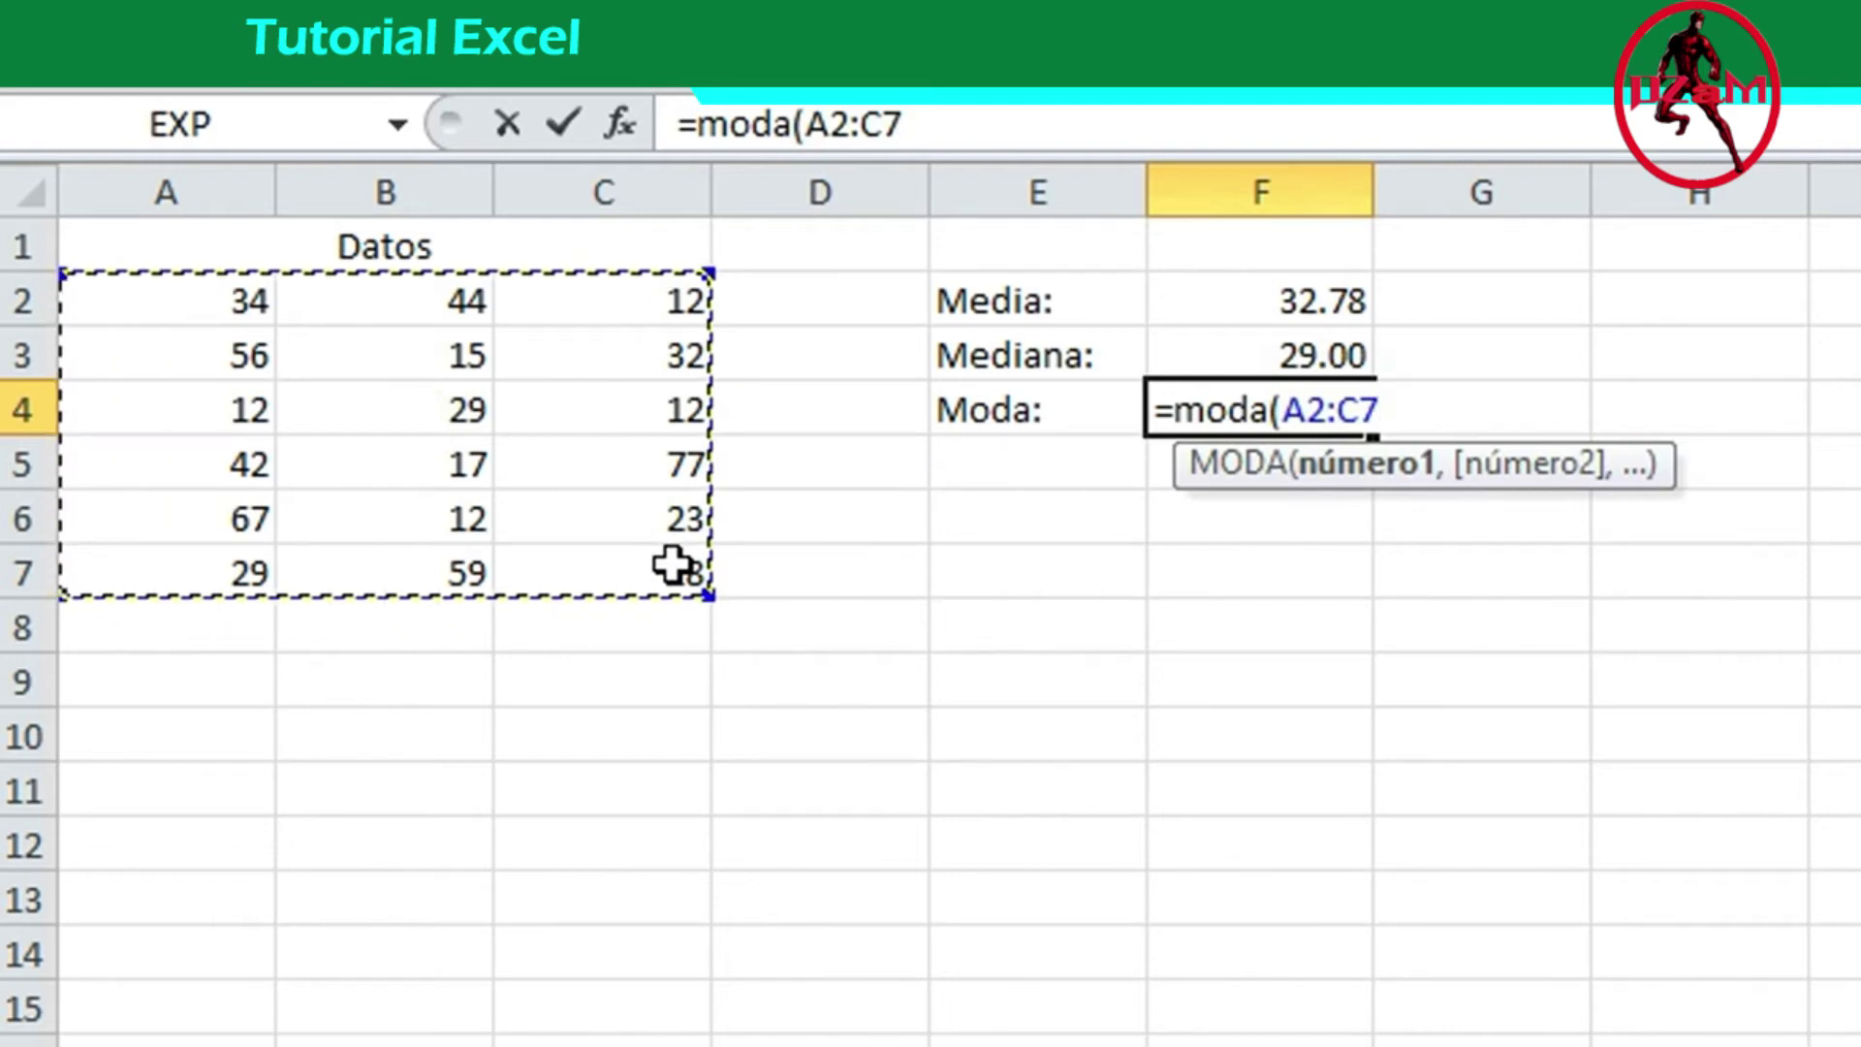
pyautogui.write(')')
pyautogui.press('Return')
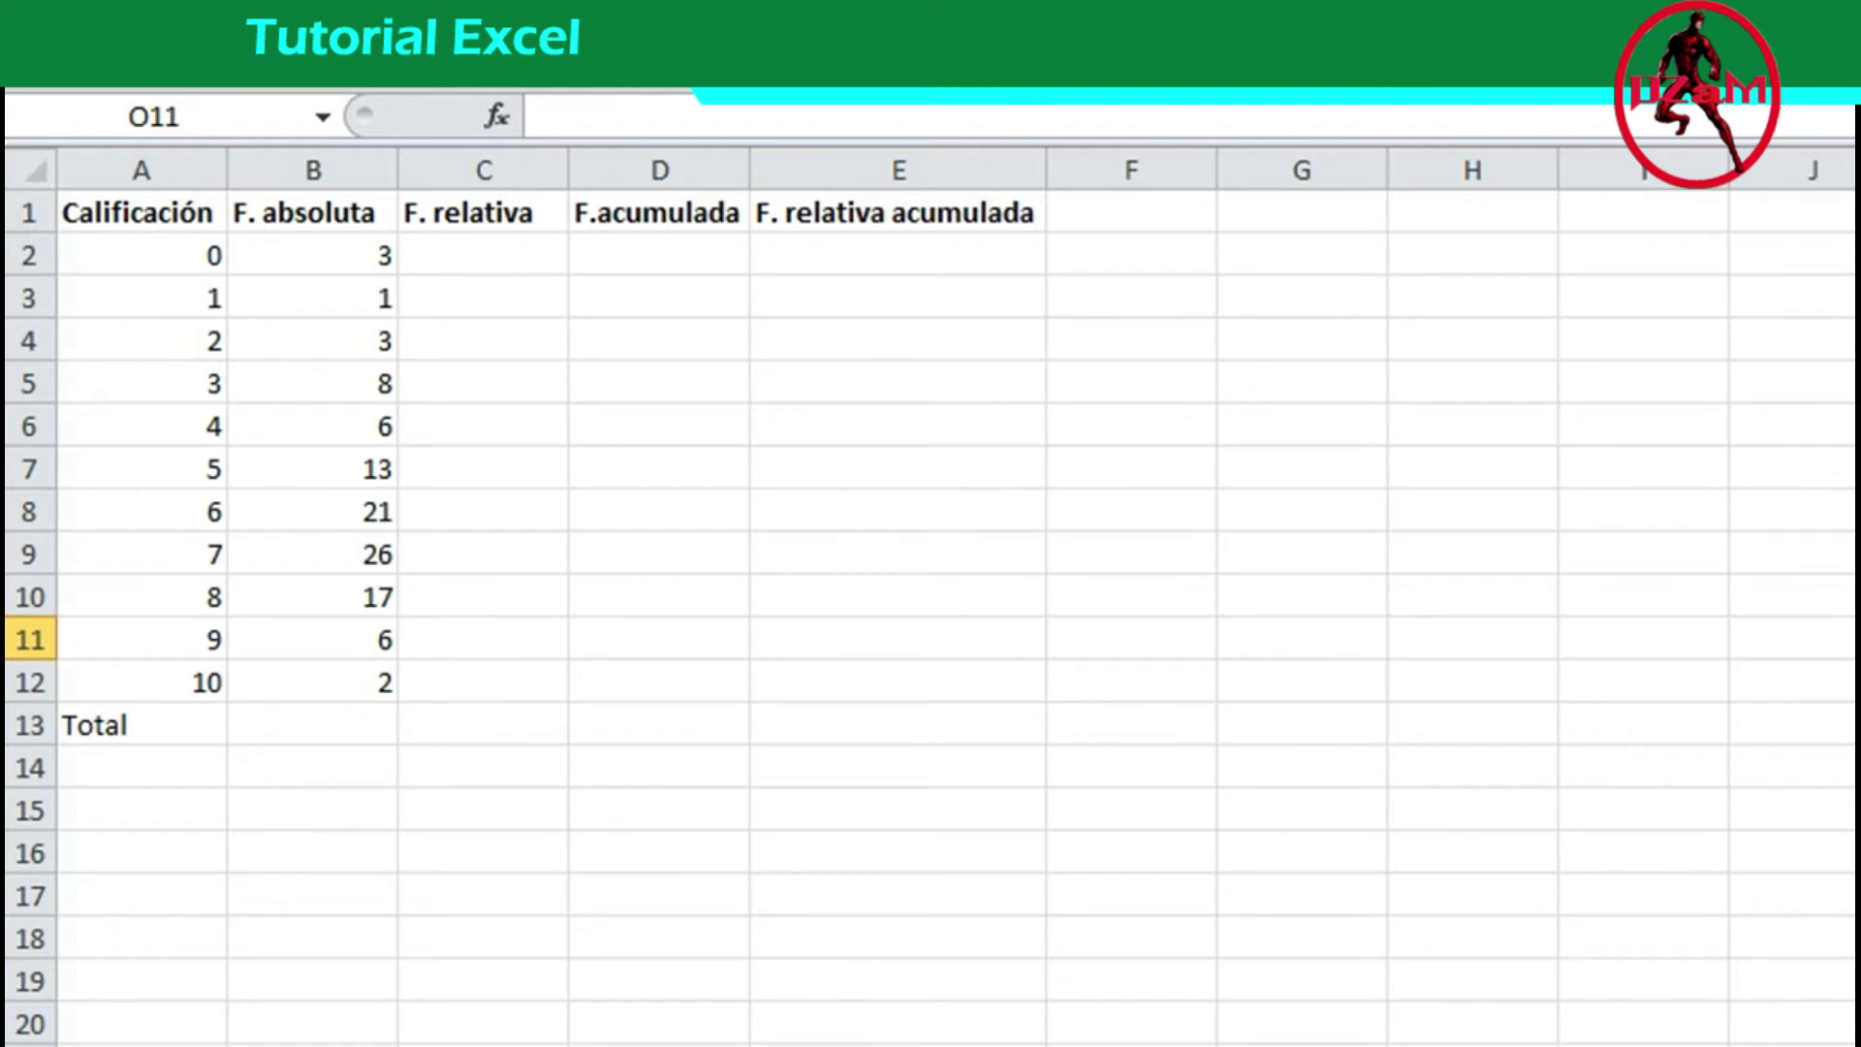
# Total the absolute frequencies B2:B12 in cell B13 using the SUMA function.
pyautogui.click(359, 718)
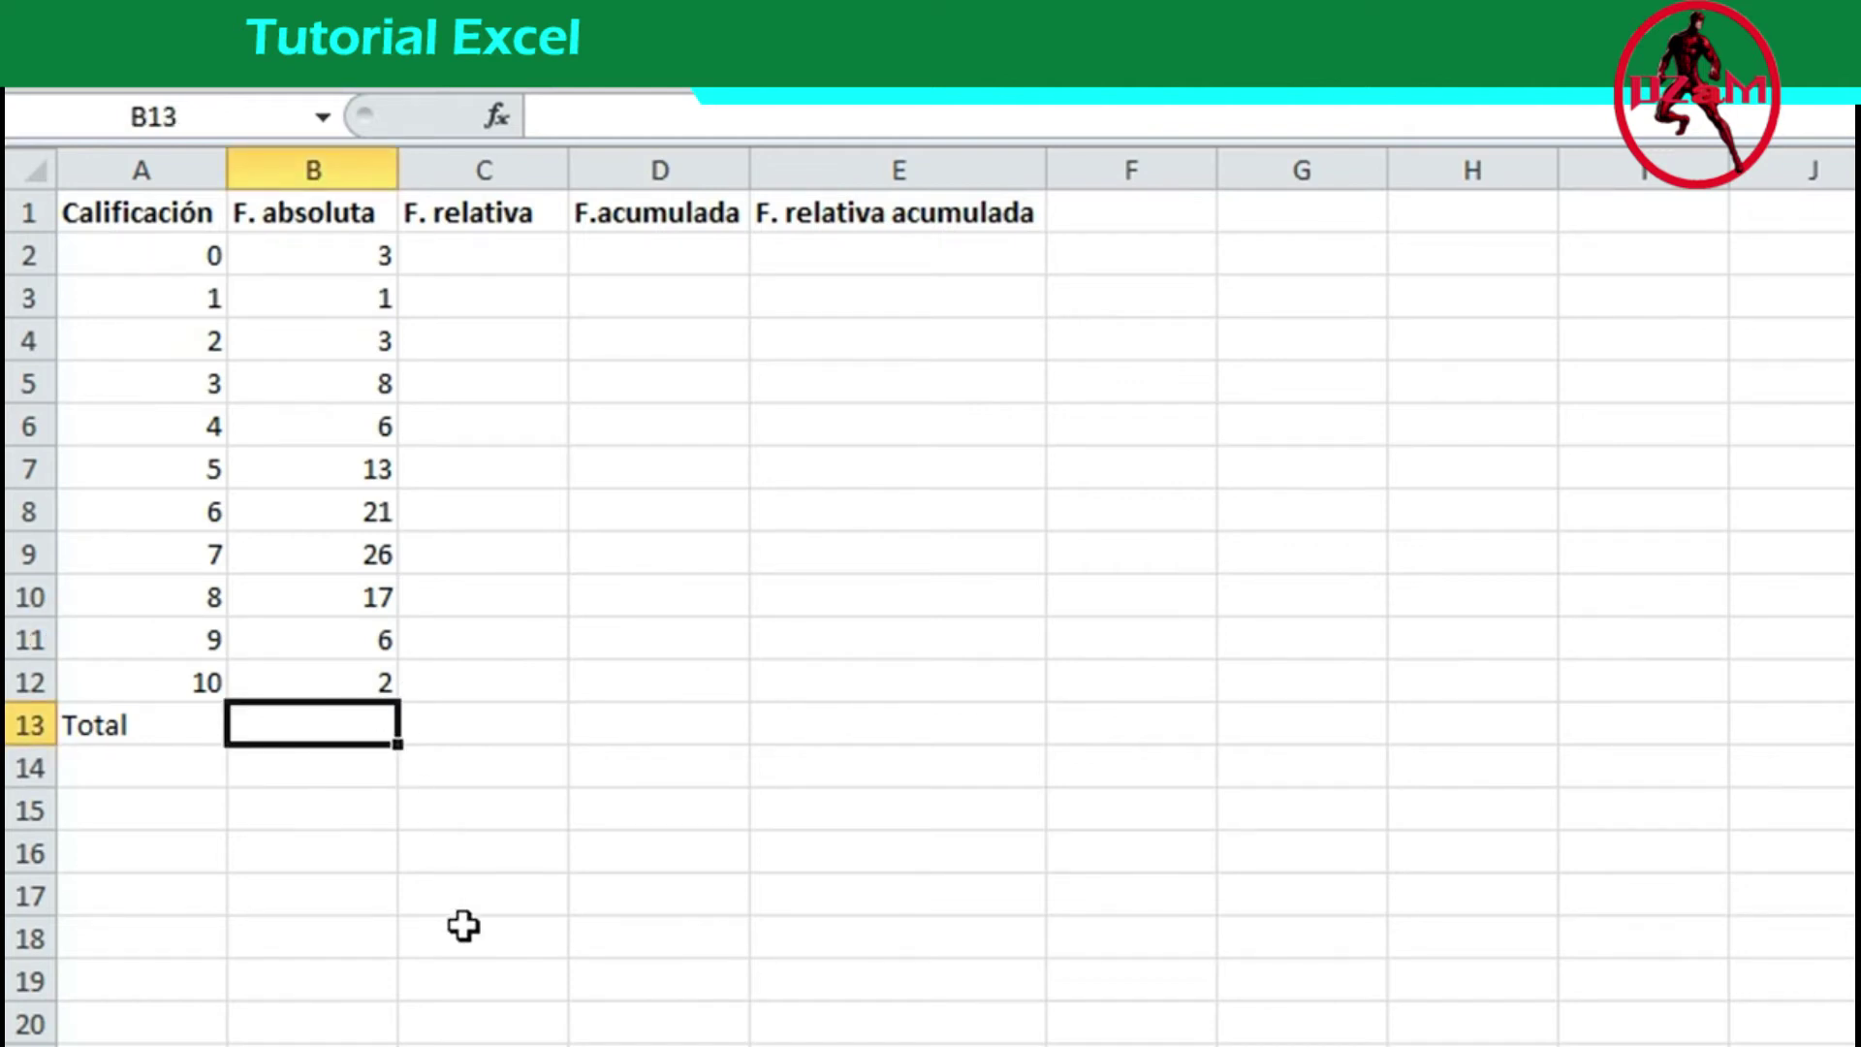
pyautogui.write('=sum')
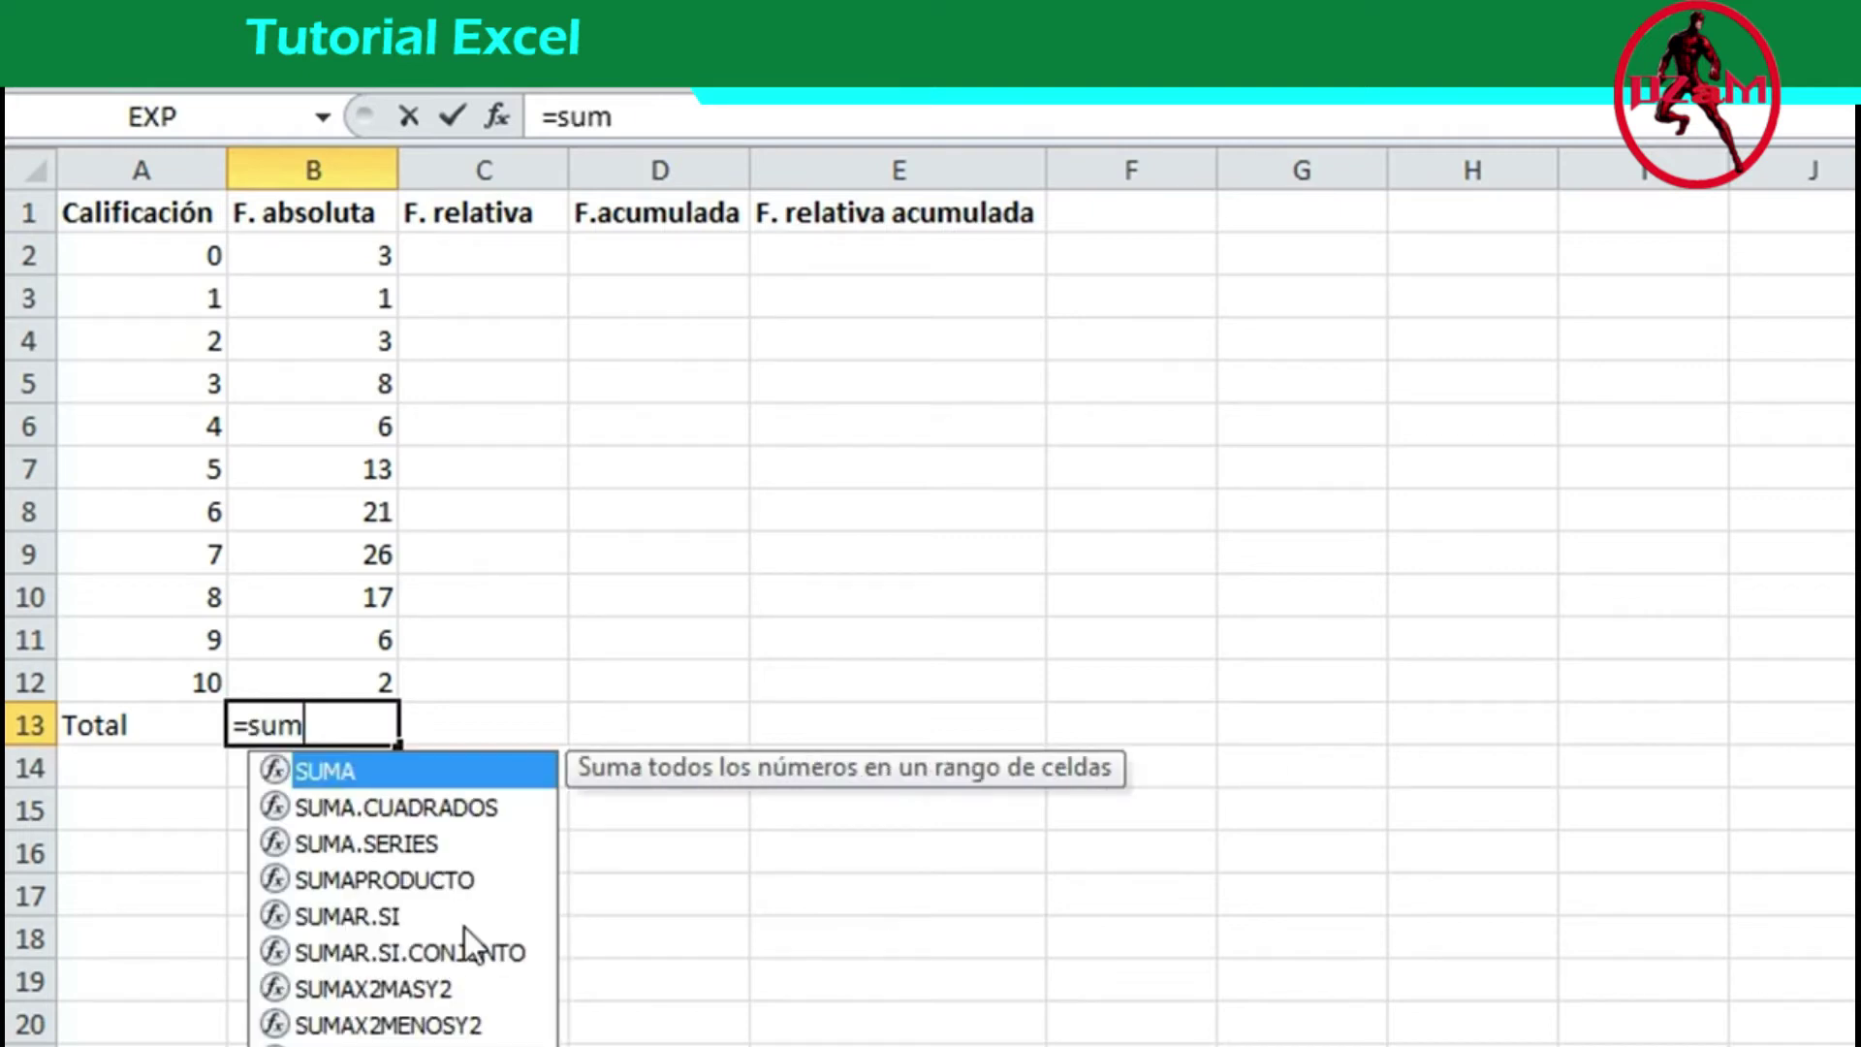
pyautogui.write('a(')
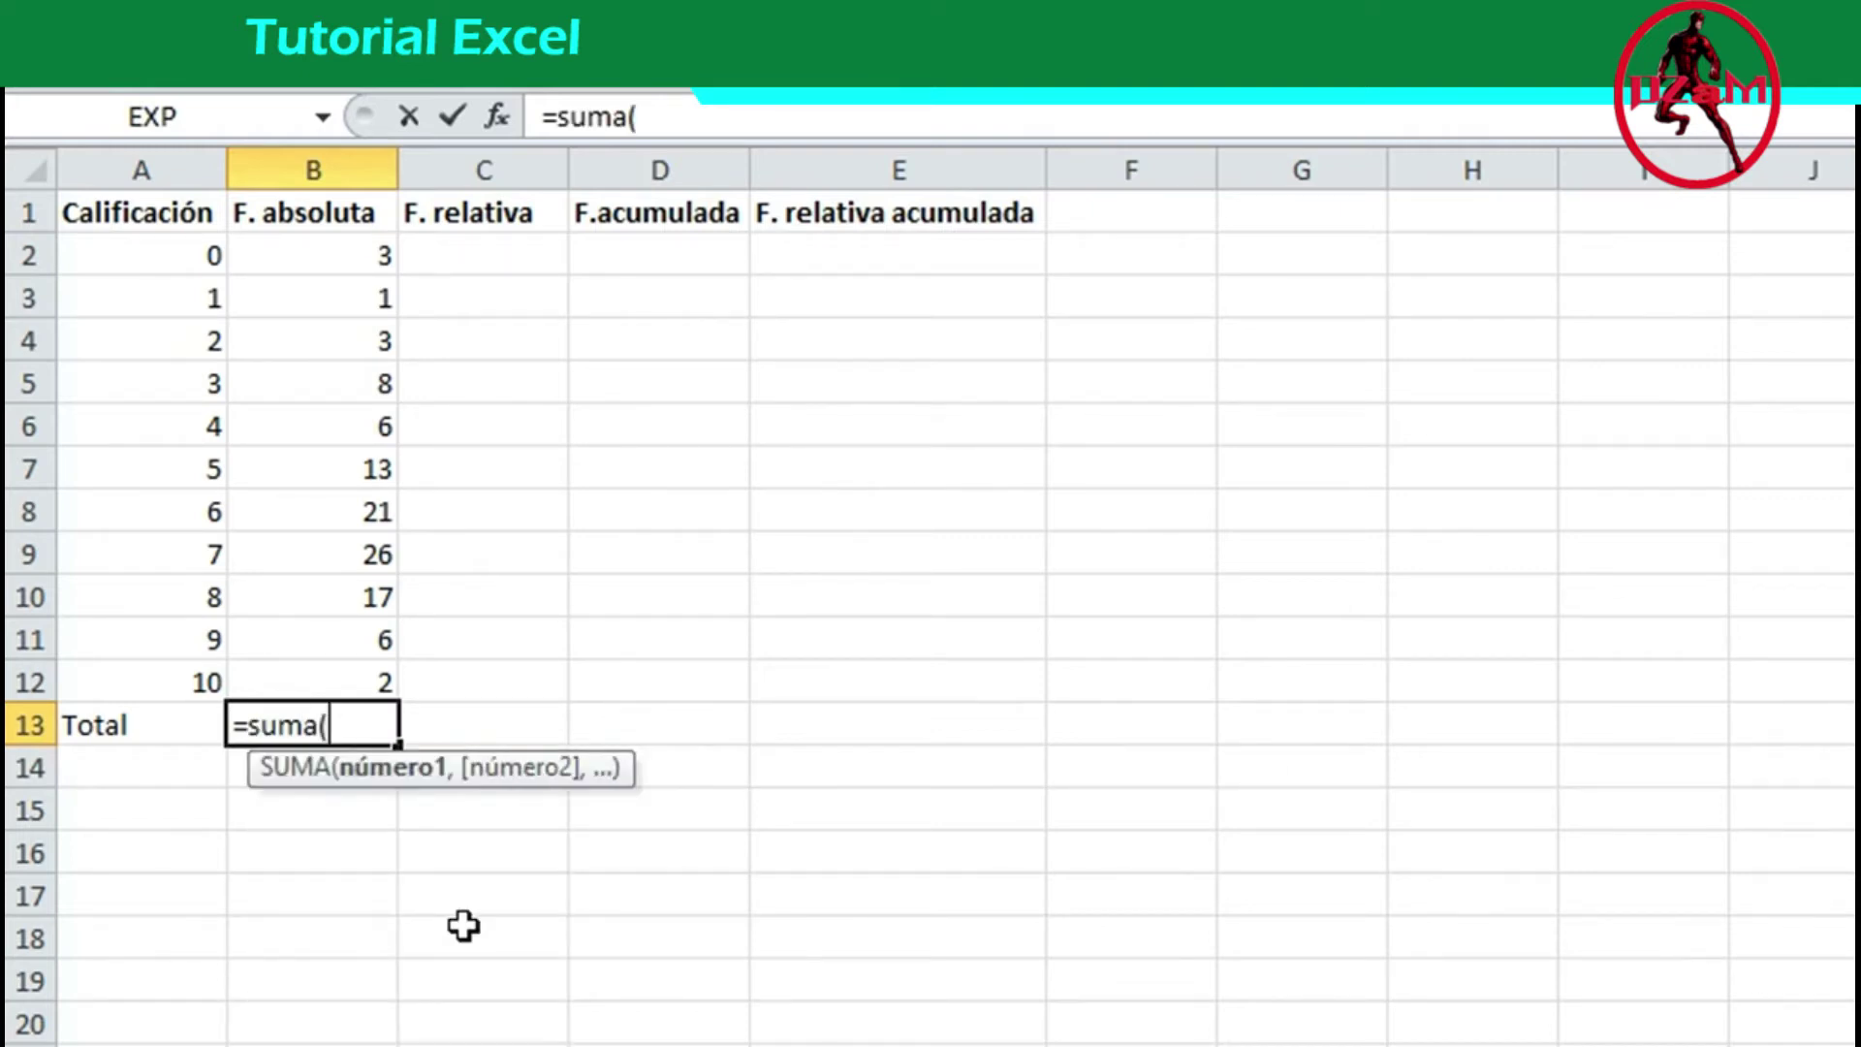
pyautogui.moveTo(320, 250); pyautogui.dragTo(355, 685)
pyautogui.press('Return')
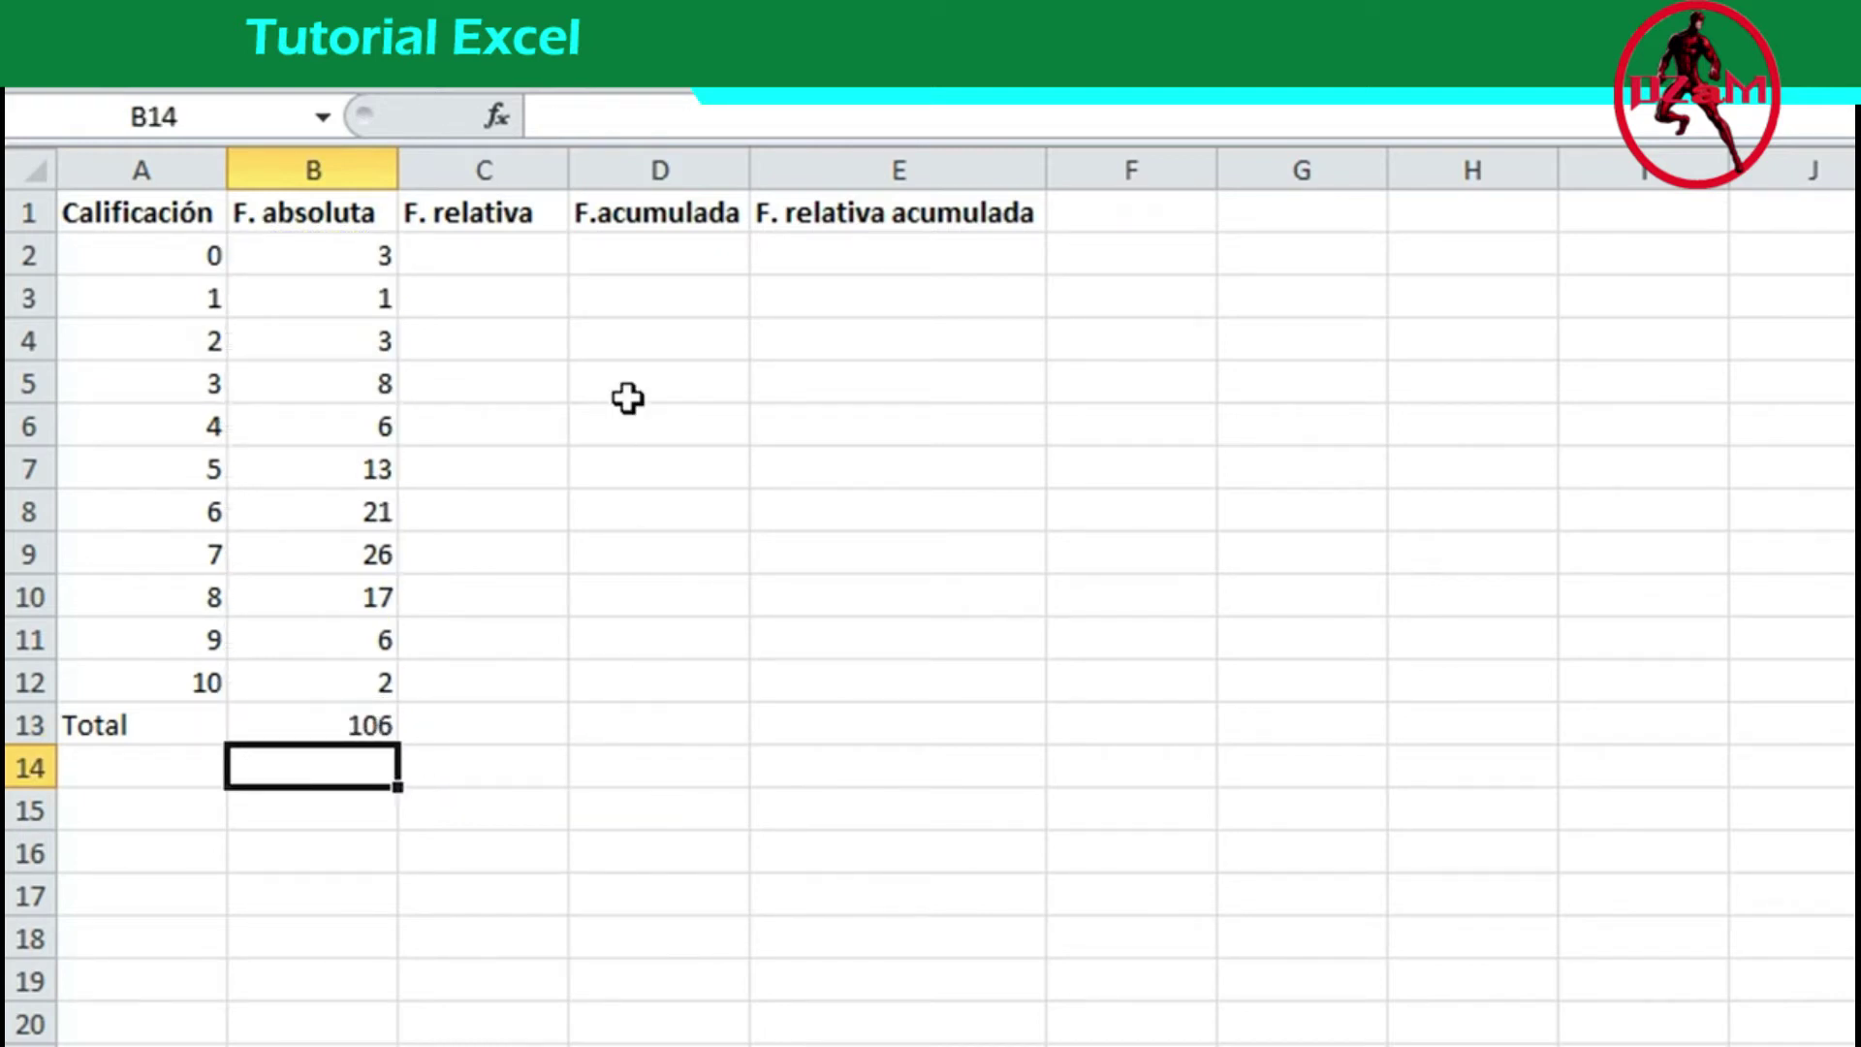
# Compute the first relative frequency in C2 with =B2/$B$13, keeping the total as an absolute reference.
pyautogui.click(503, 258)
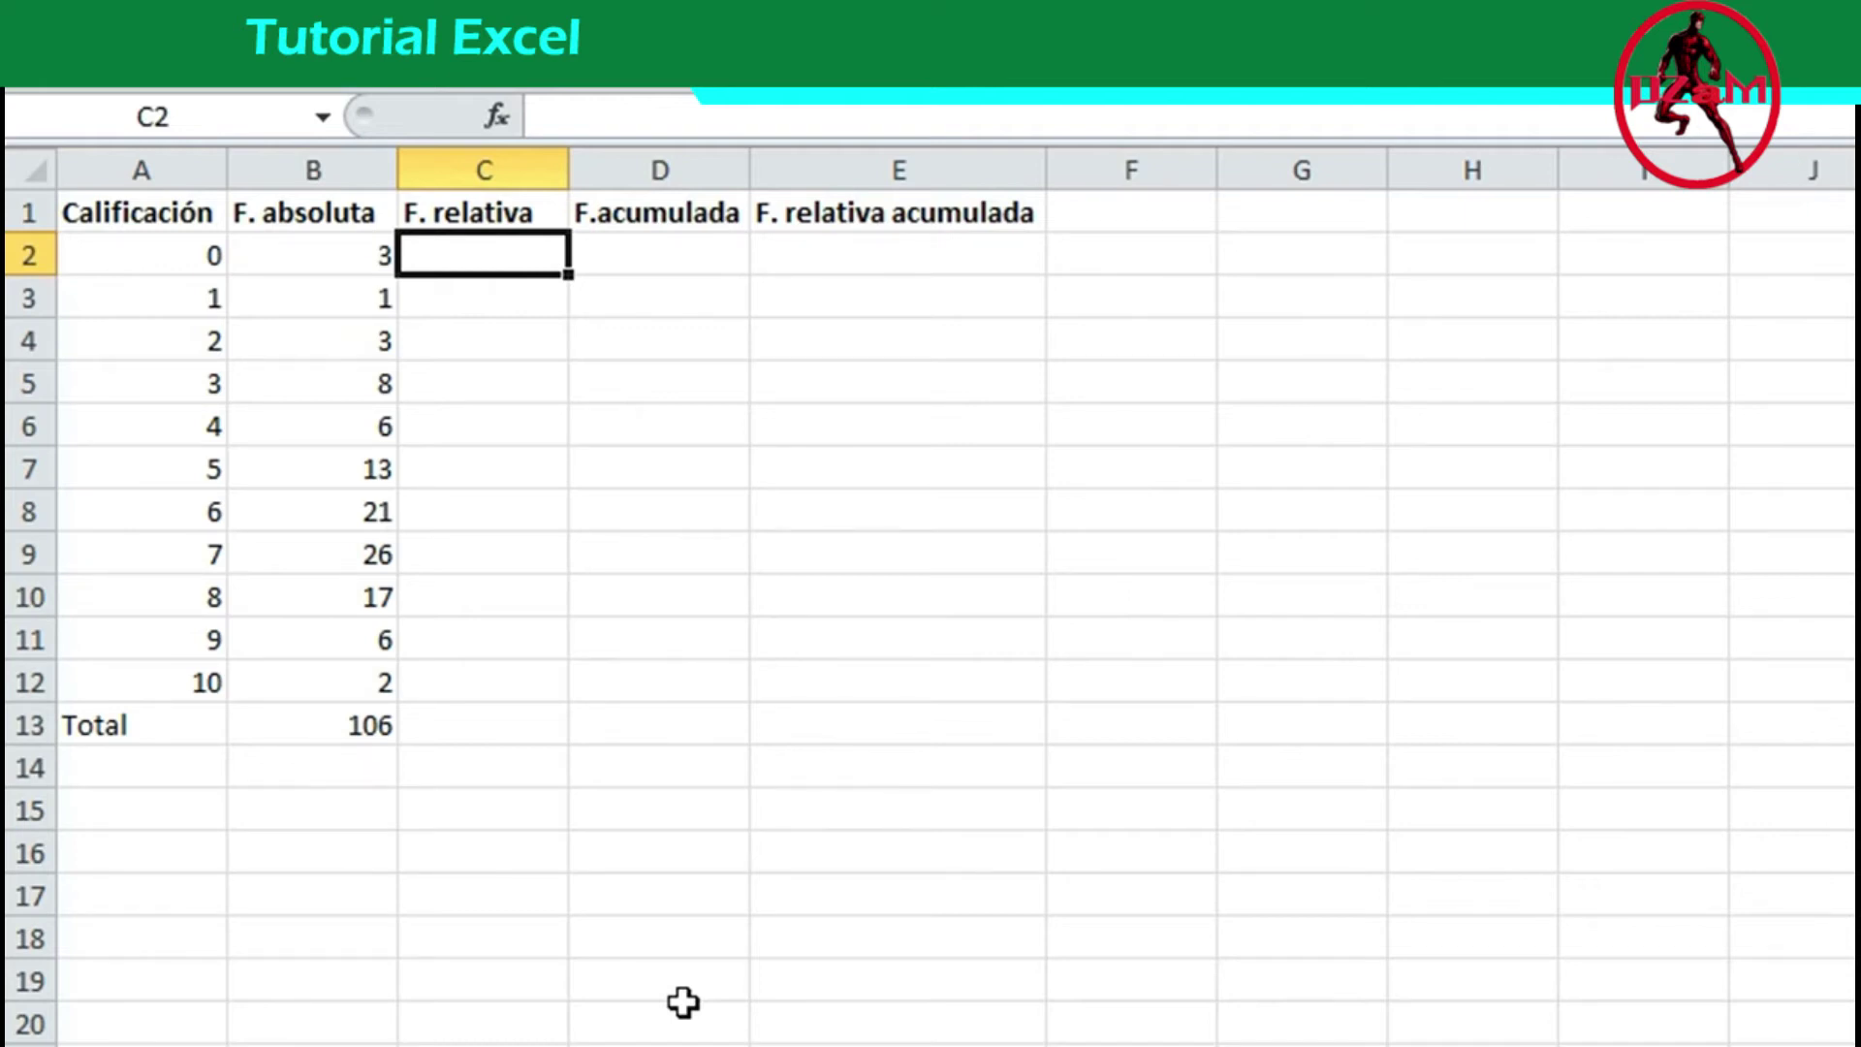
pyautogui.write('=')
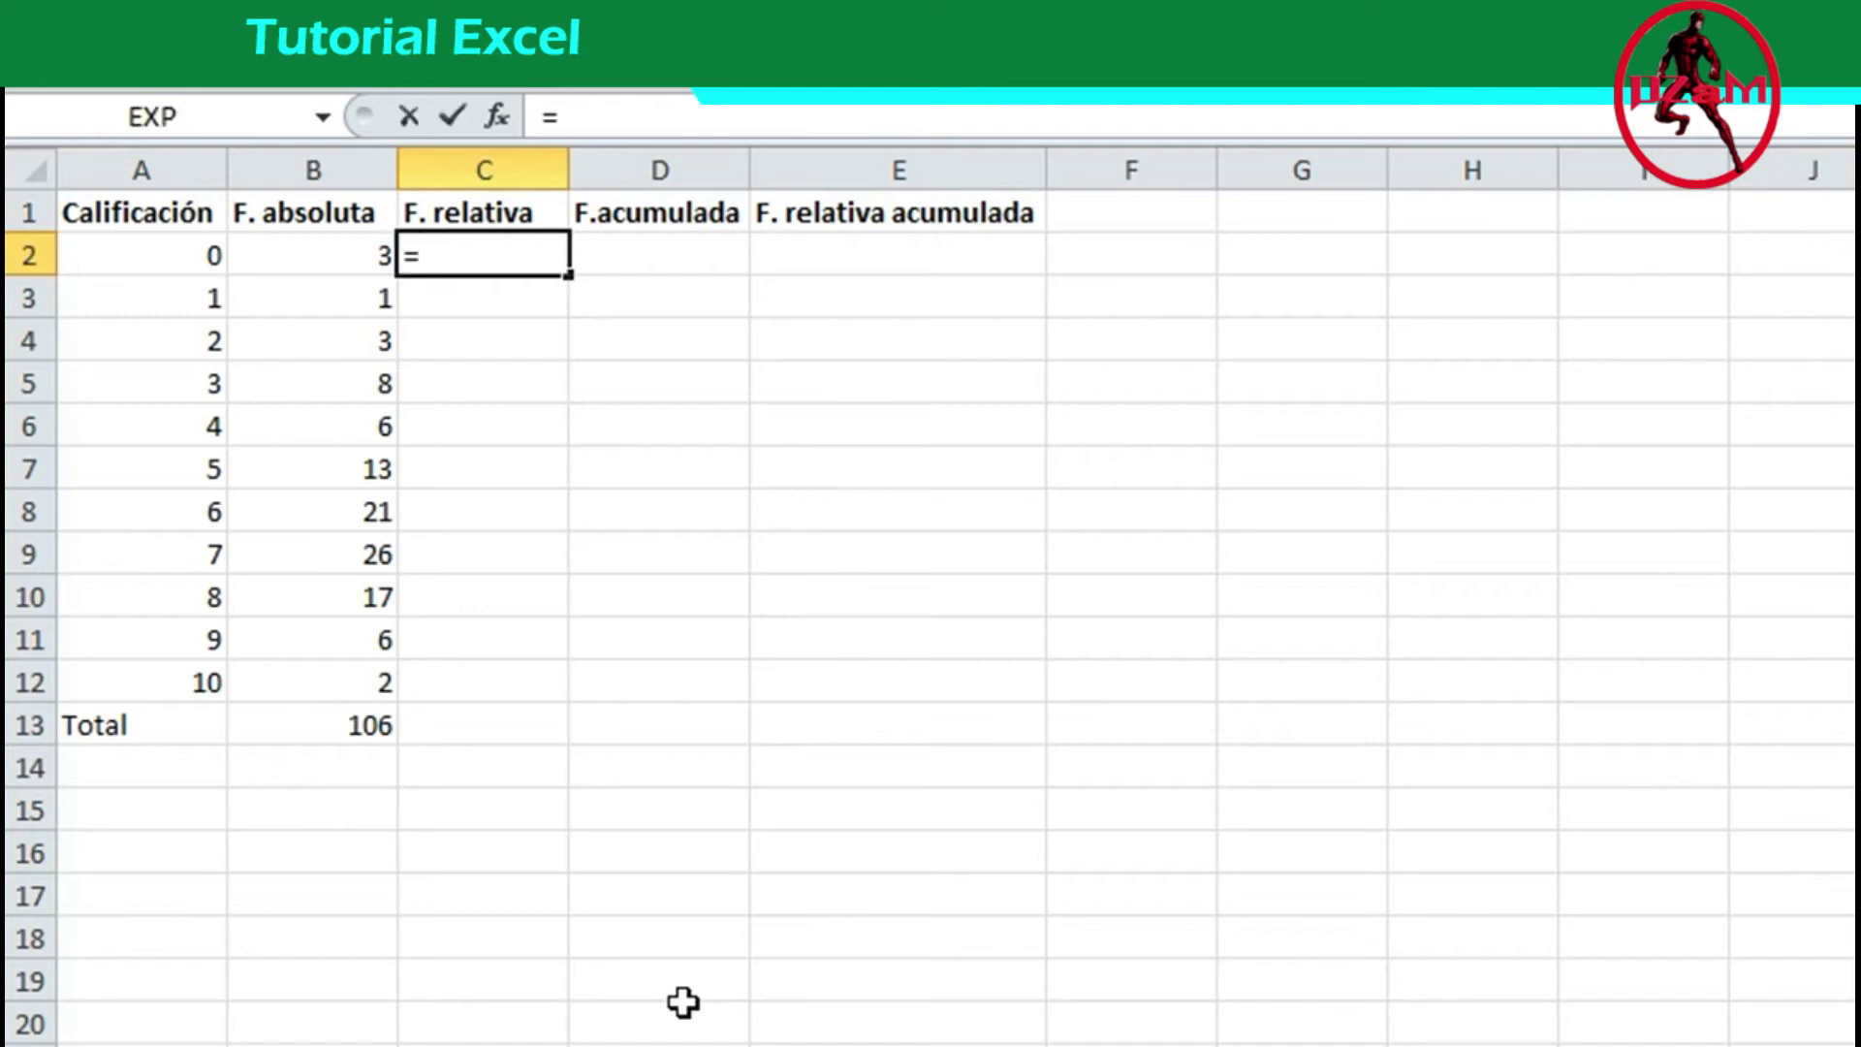
pyautogui.click(314, 260)
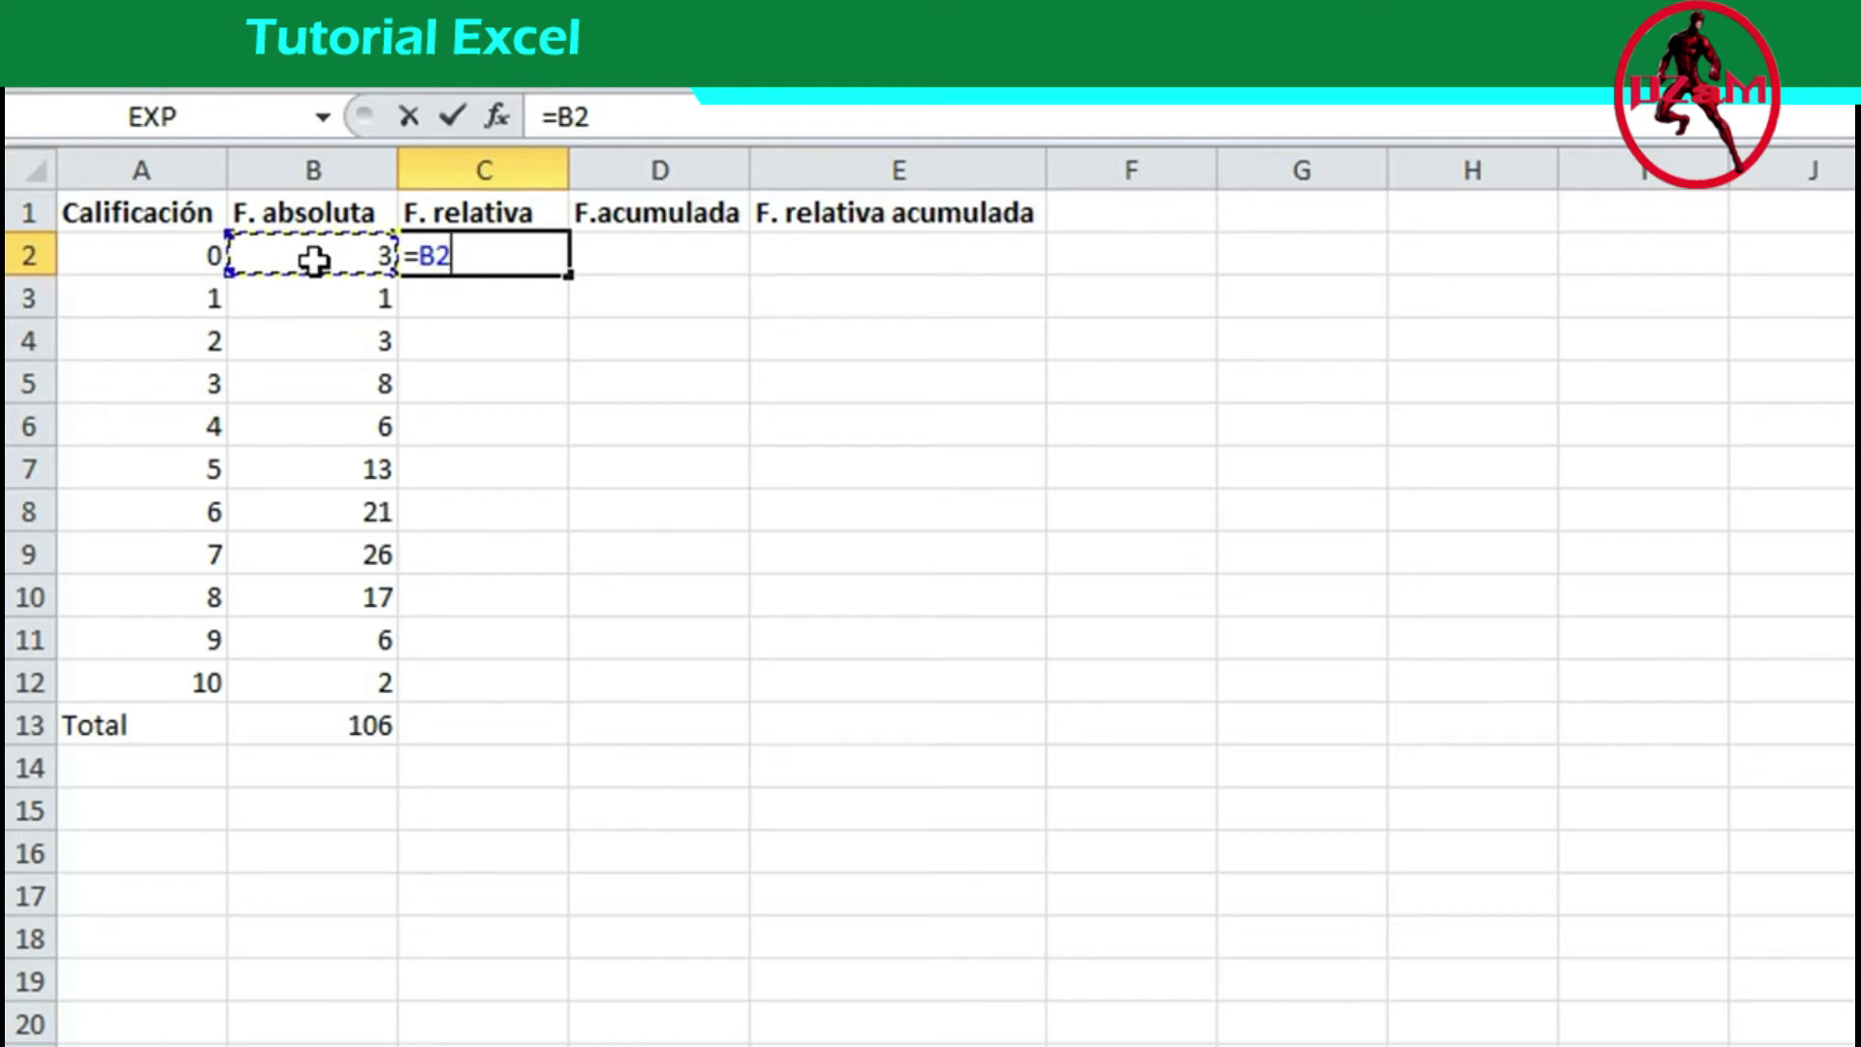
pyautogui.write('/')
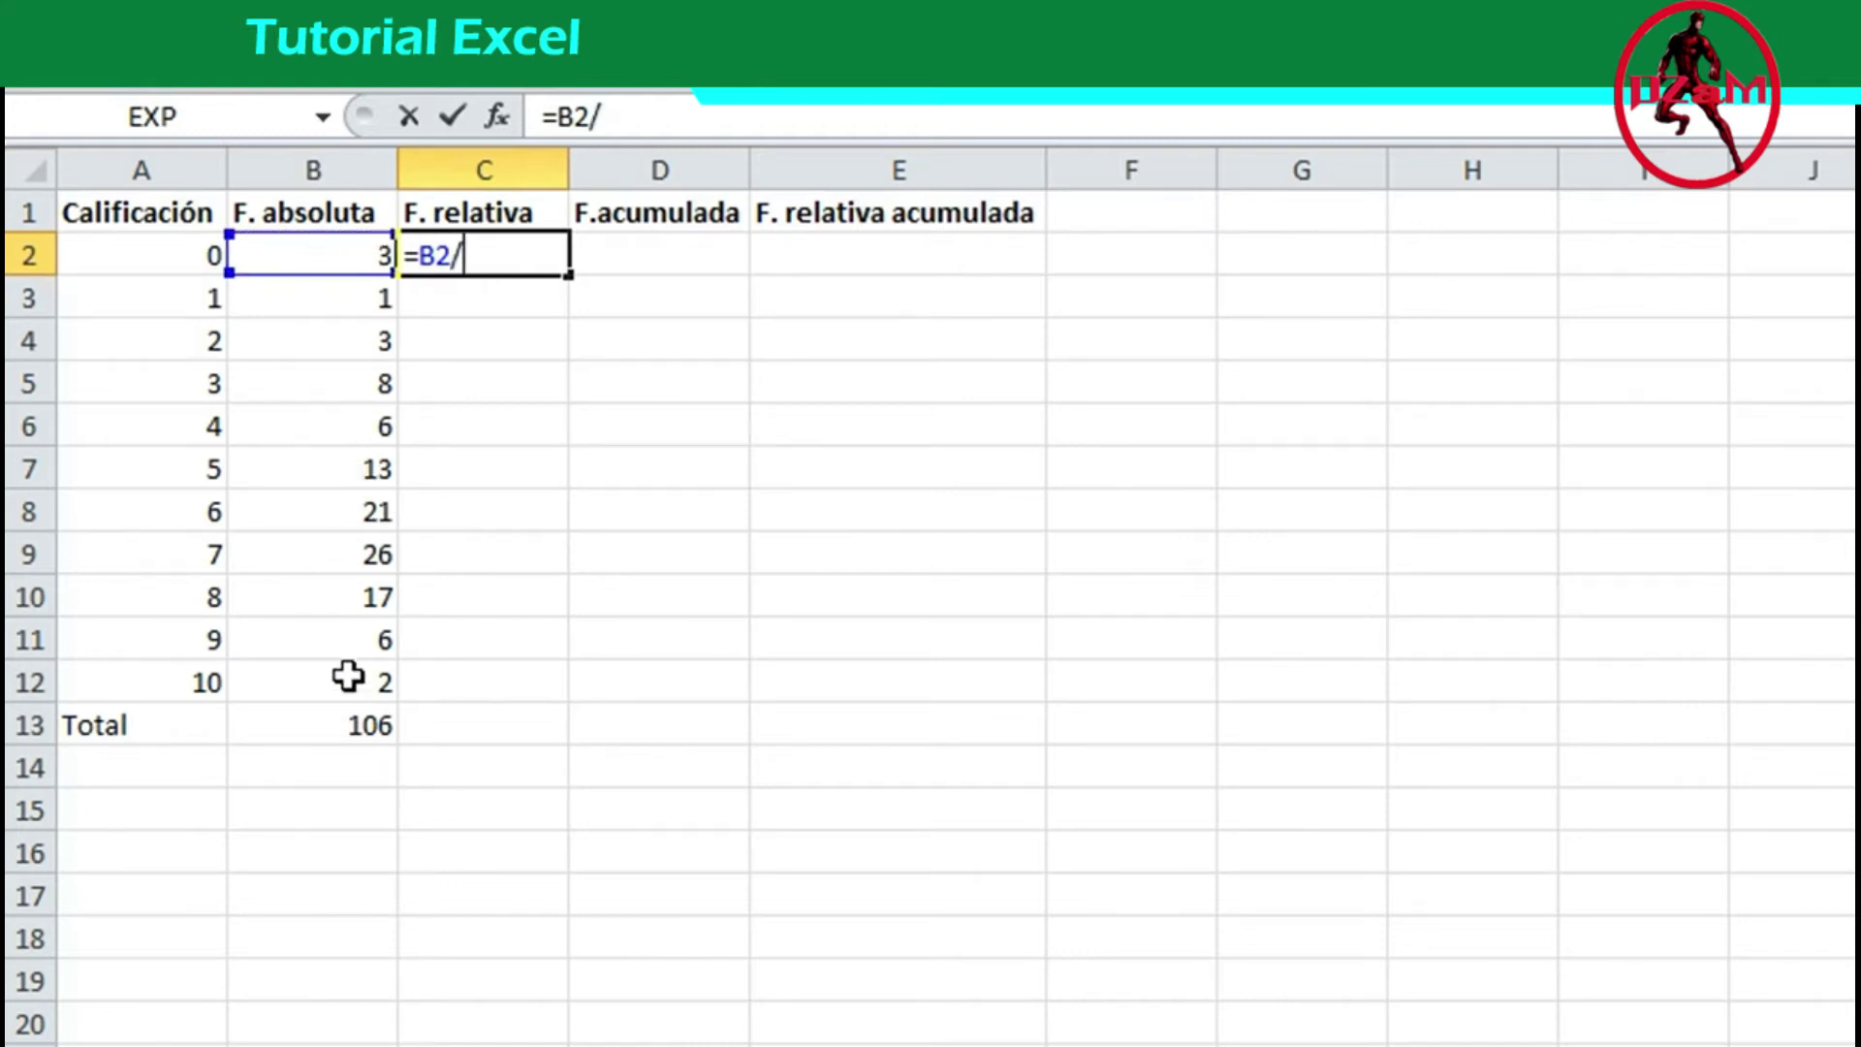
pyautogui.click(347, 719)
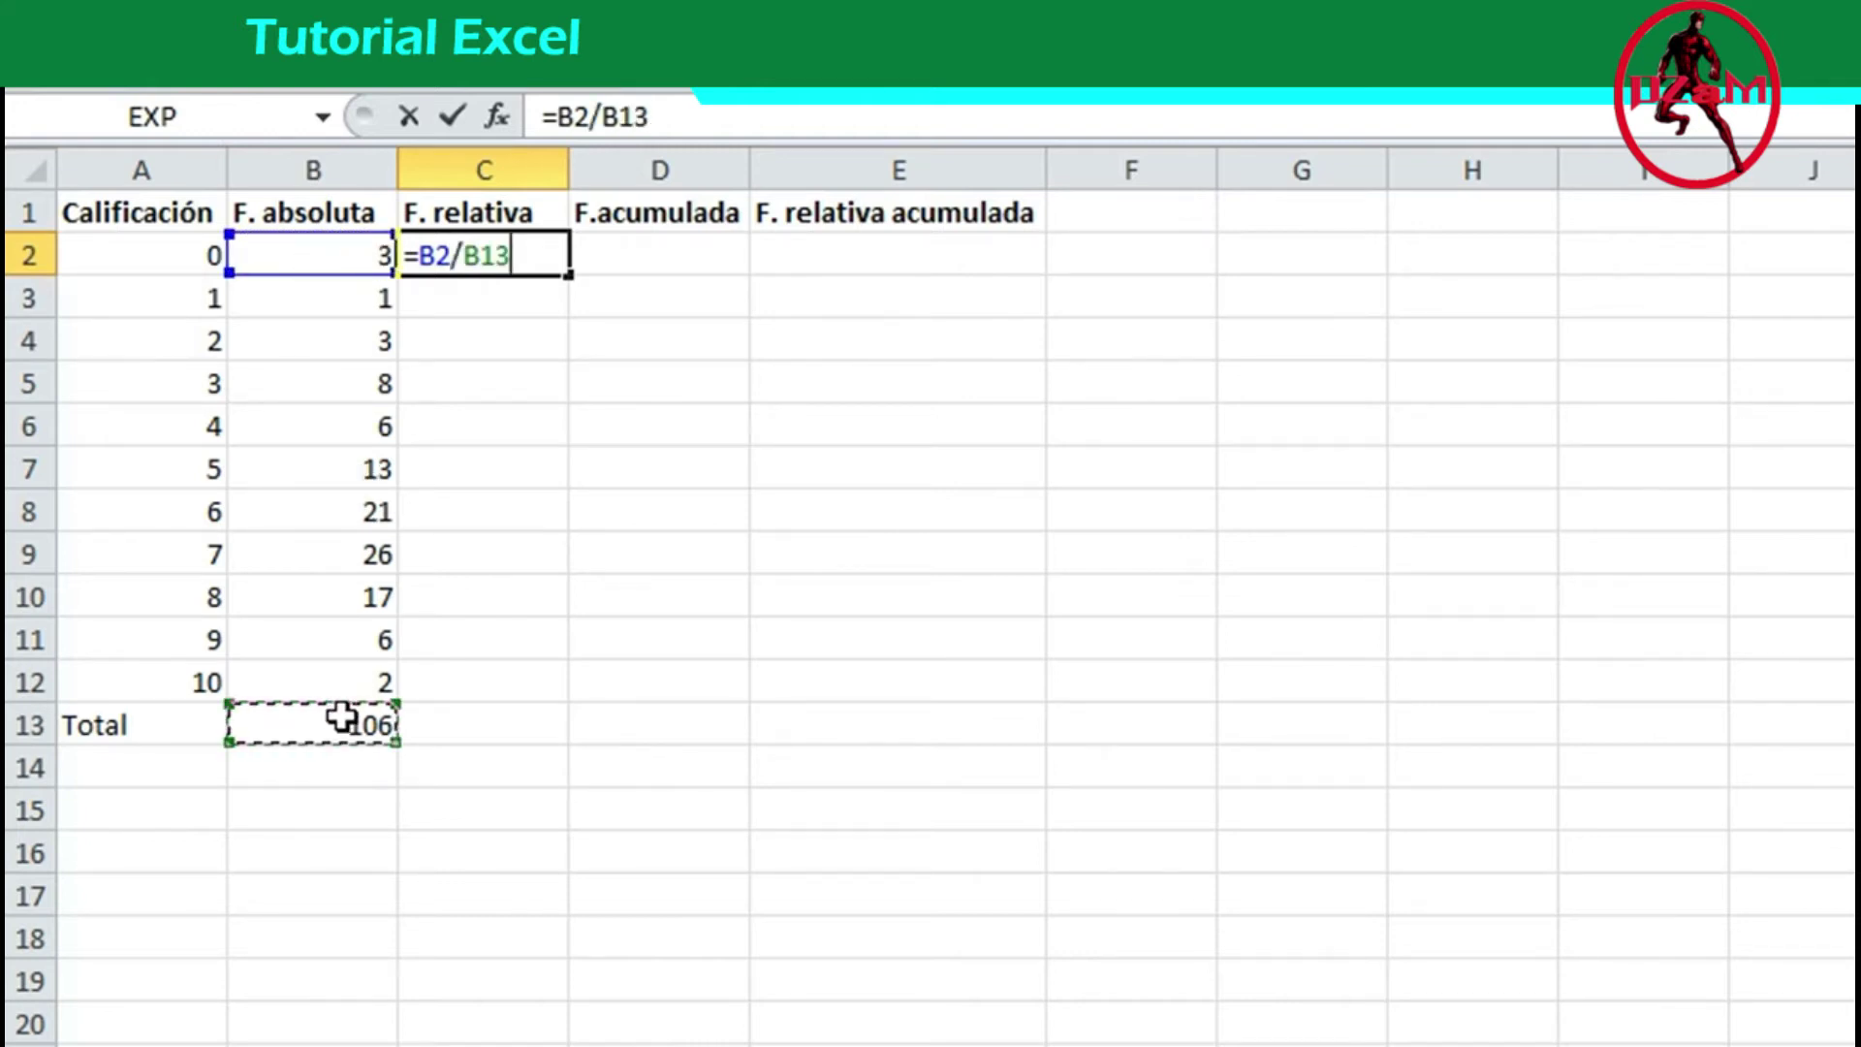
pyautogui.click(467, 258)
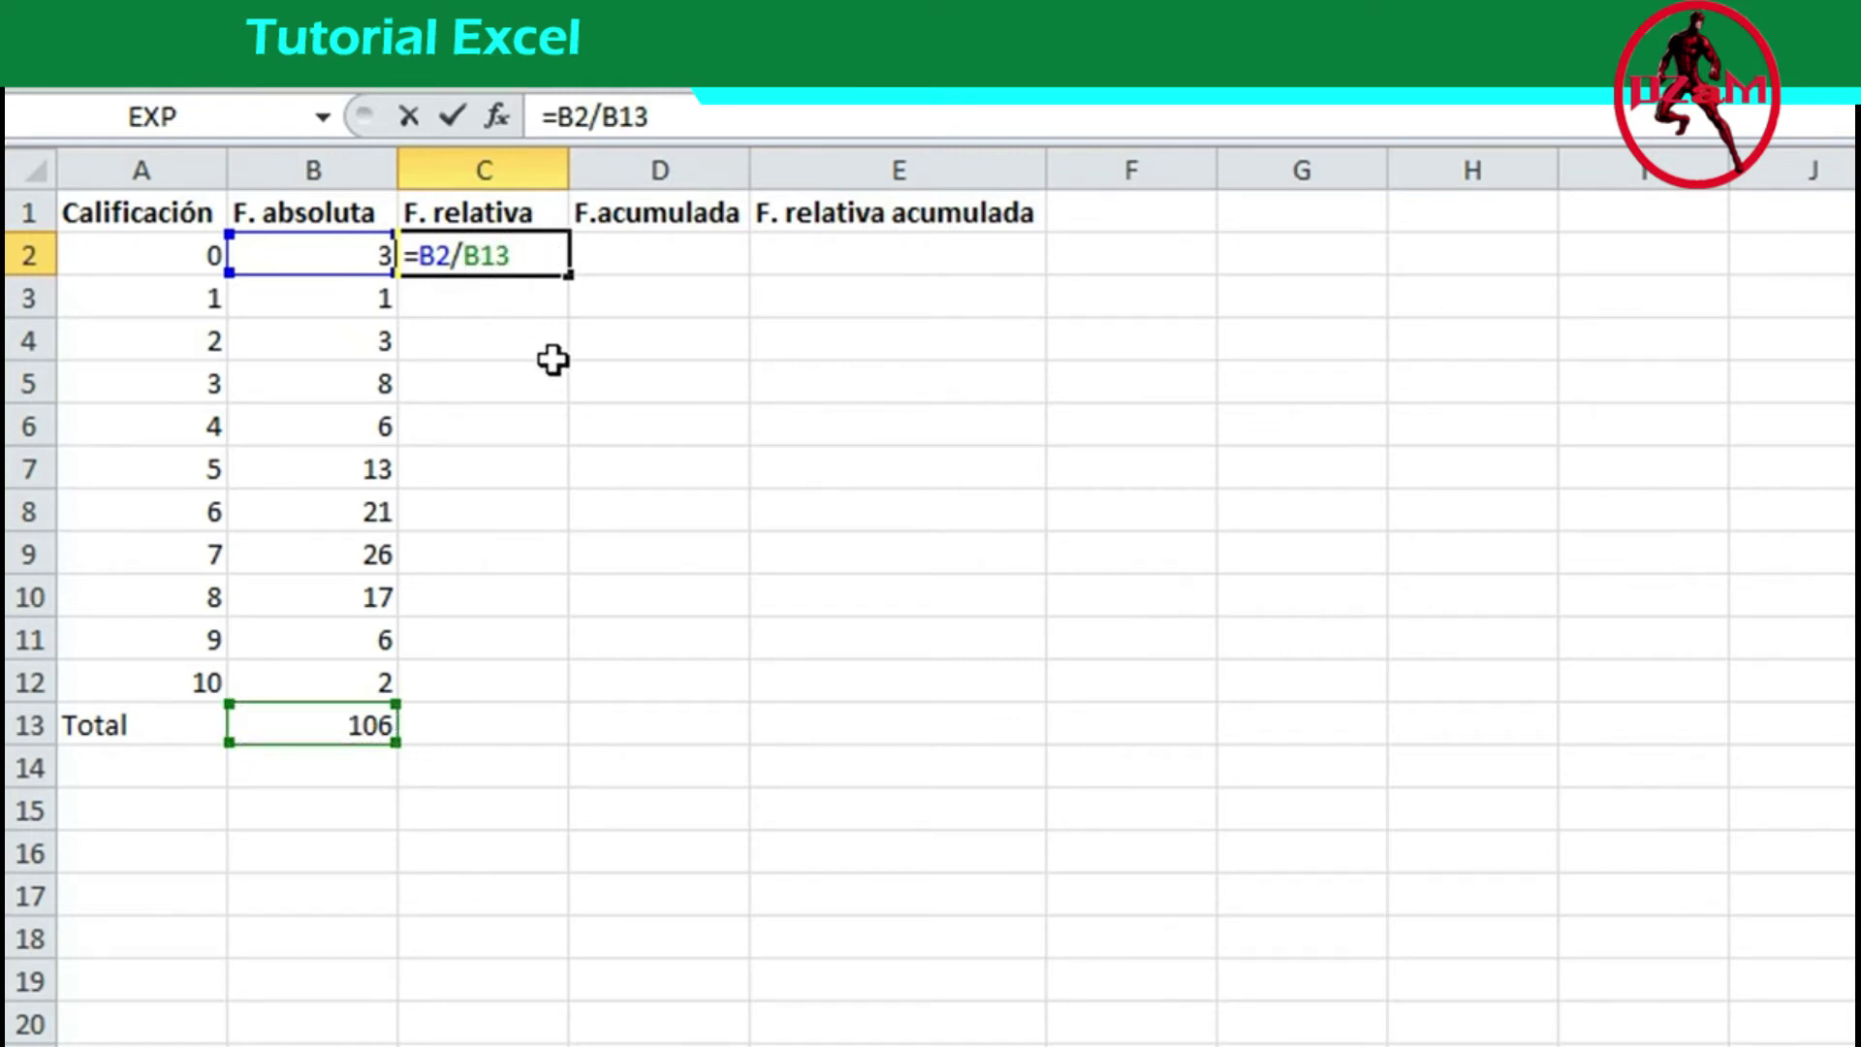
pyautogui.write('$B')
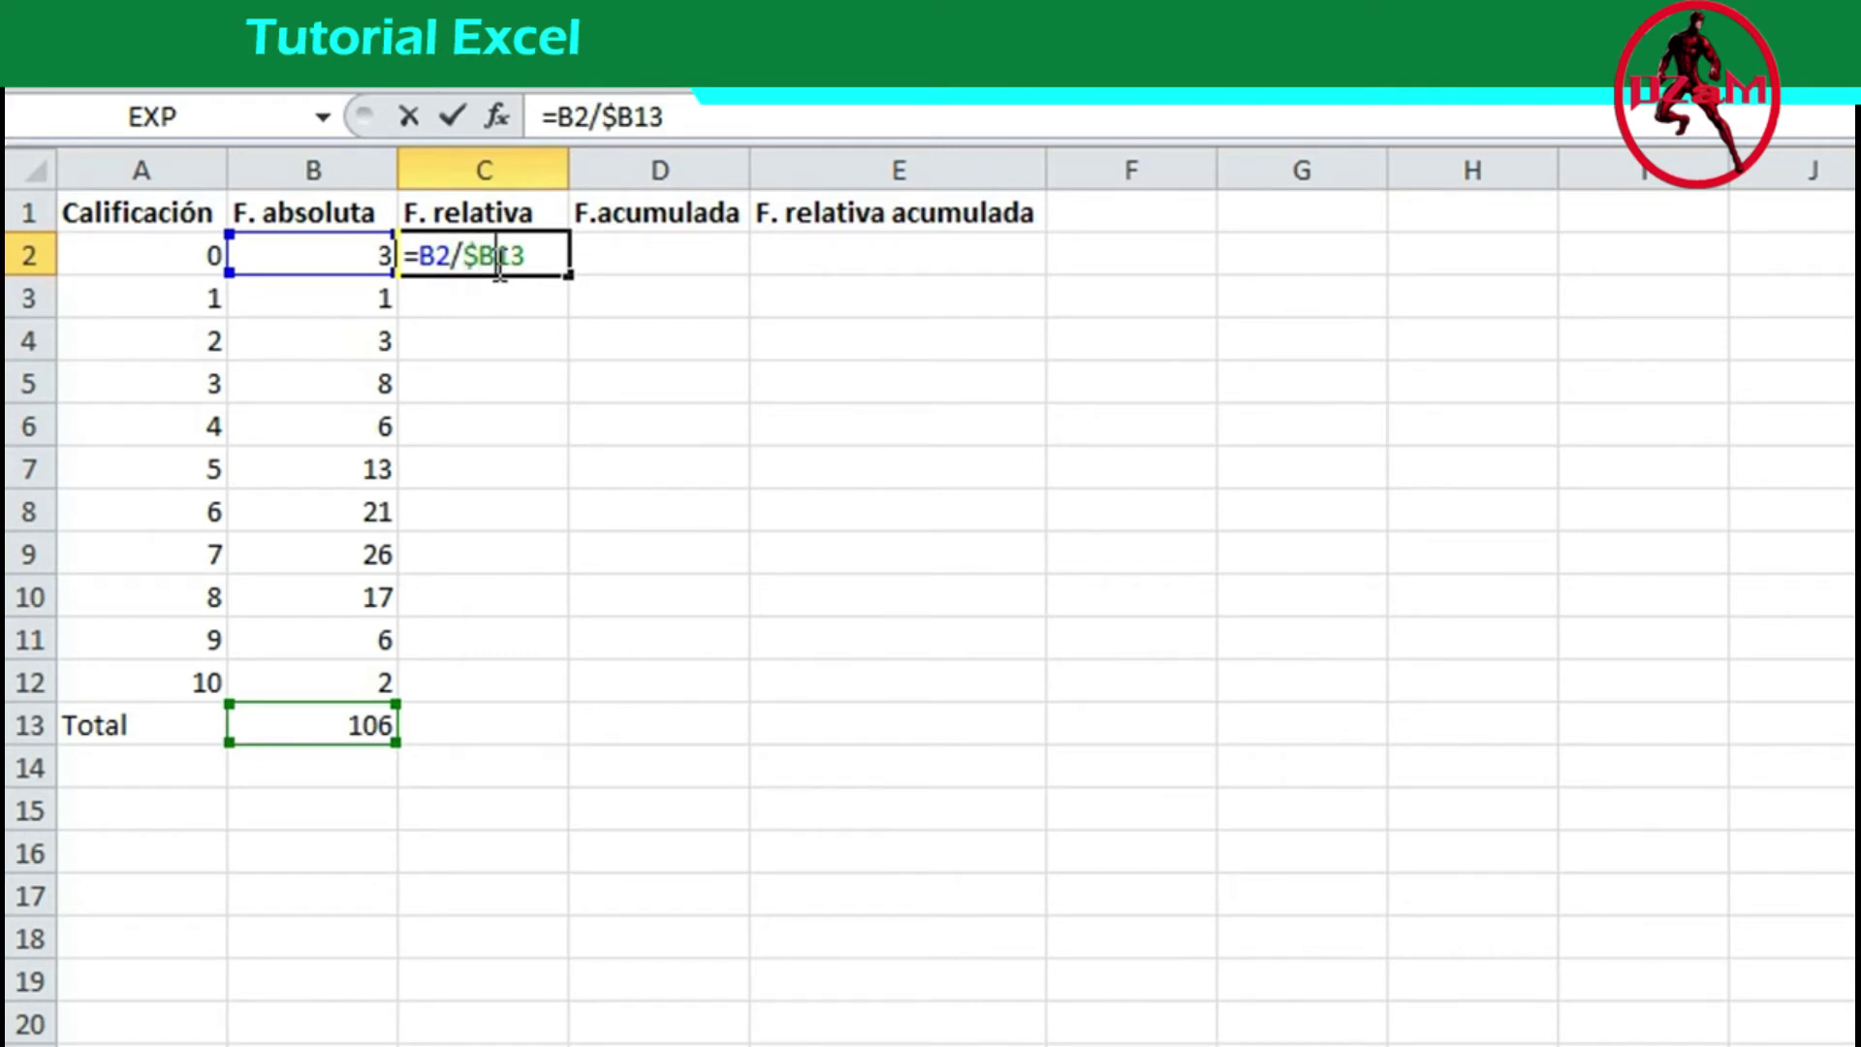
pyautogui.write('$')
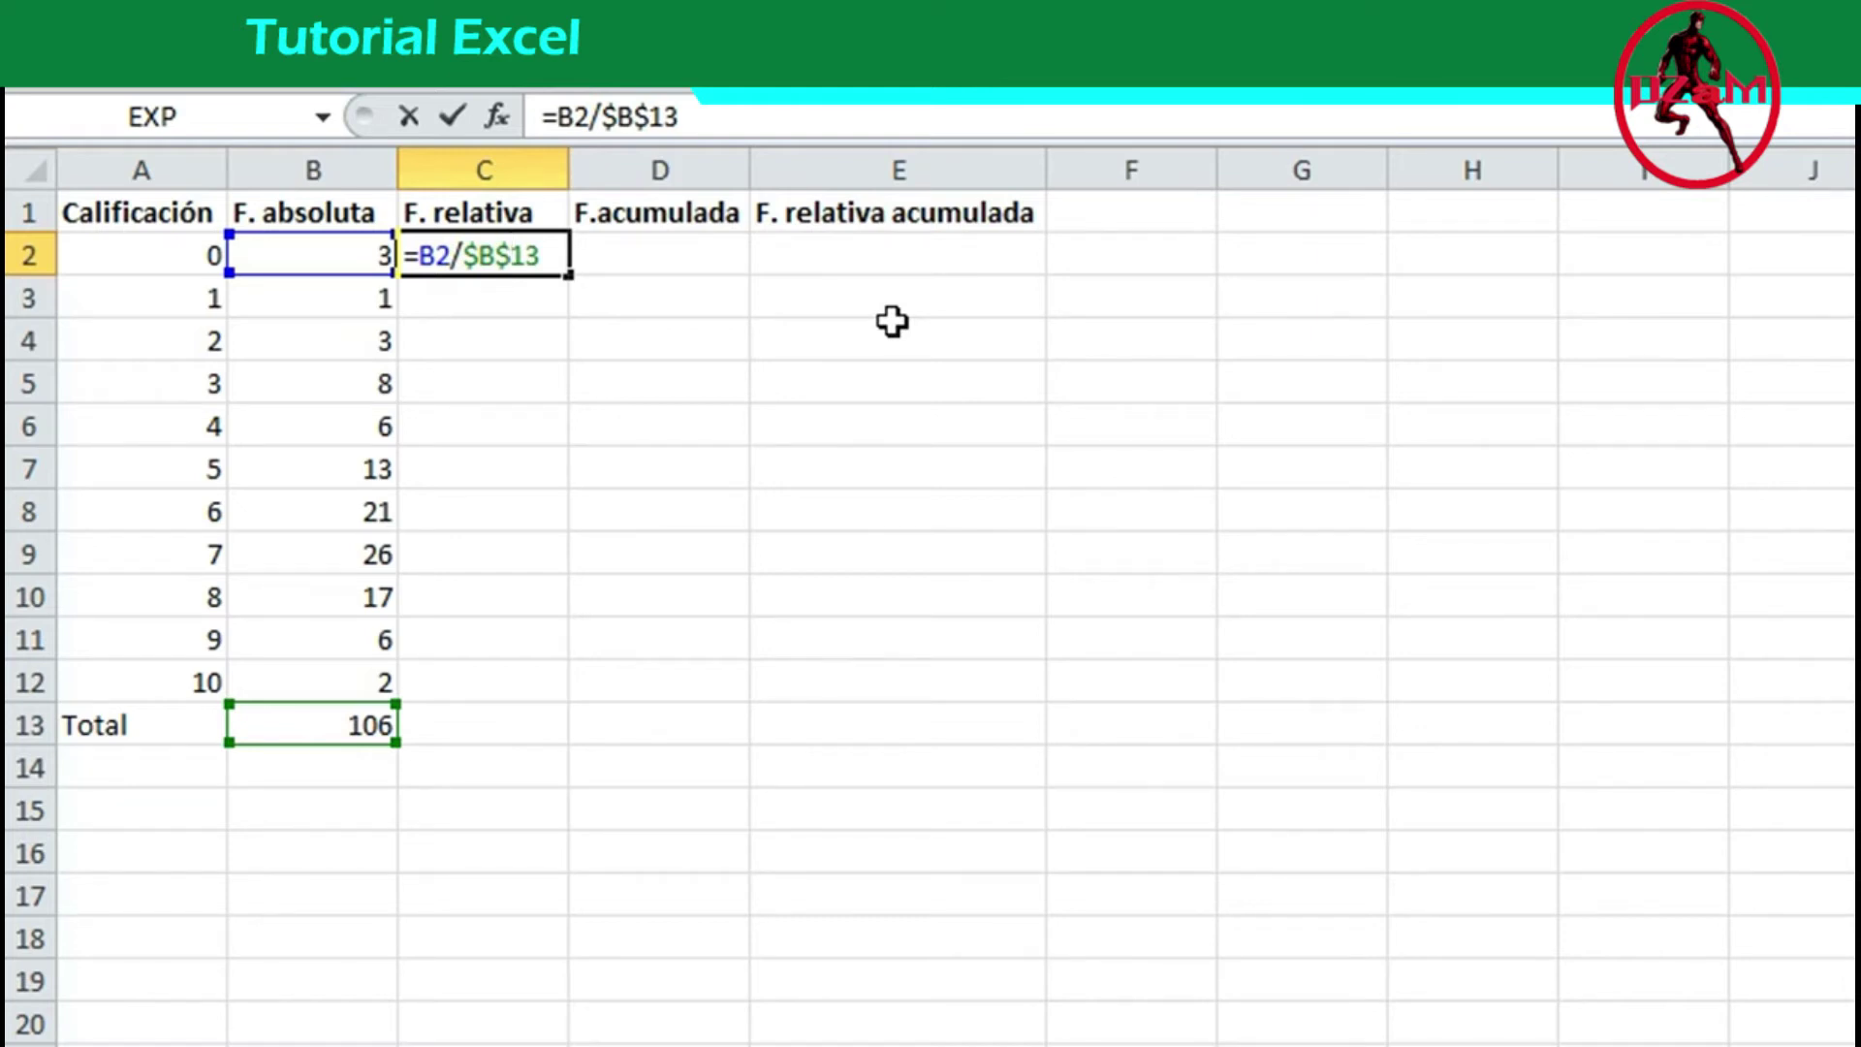
pyautogui.press('Return')
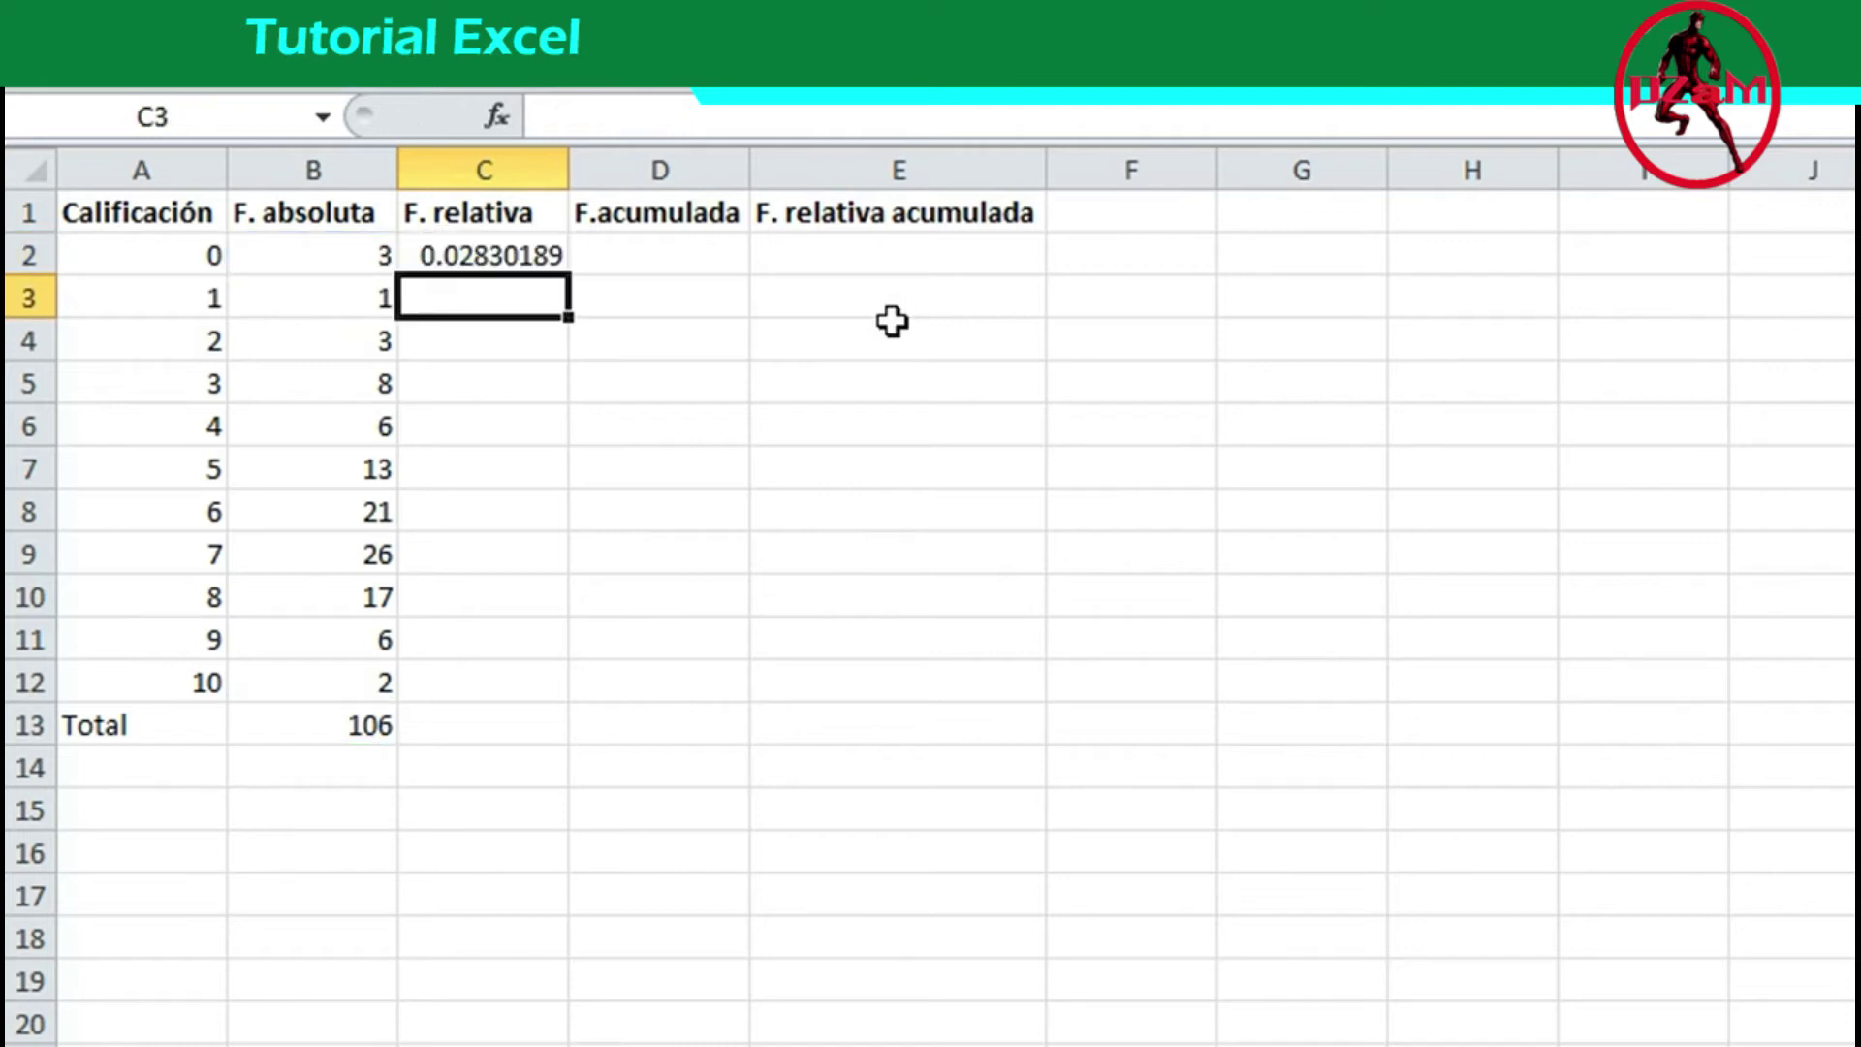
# Fill the relative frequency formula from C2 down through C12.
pyautogui.click(515, 254)
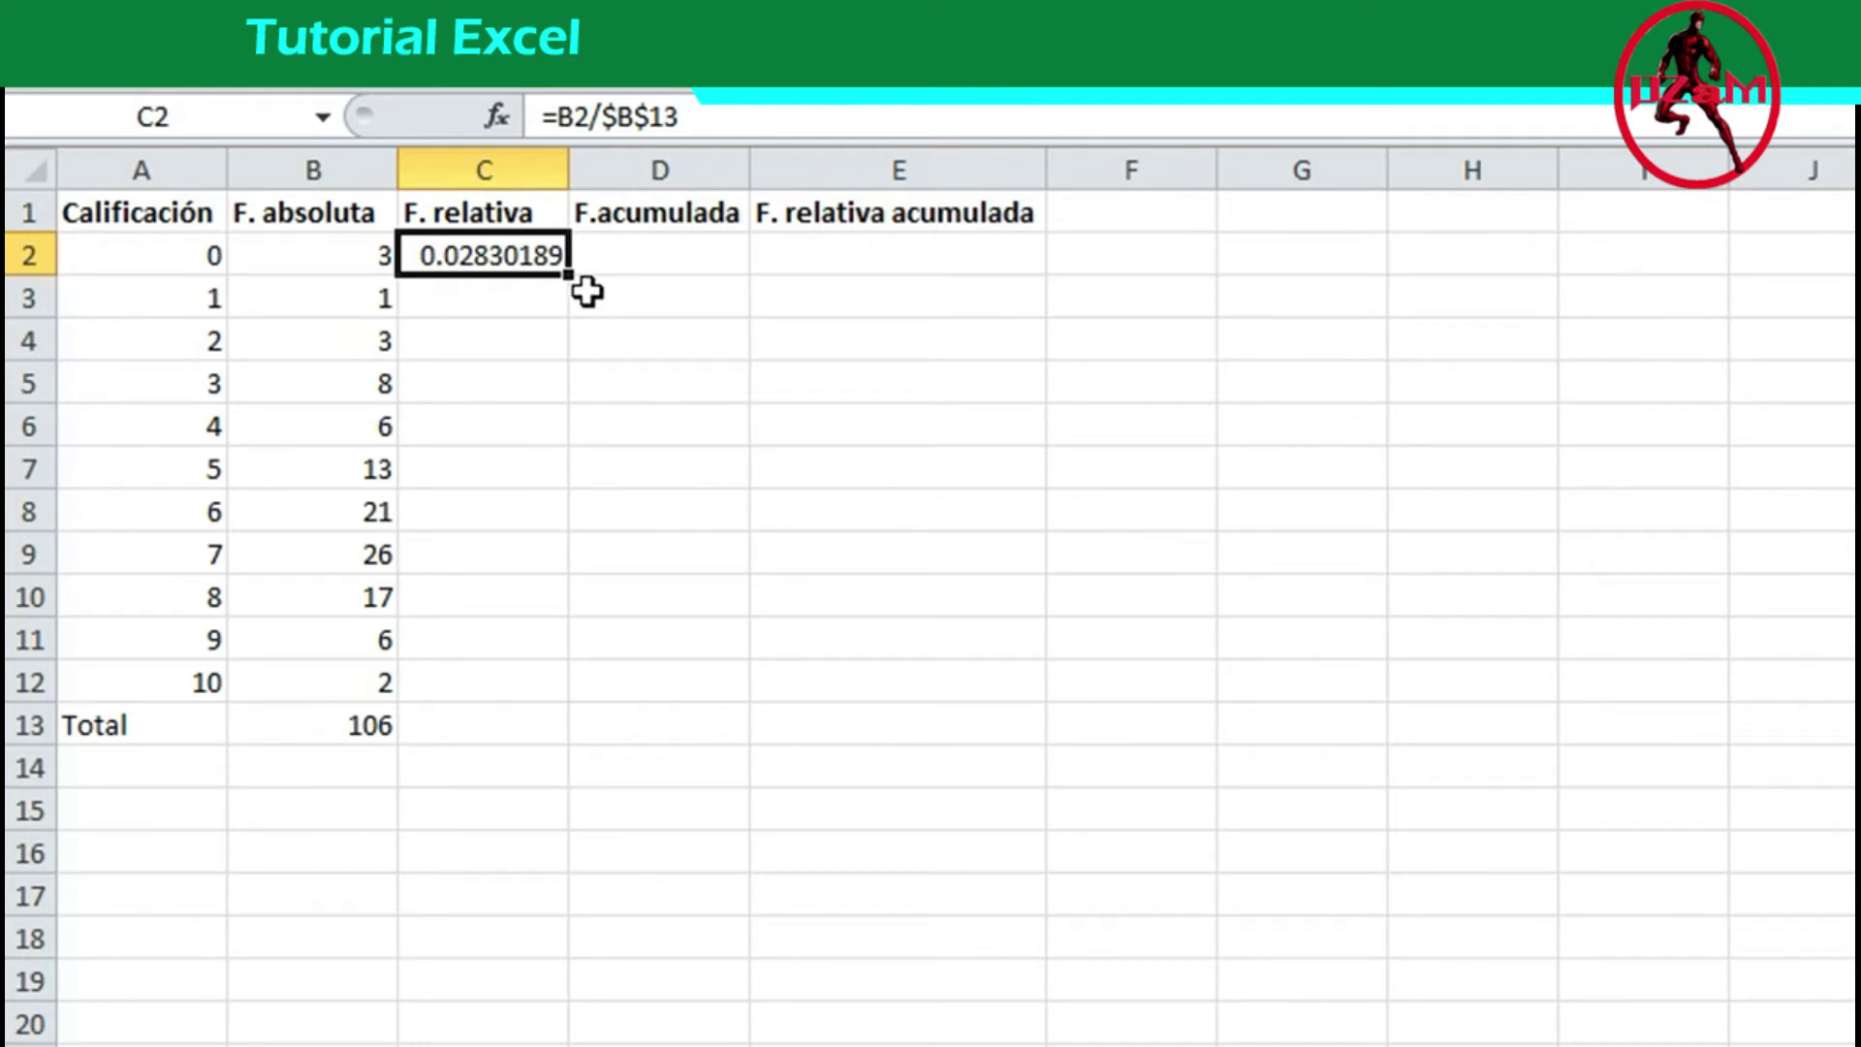
pyautogui.moveTo(575, 281); pyautogui.dragTo(516, 711)
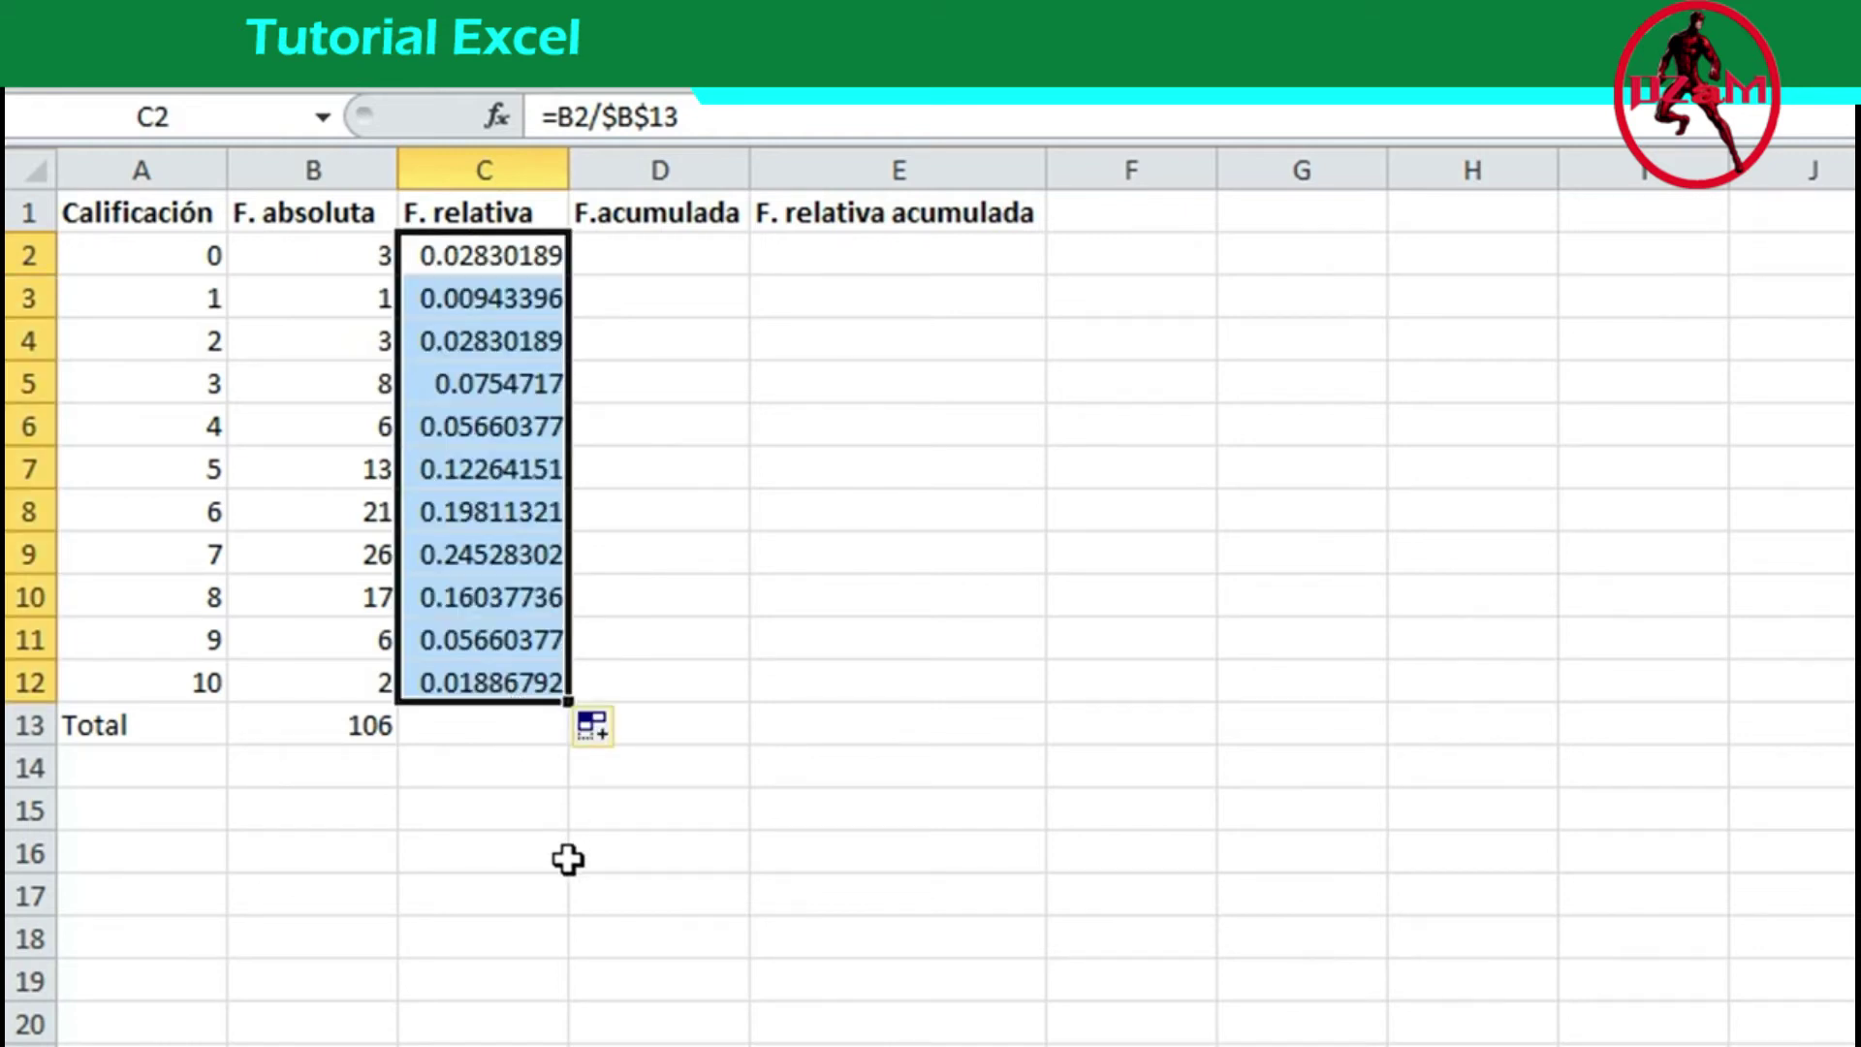
pyautogui.click(542, 824)
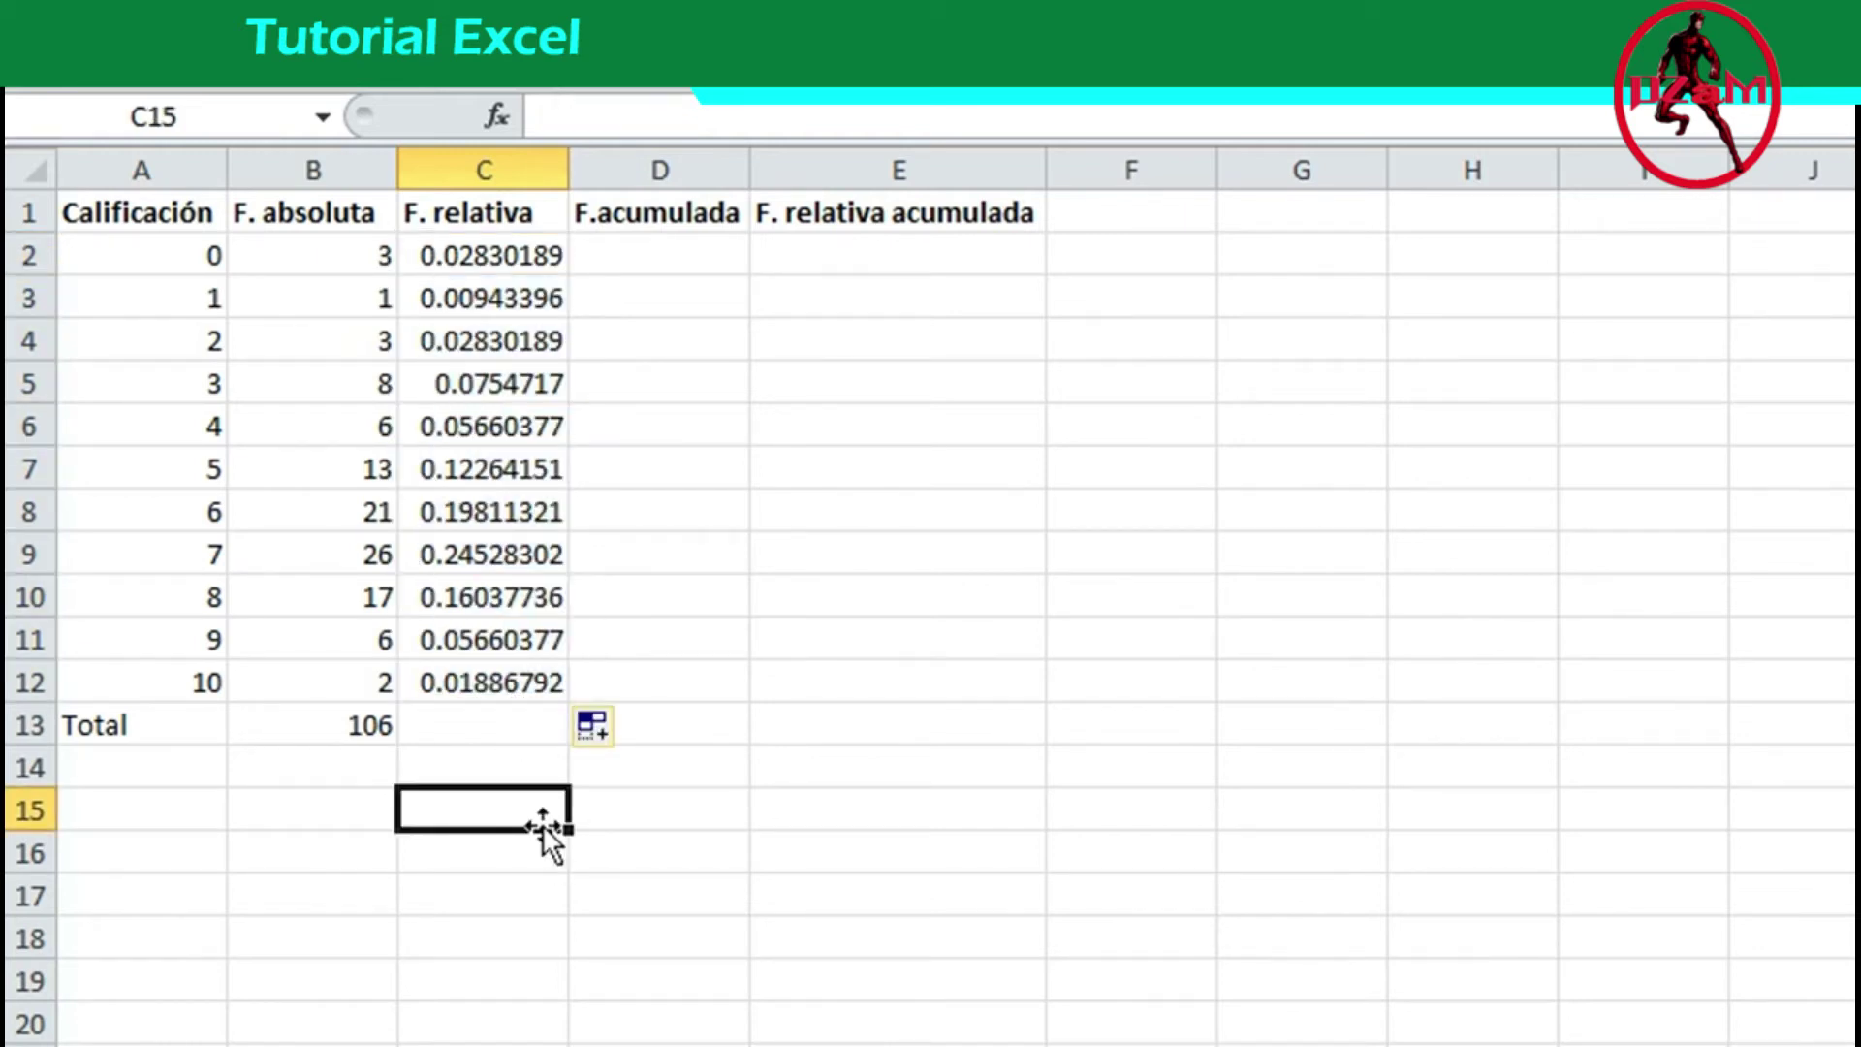
# Copy the total formula from B13 across to C13 to sum the relative frequencies.
pyautogui.click(367, 727)
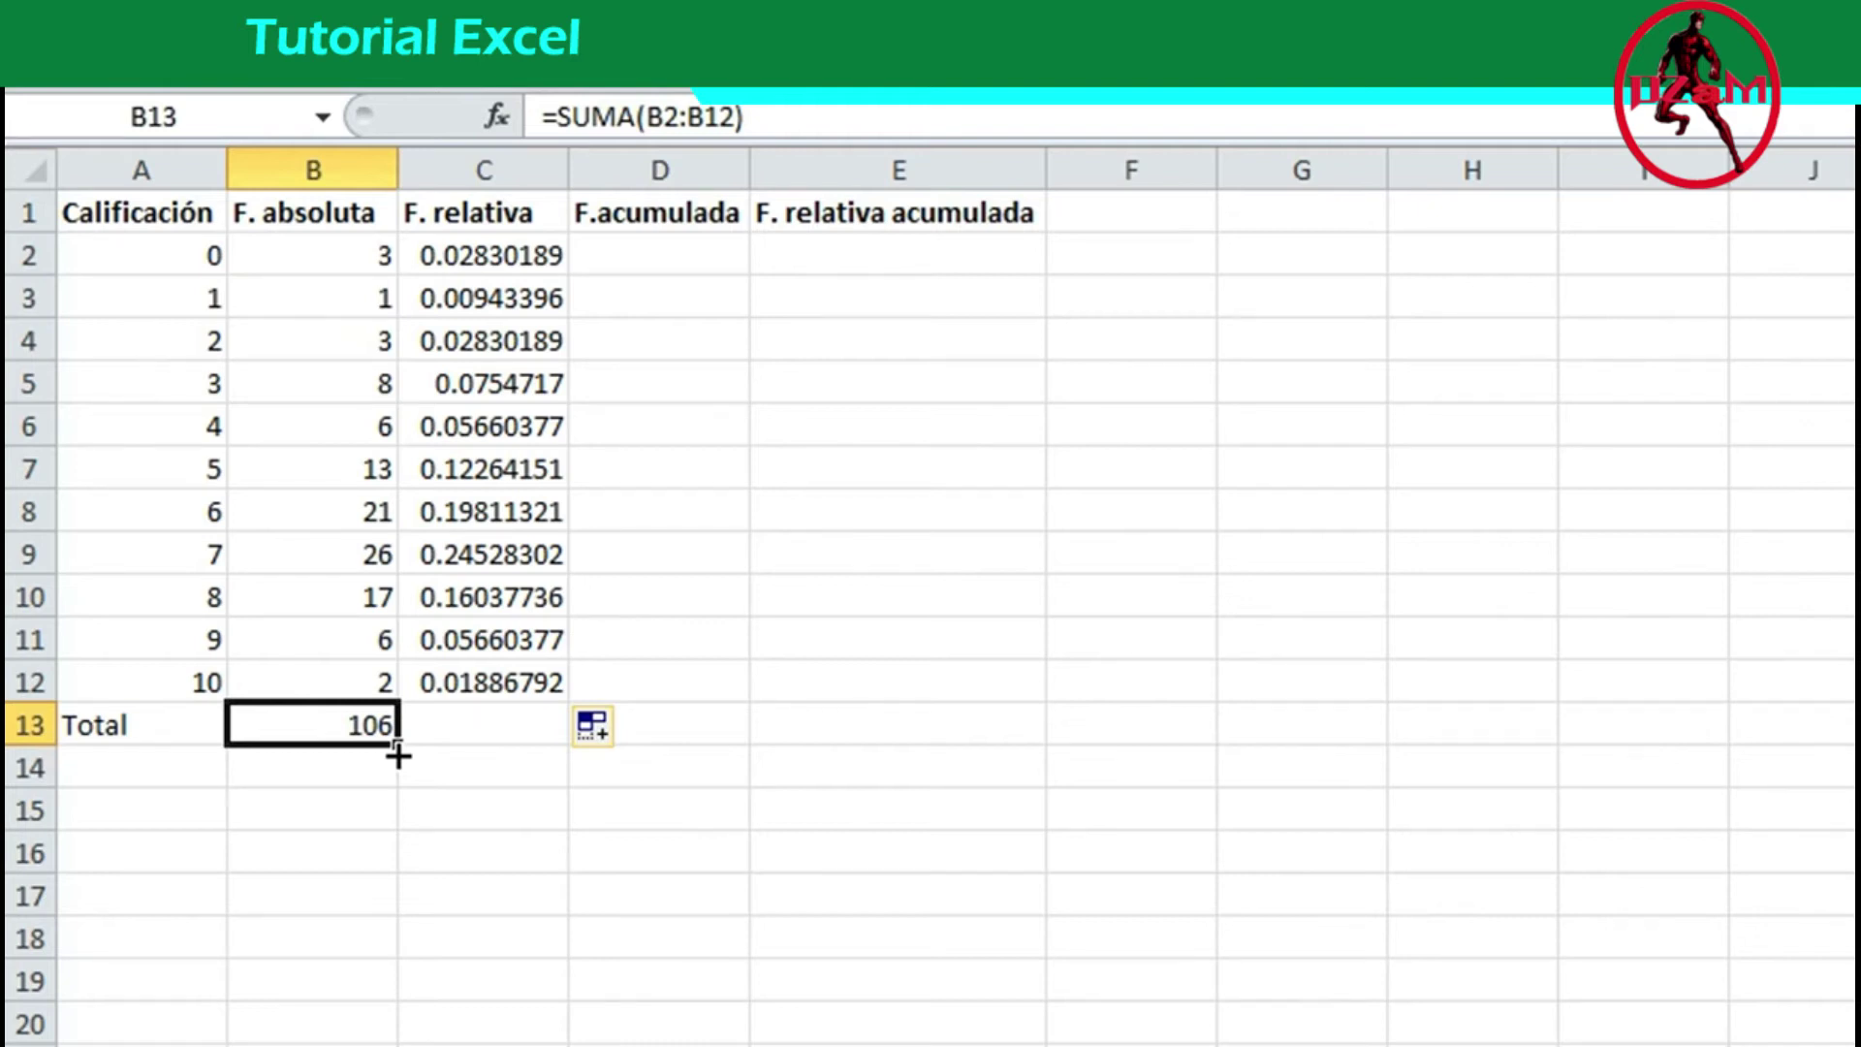
pyautogui.moveTo(399, 755); pyautogui.dragTo(529, 746)
pyautogui.click(588, 884)
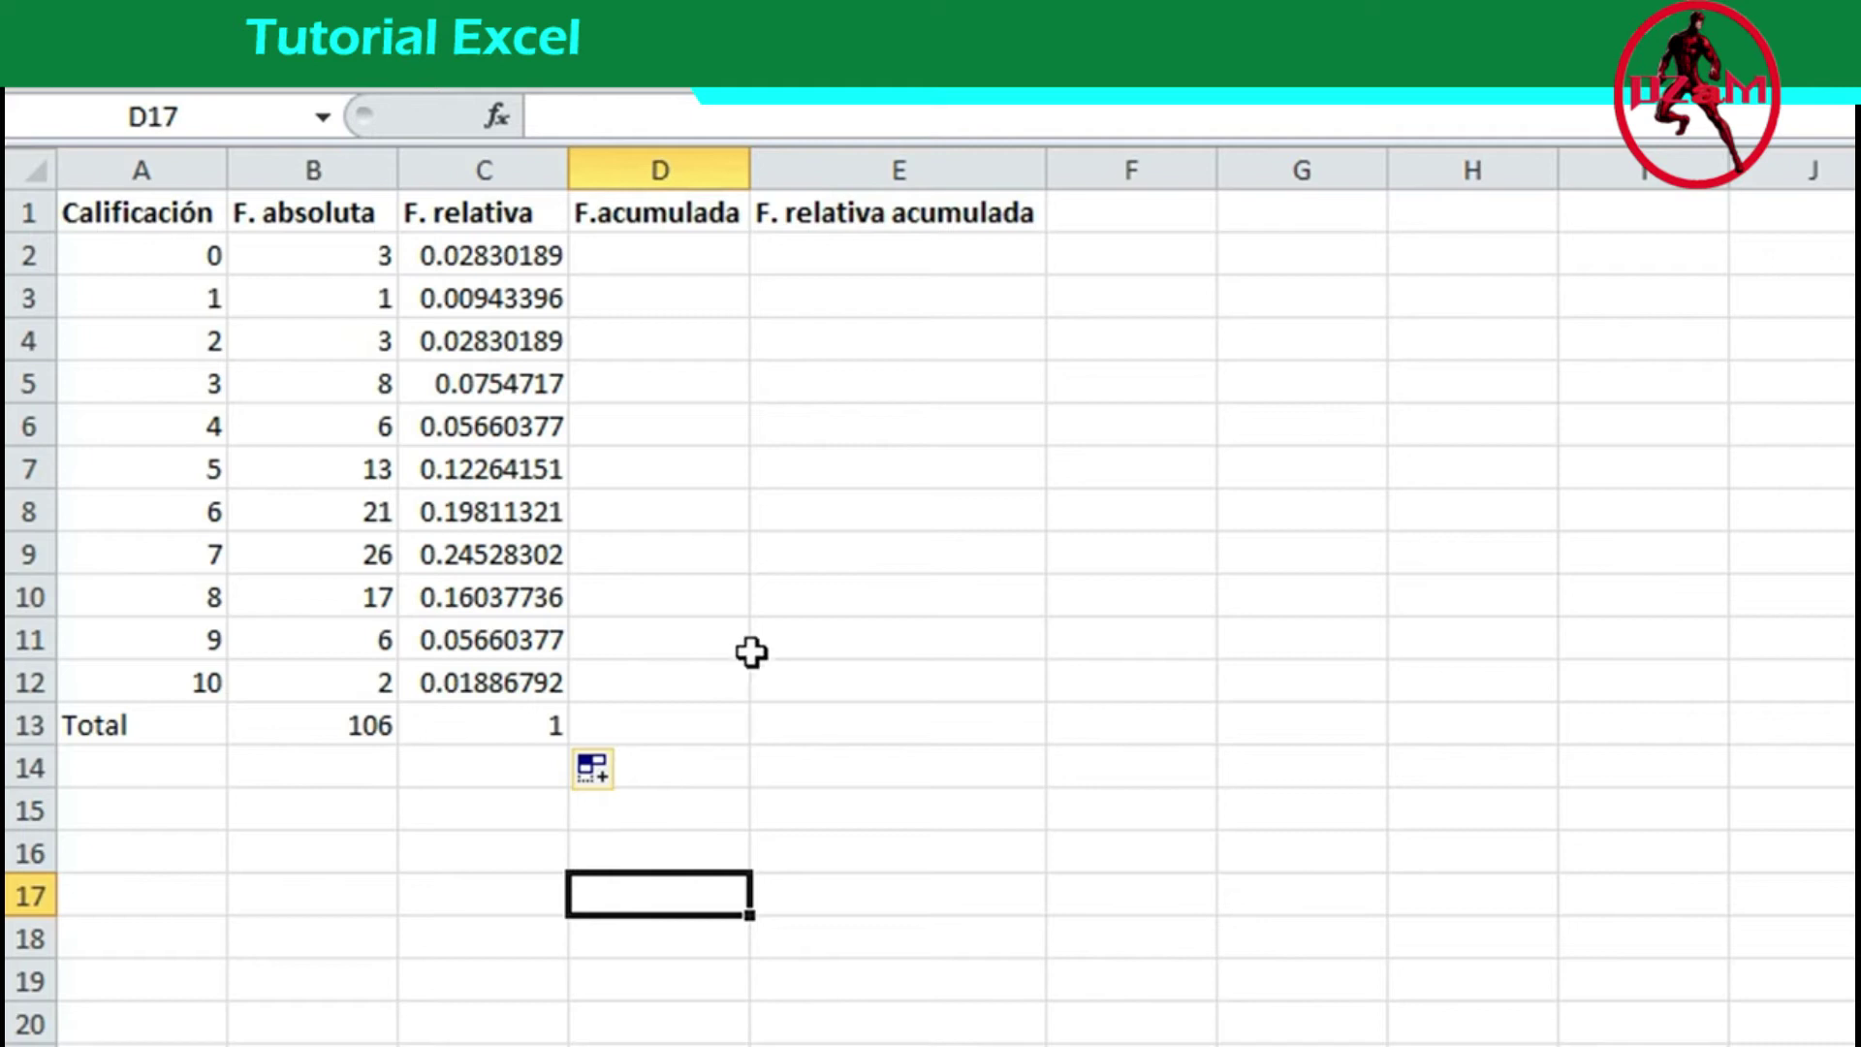
# Enter 3 as the first cumulative frequency in D2, under F.acumulada.
pyautogui.click(669, 254)
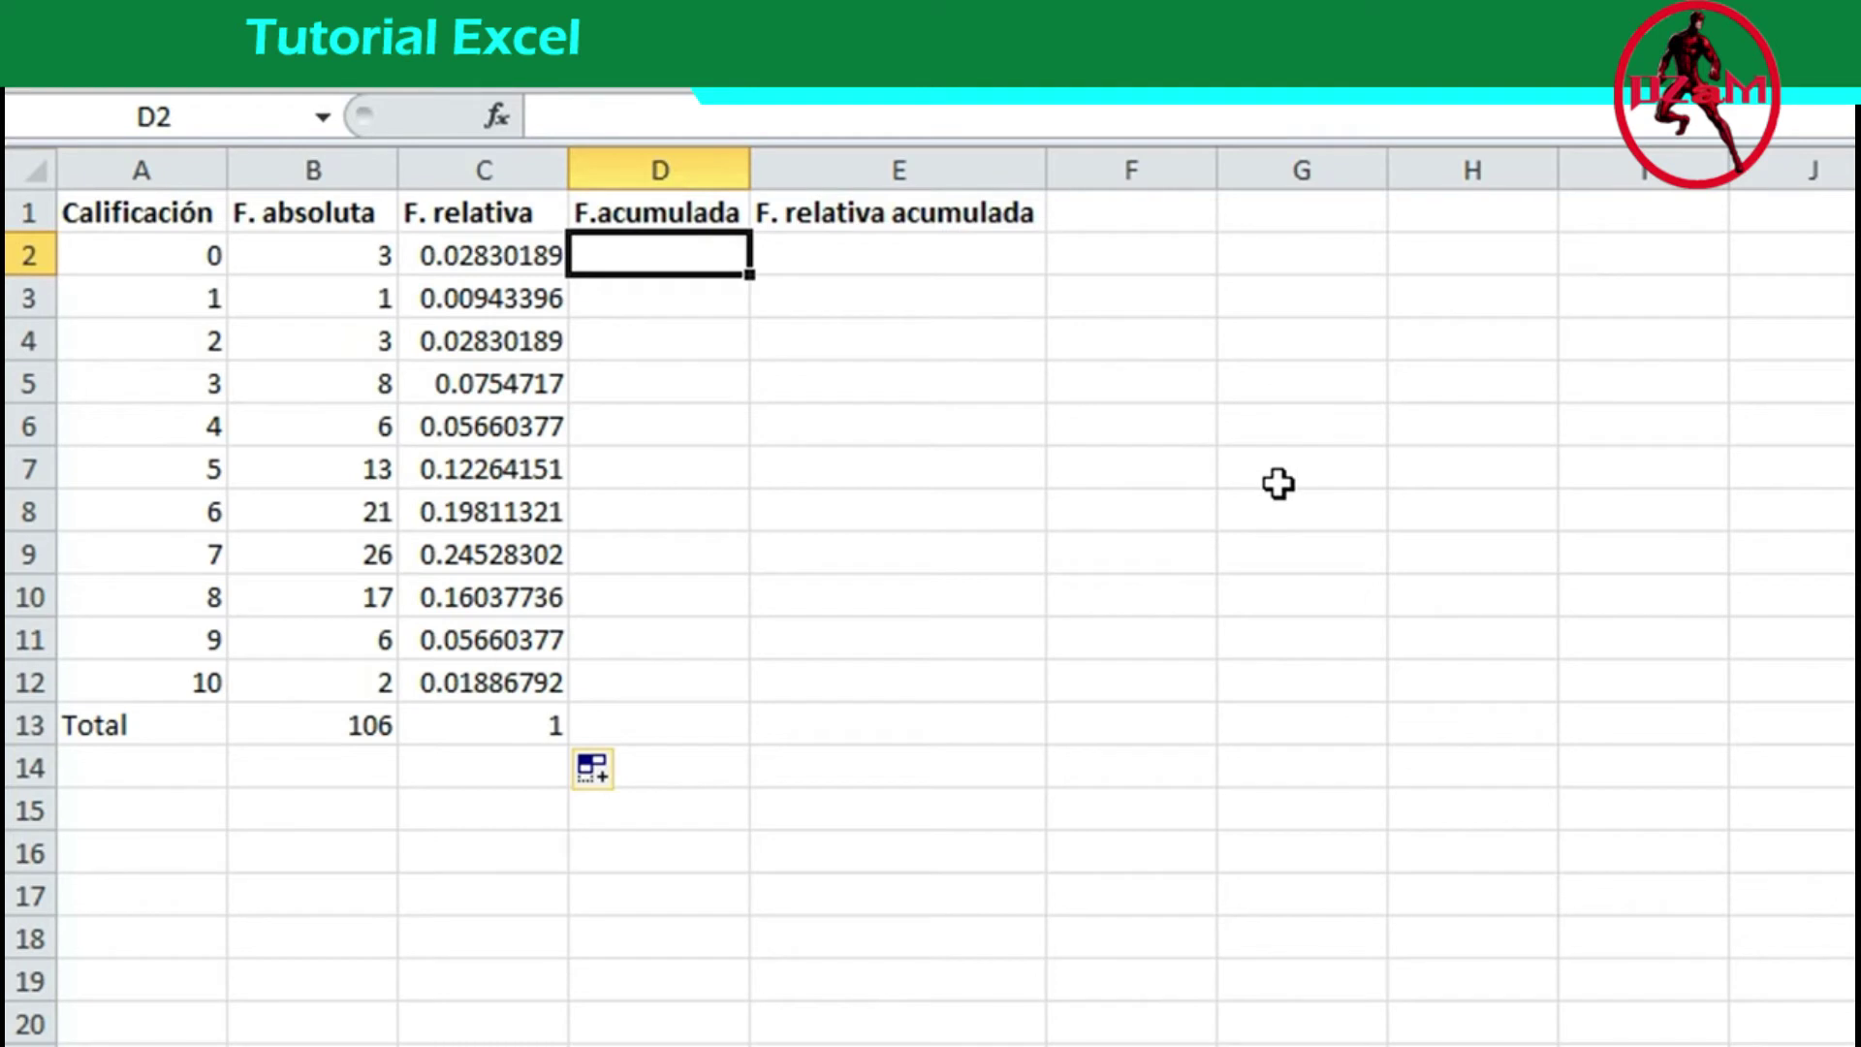
pyautogui.write('3')
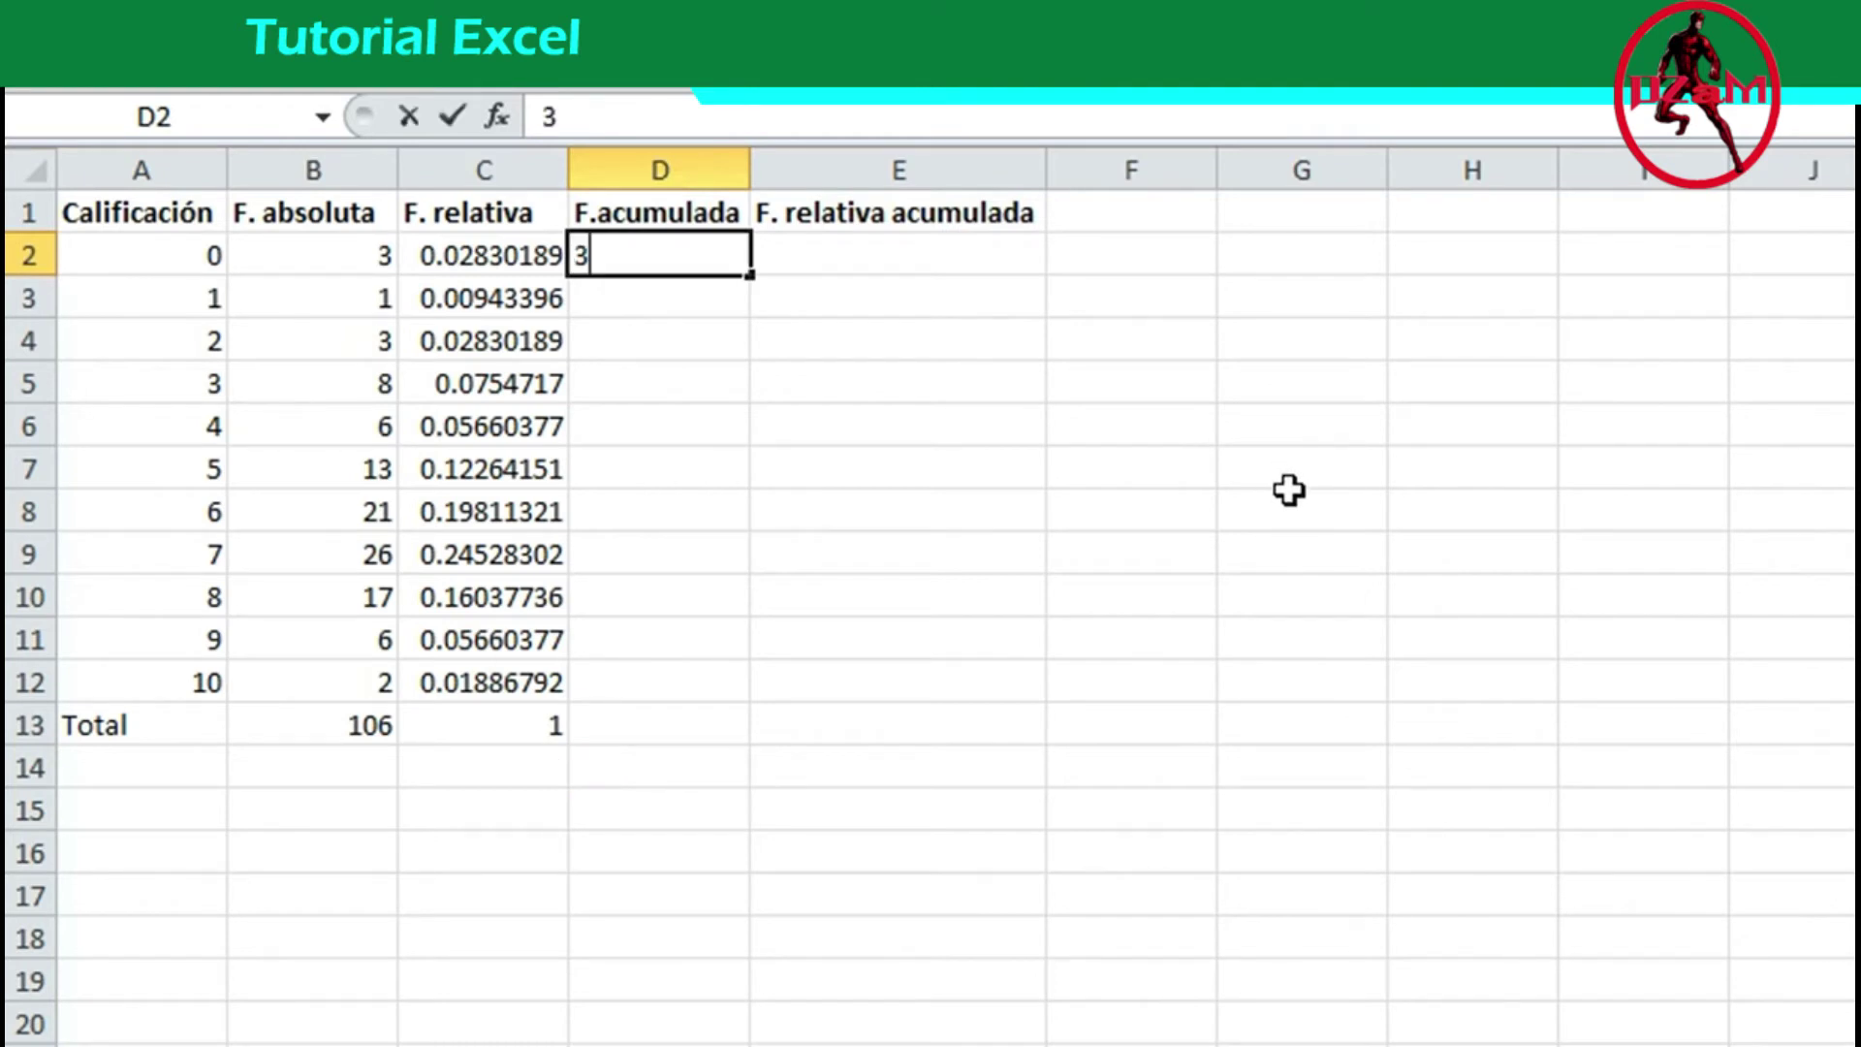
pyautogui.press('Return')
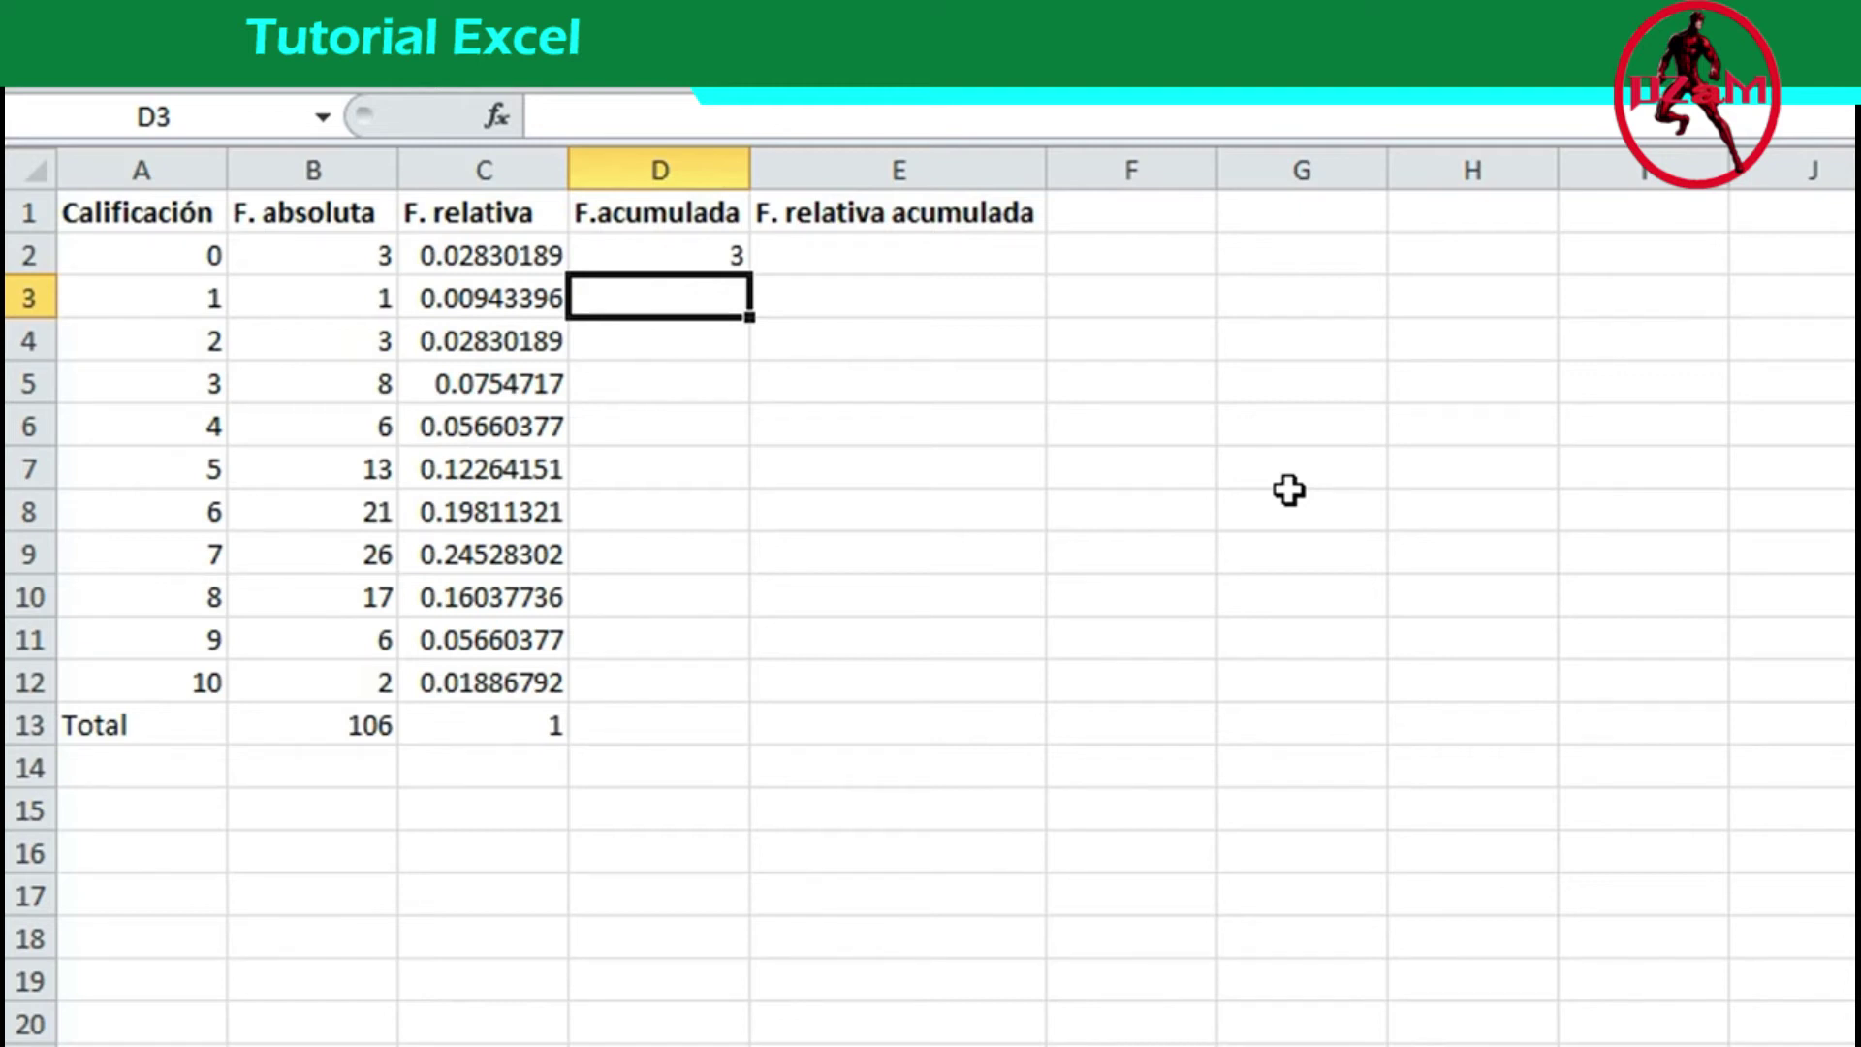
# Compute the second cumulative frequency in D3 with =D2+B3.
pyautogui.write('=')
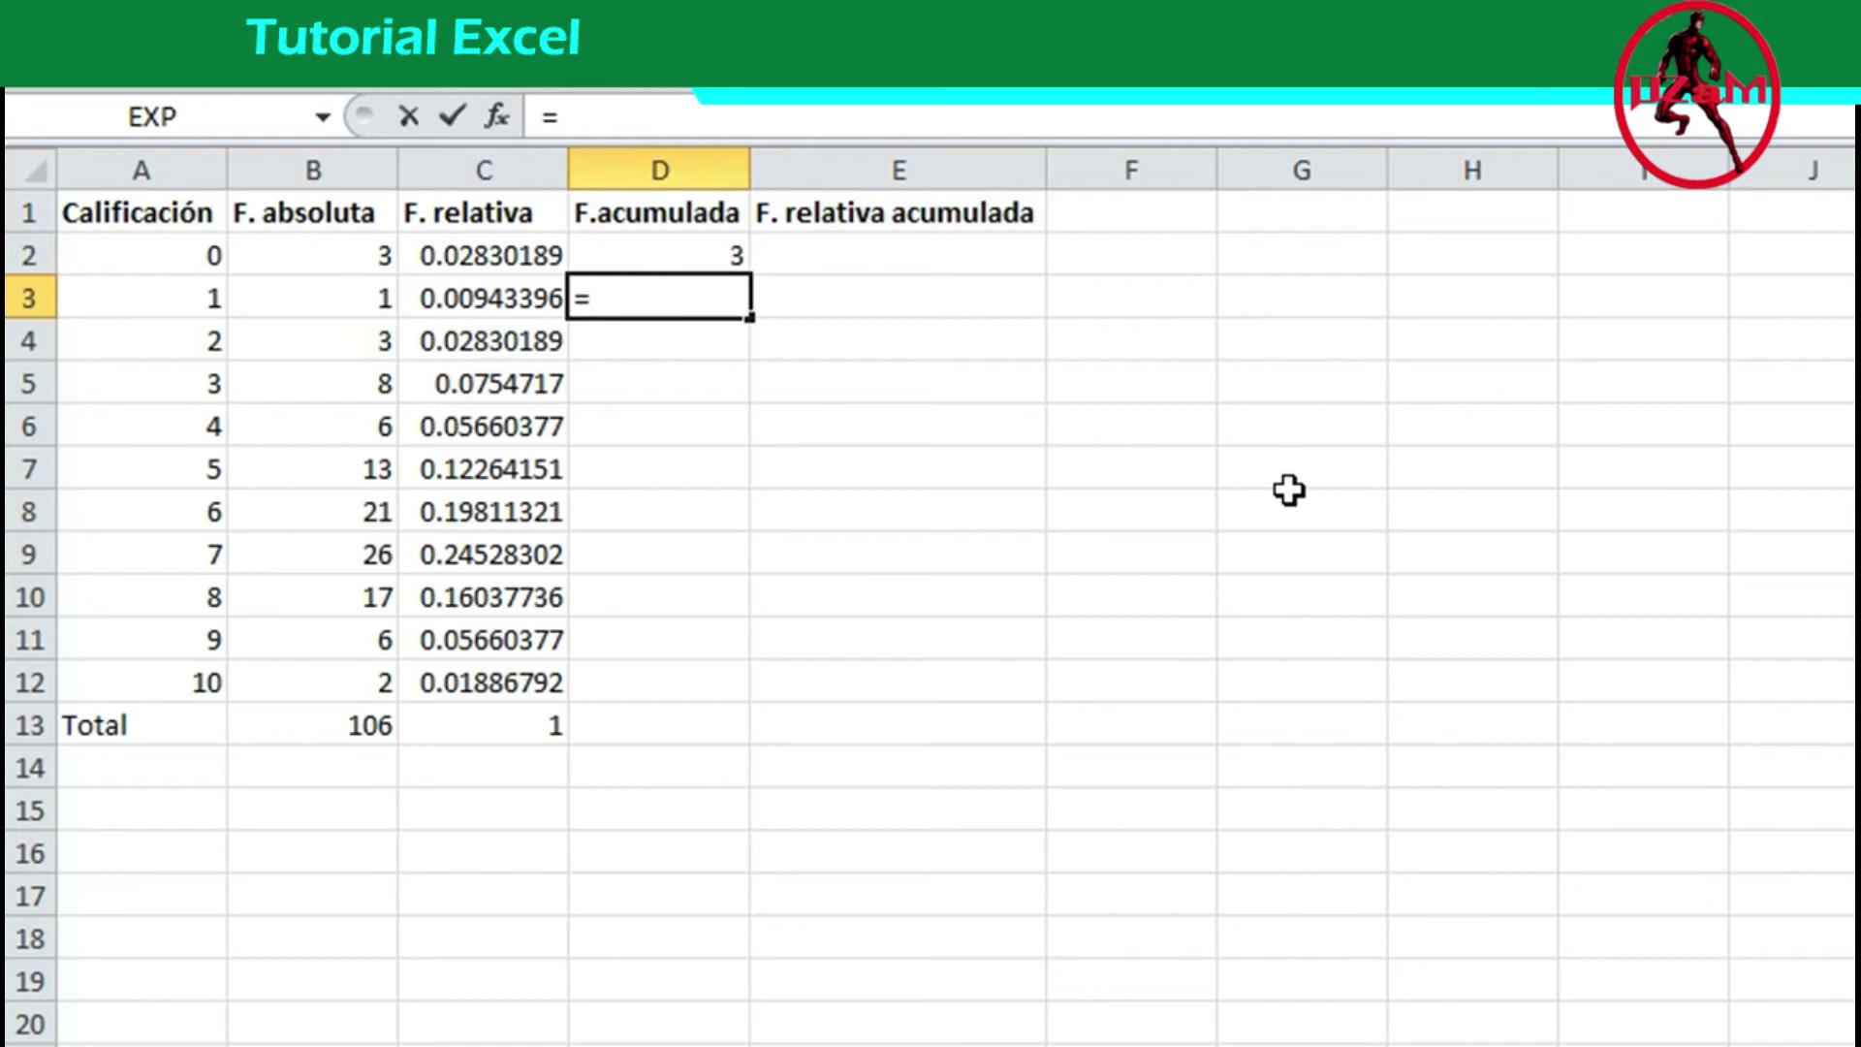
pyautogui.click(696, 251)
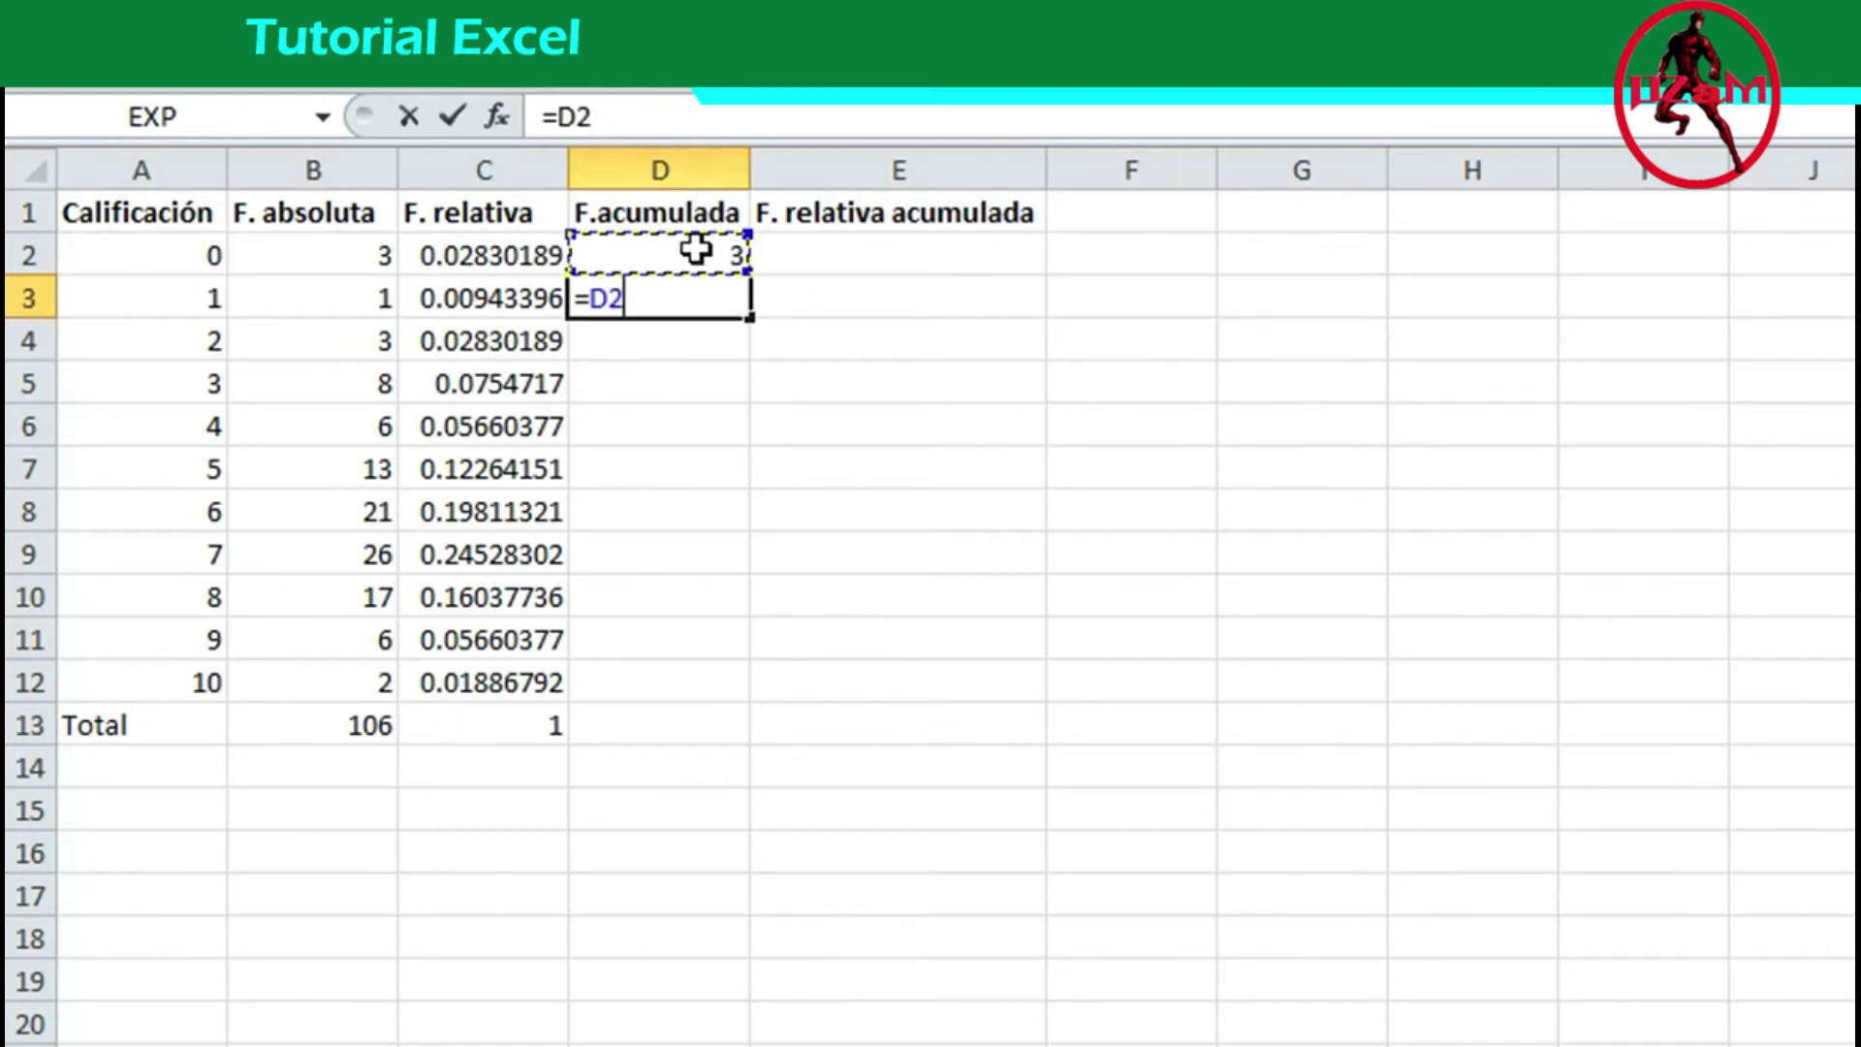
pyautogui.write('+')
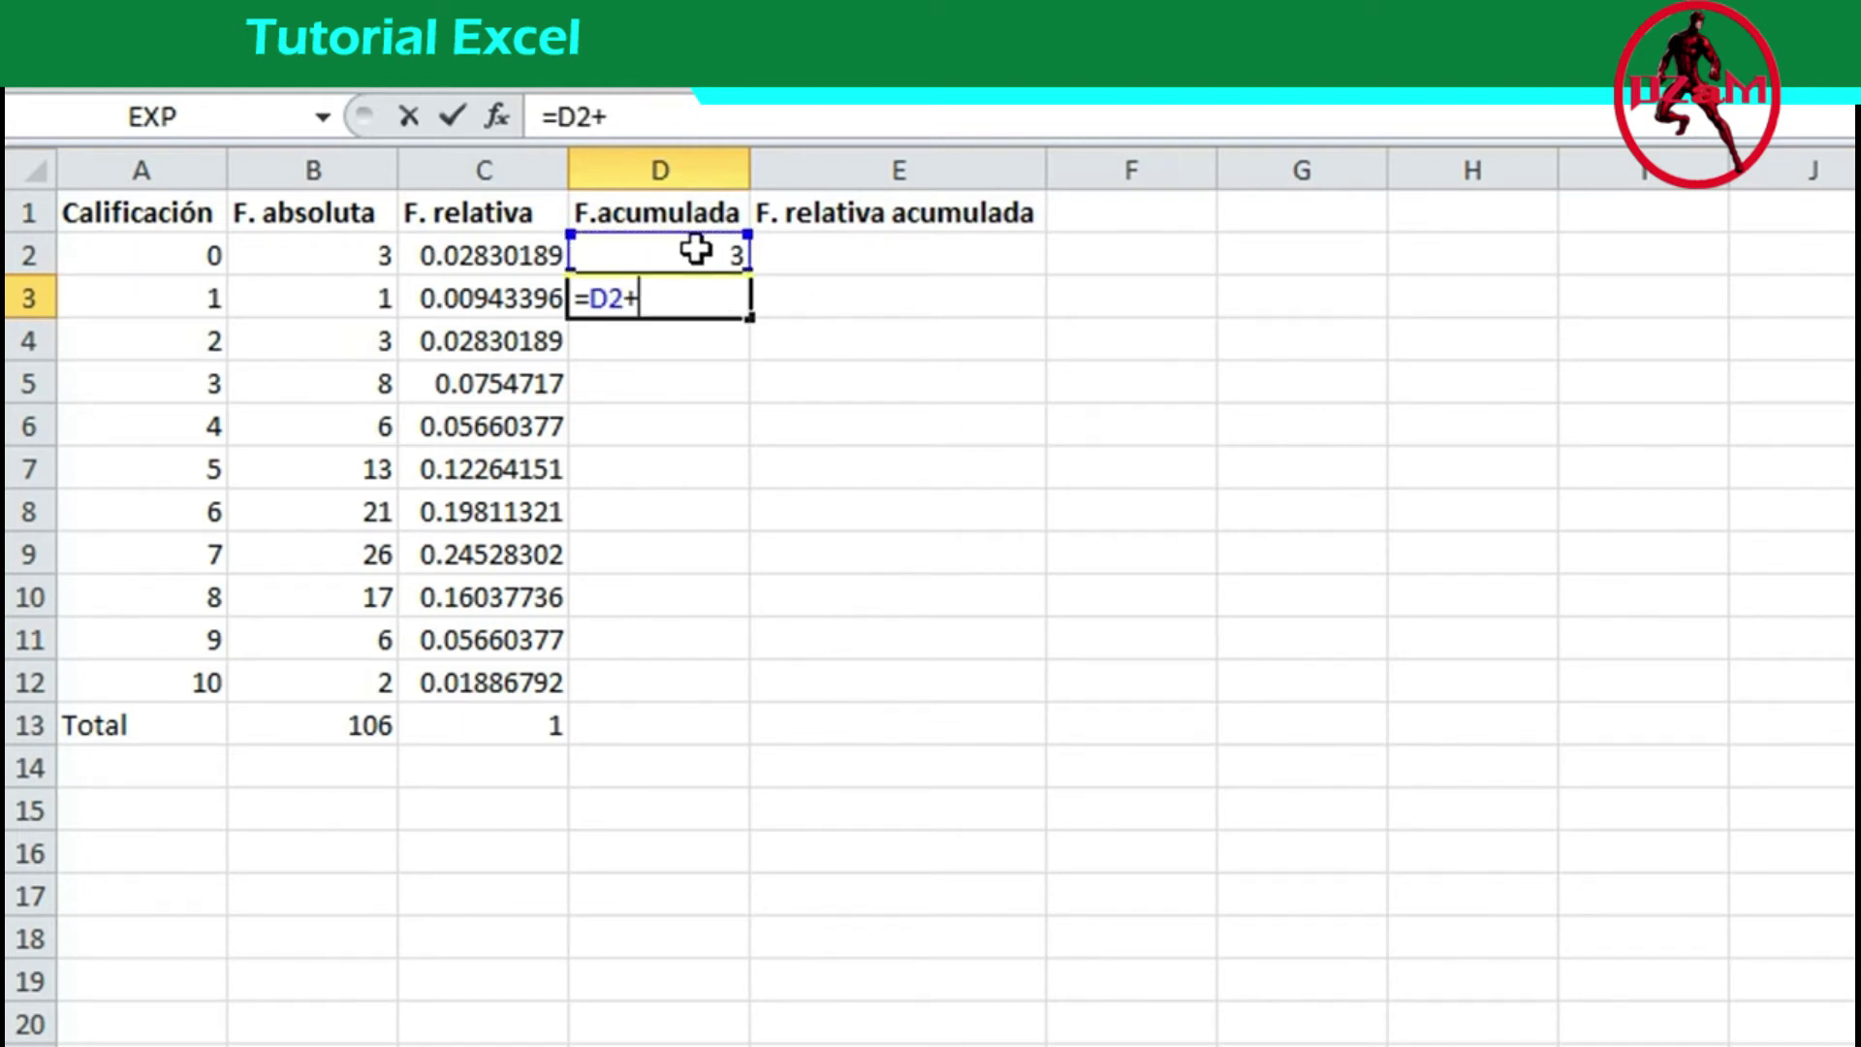
pyautogui.click(358, 298)
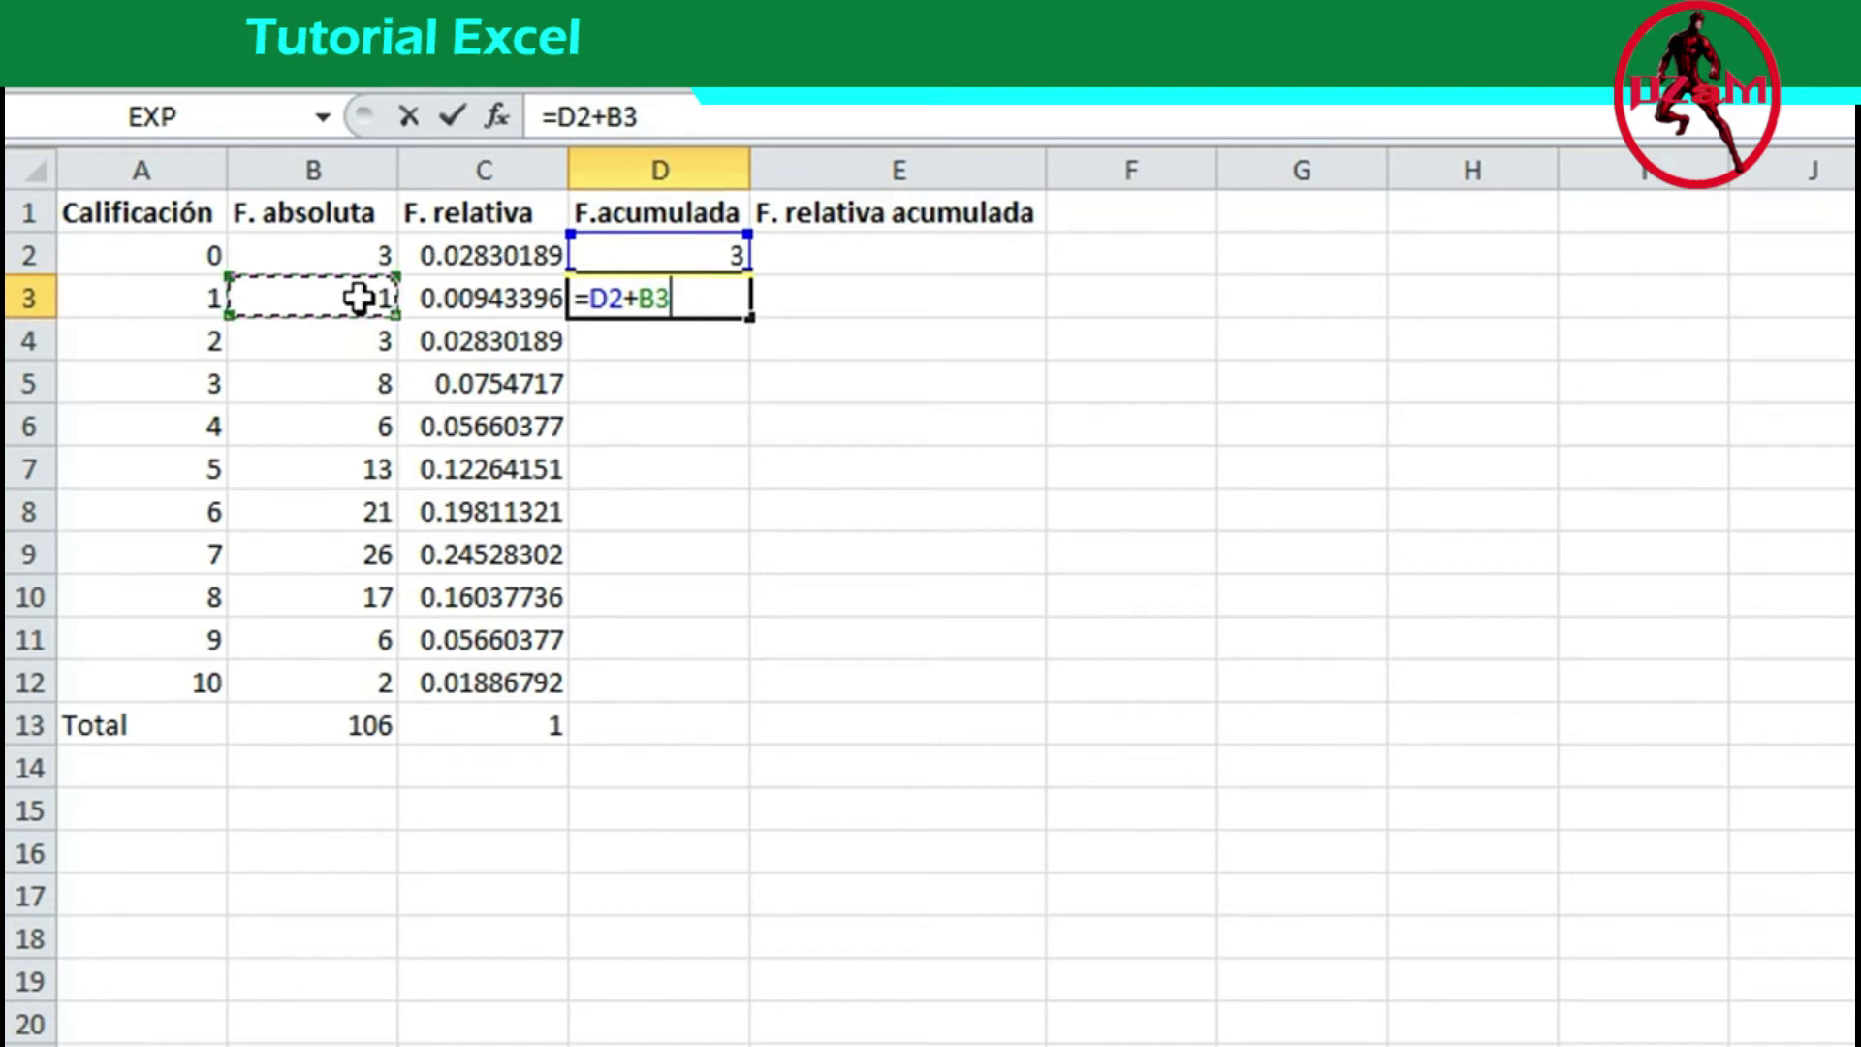
pyautogui.press('Return')
# Fill the cumulative frequency formula from D3 down through D12 and compare the last value with the total in B13.
pyautogui.click(677, 294)
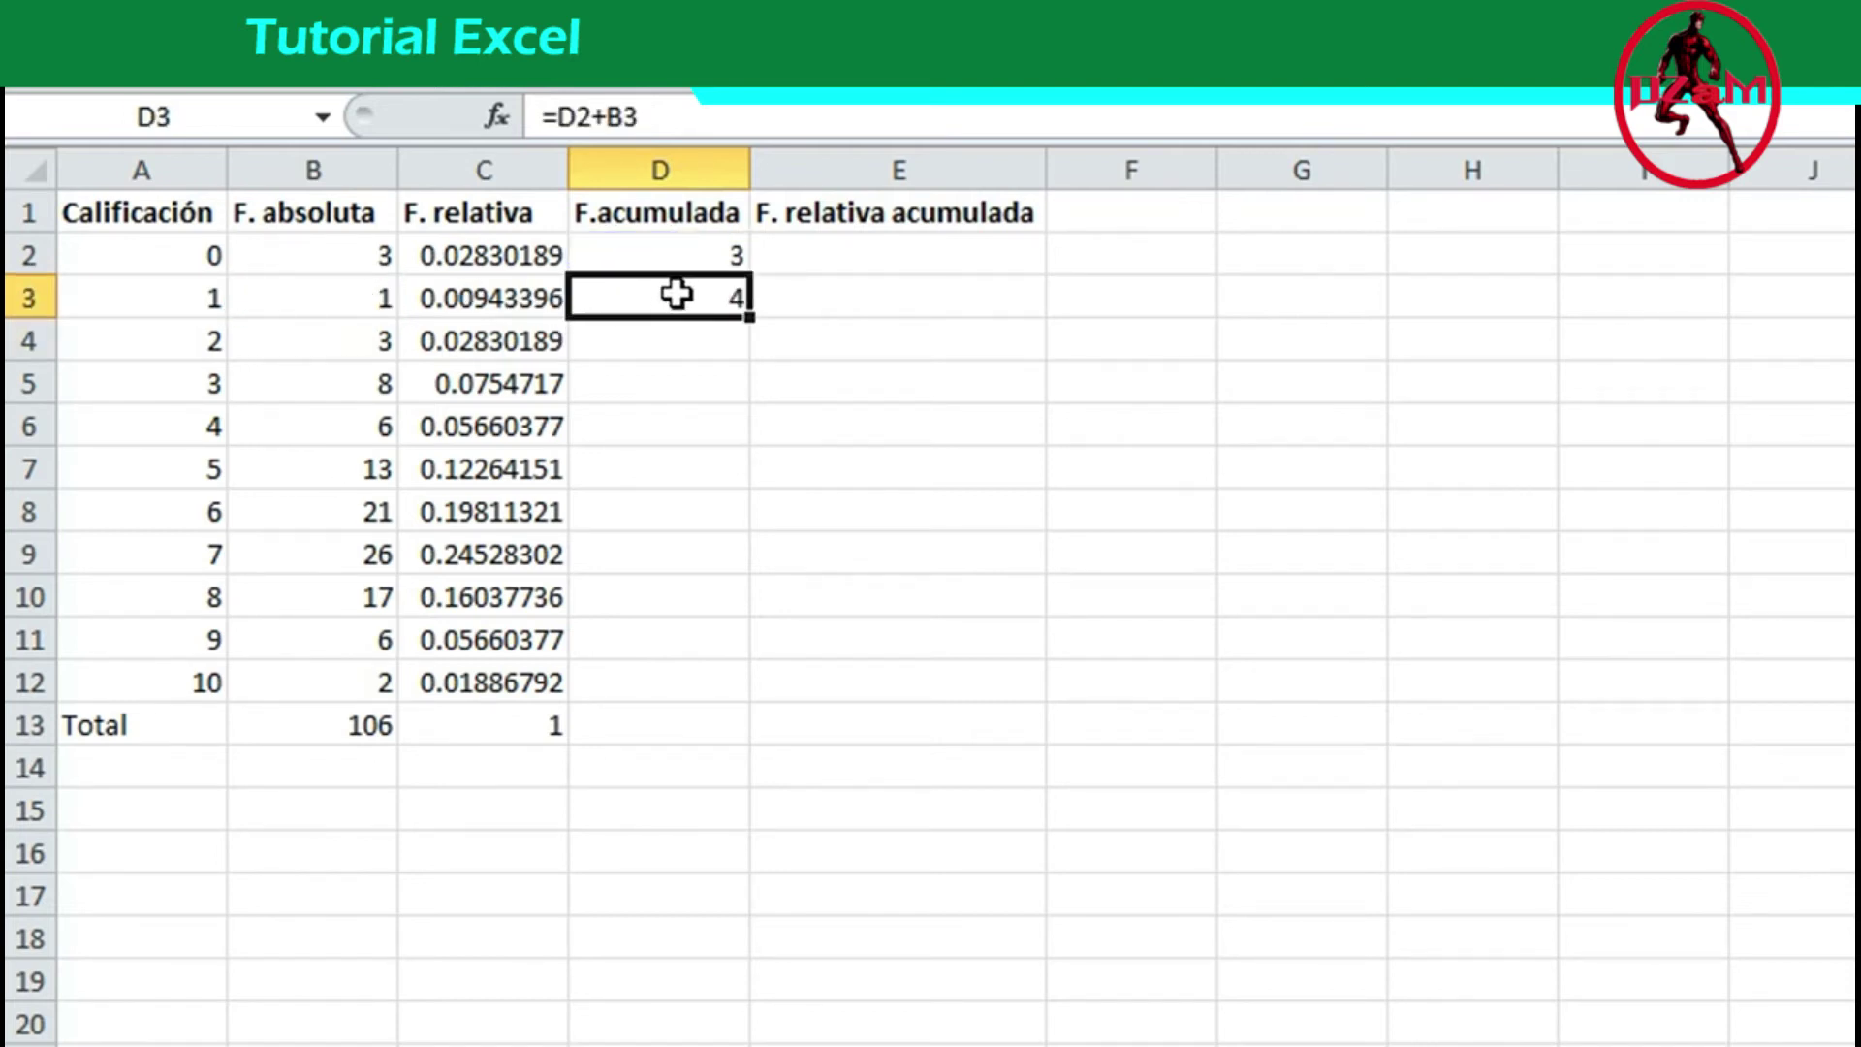
pyautogui.moveTo(750, 316); pyautogui.dragTo(698, 690)
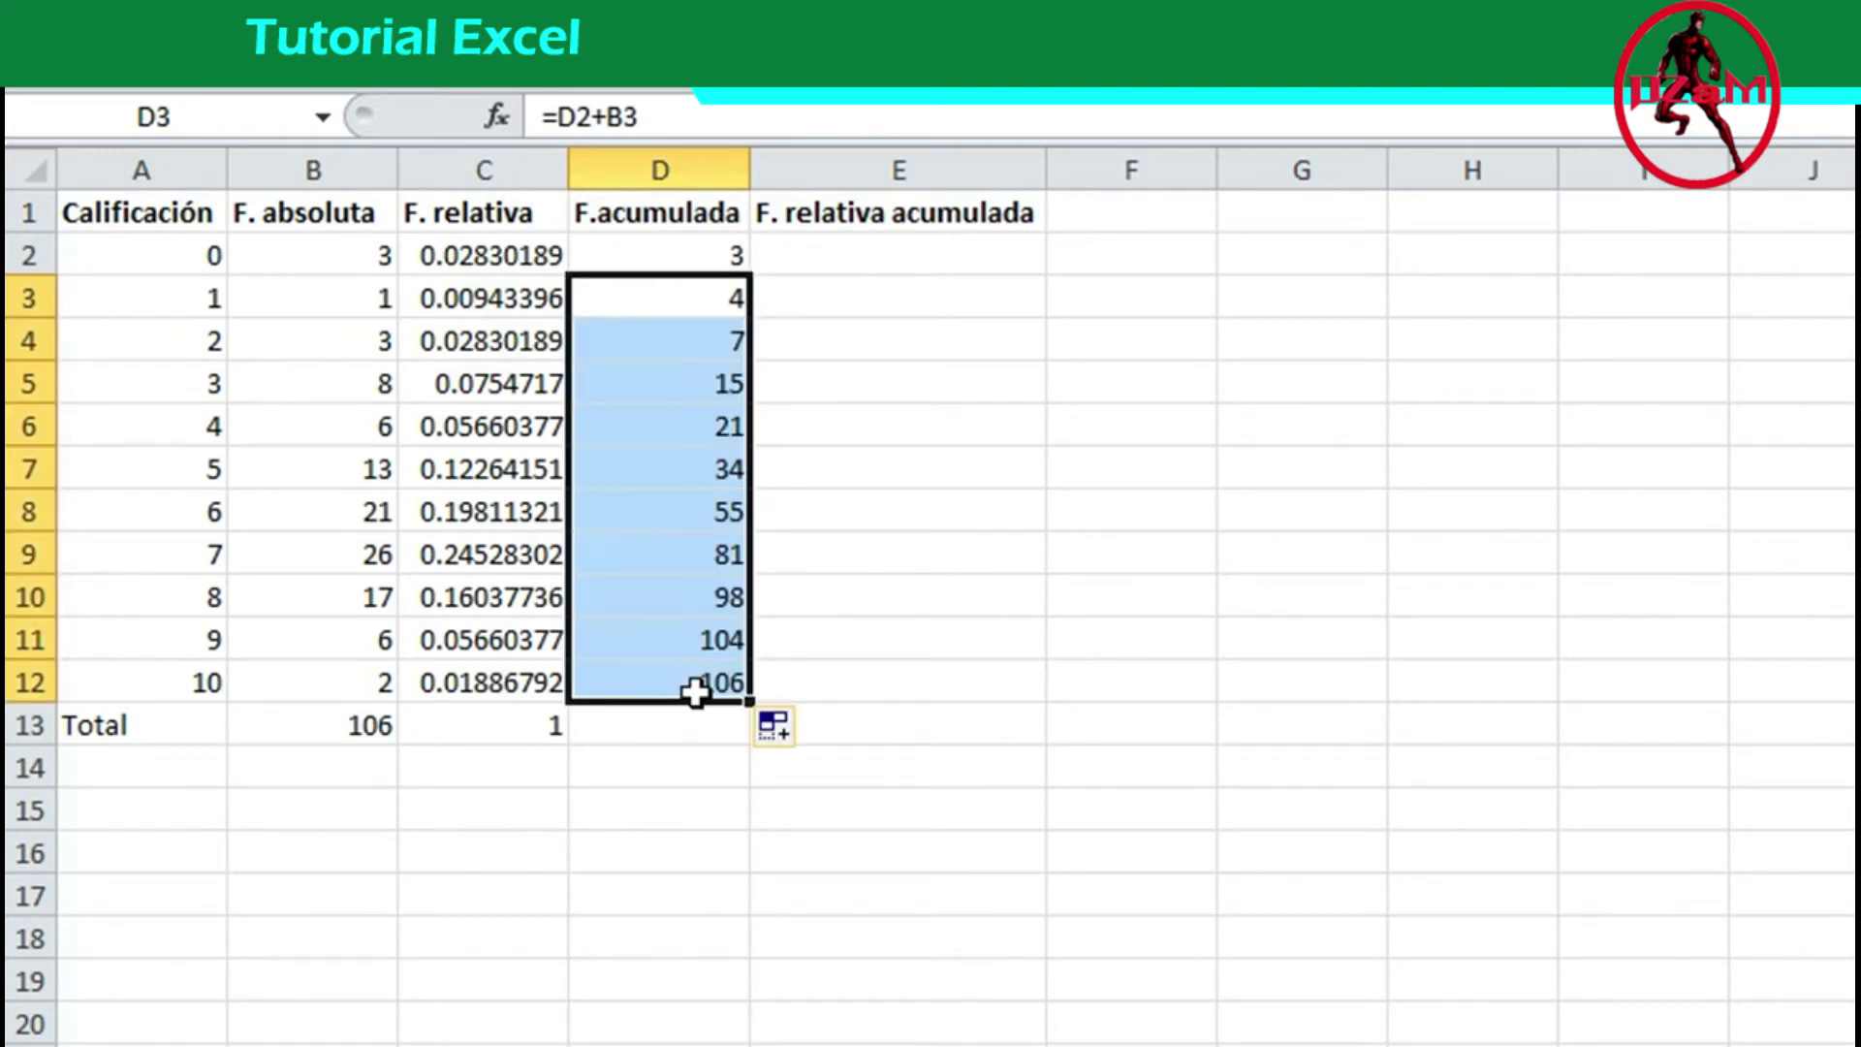
pyautogui.click(757, 861)
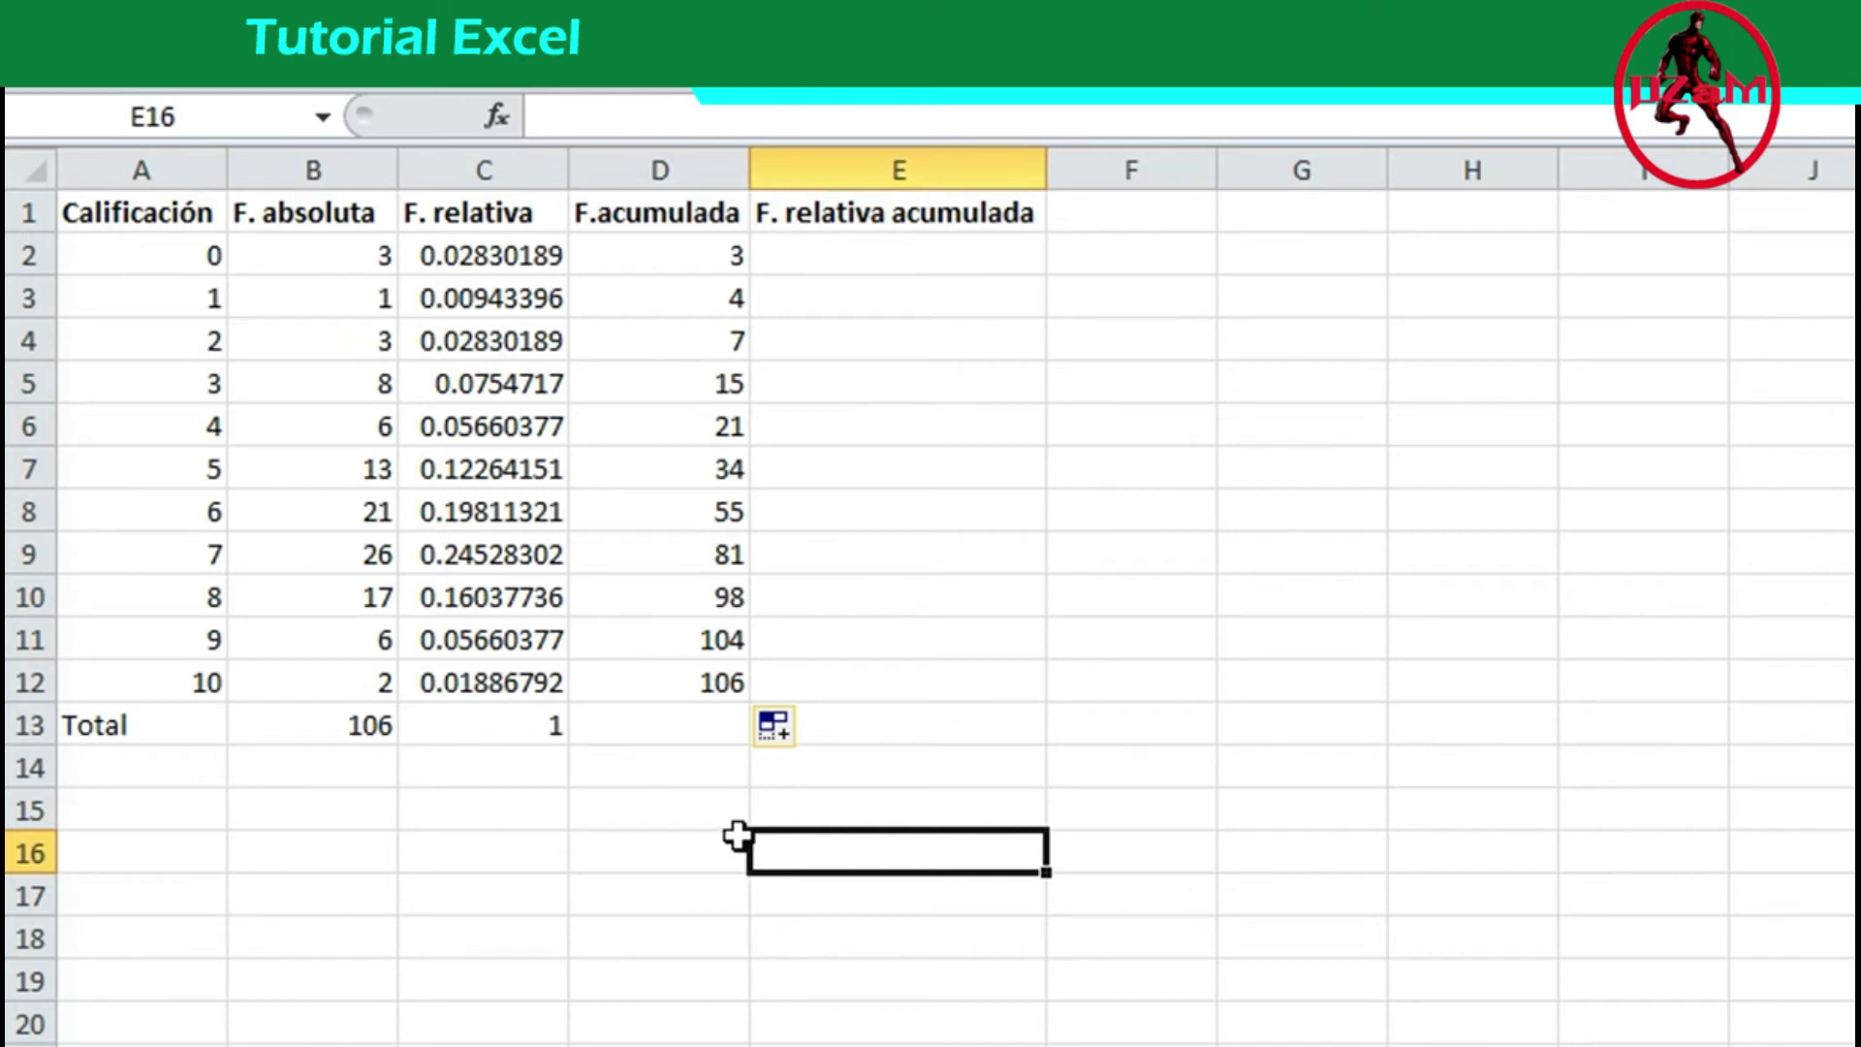
pyautogui.click(683, 686)
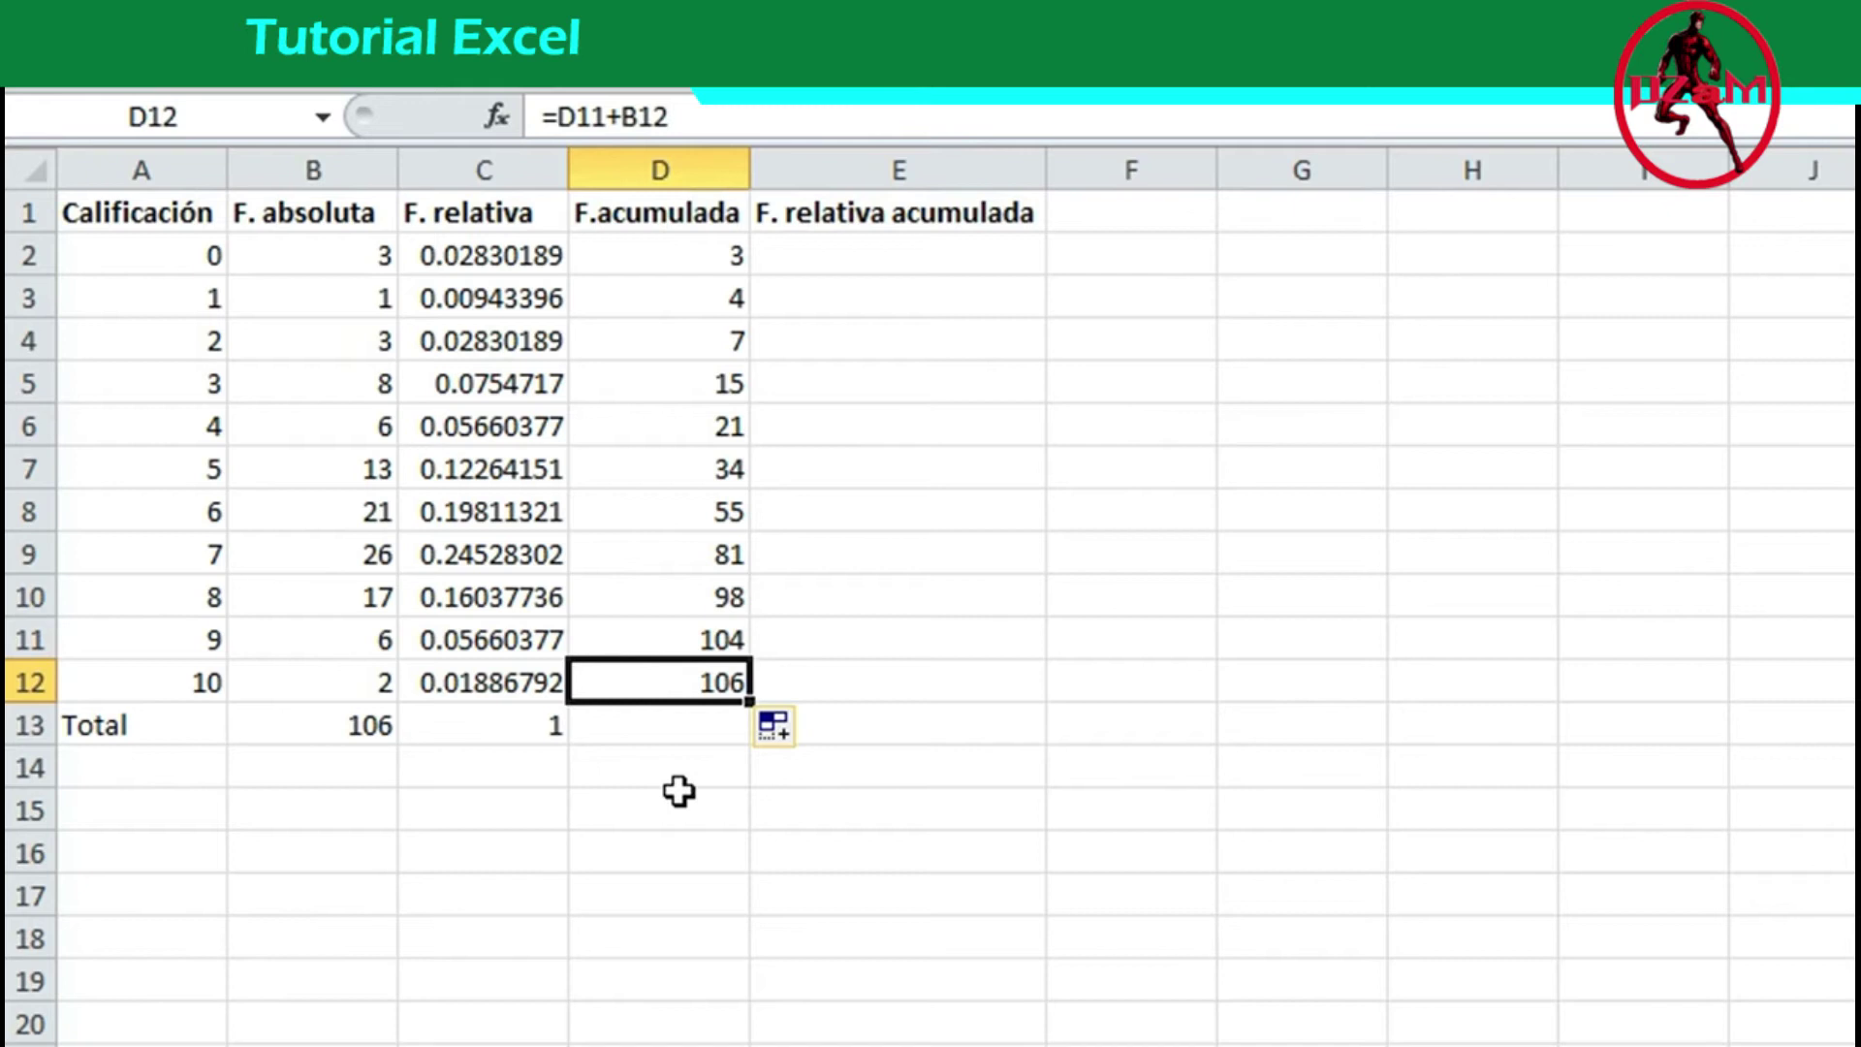
pyautogui.click(344, 726)
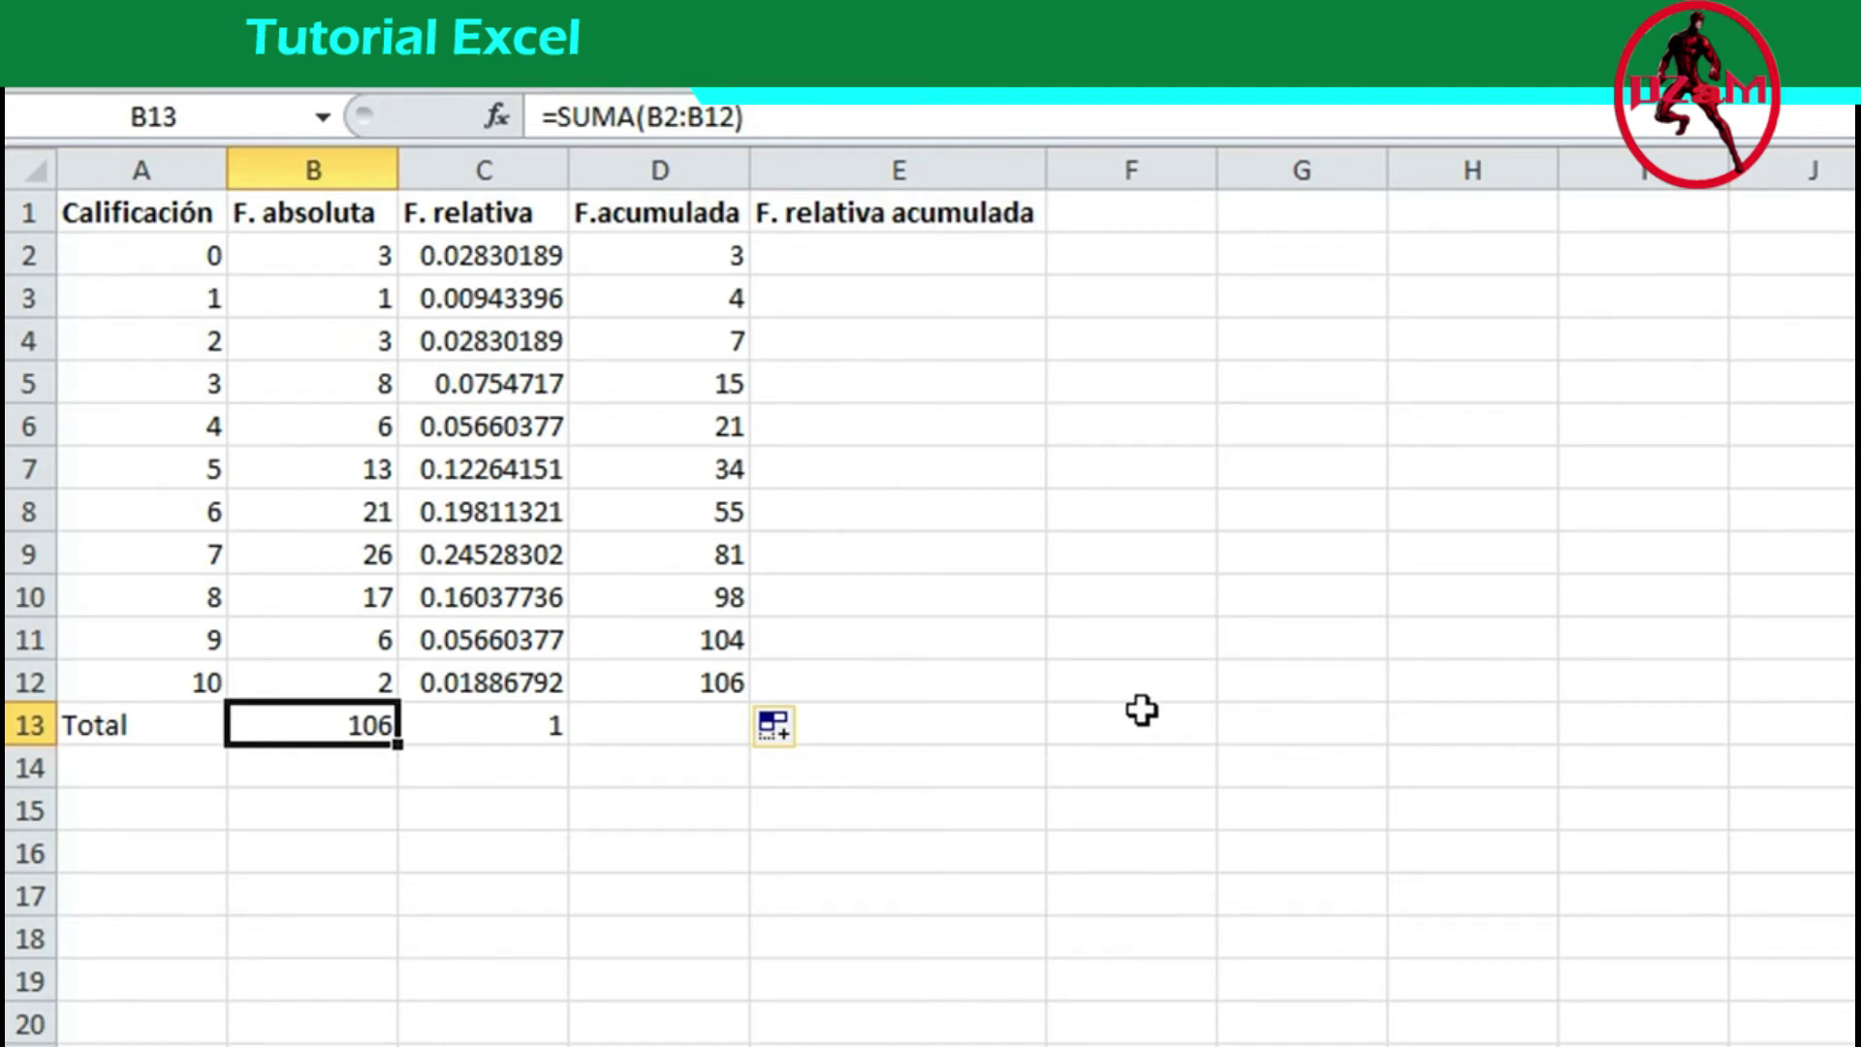
# Compute the first cumulative relative frequency in E2 with =D2/B13.
pyautogui.click(992, 255)
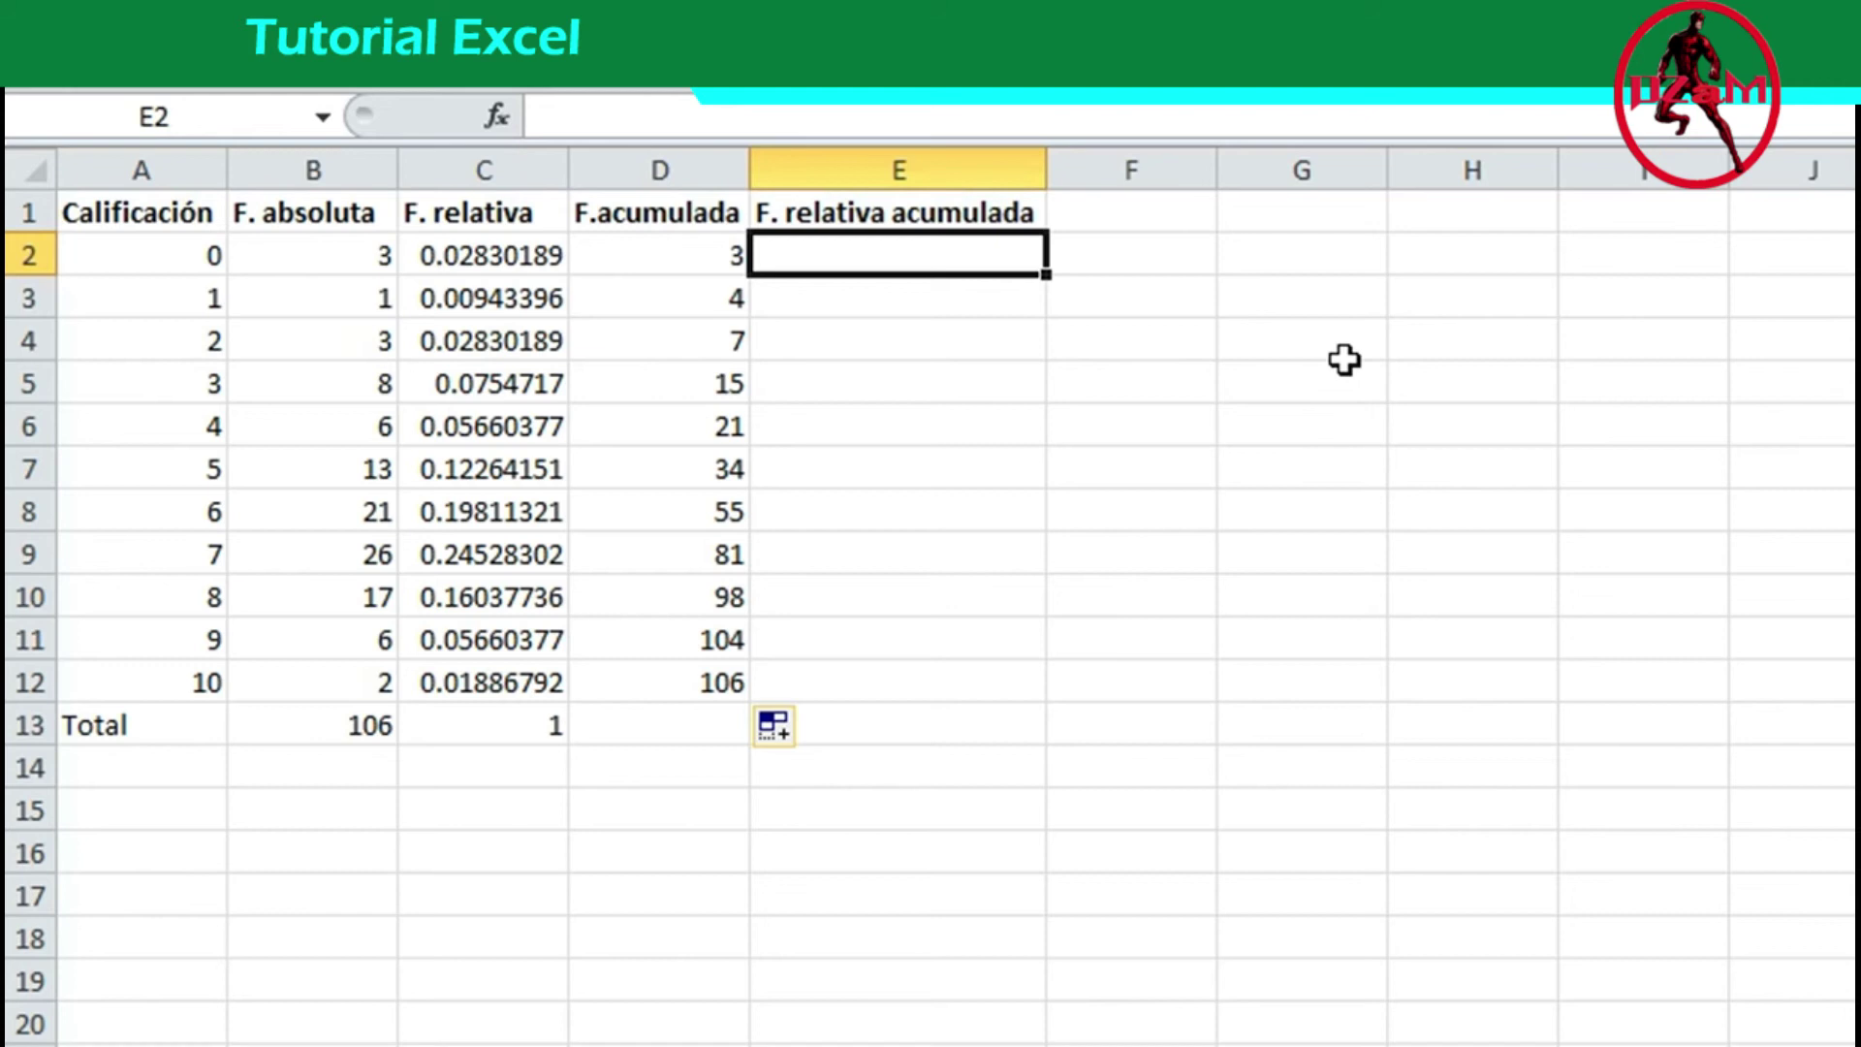
pyautogui.write('=')
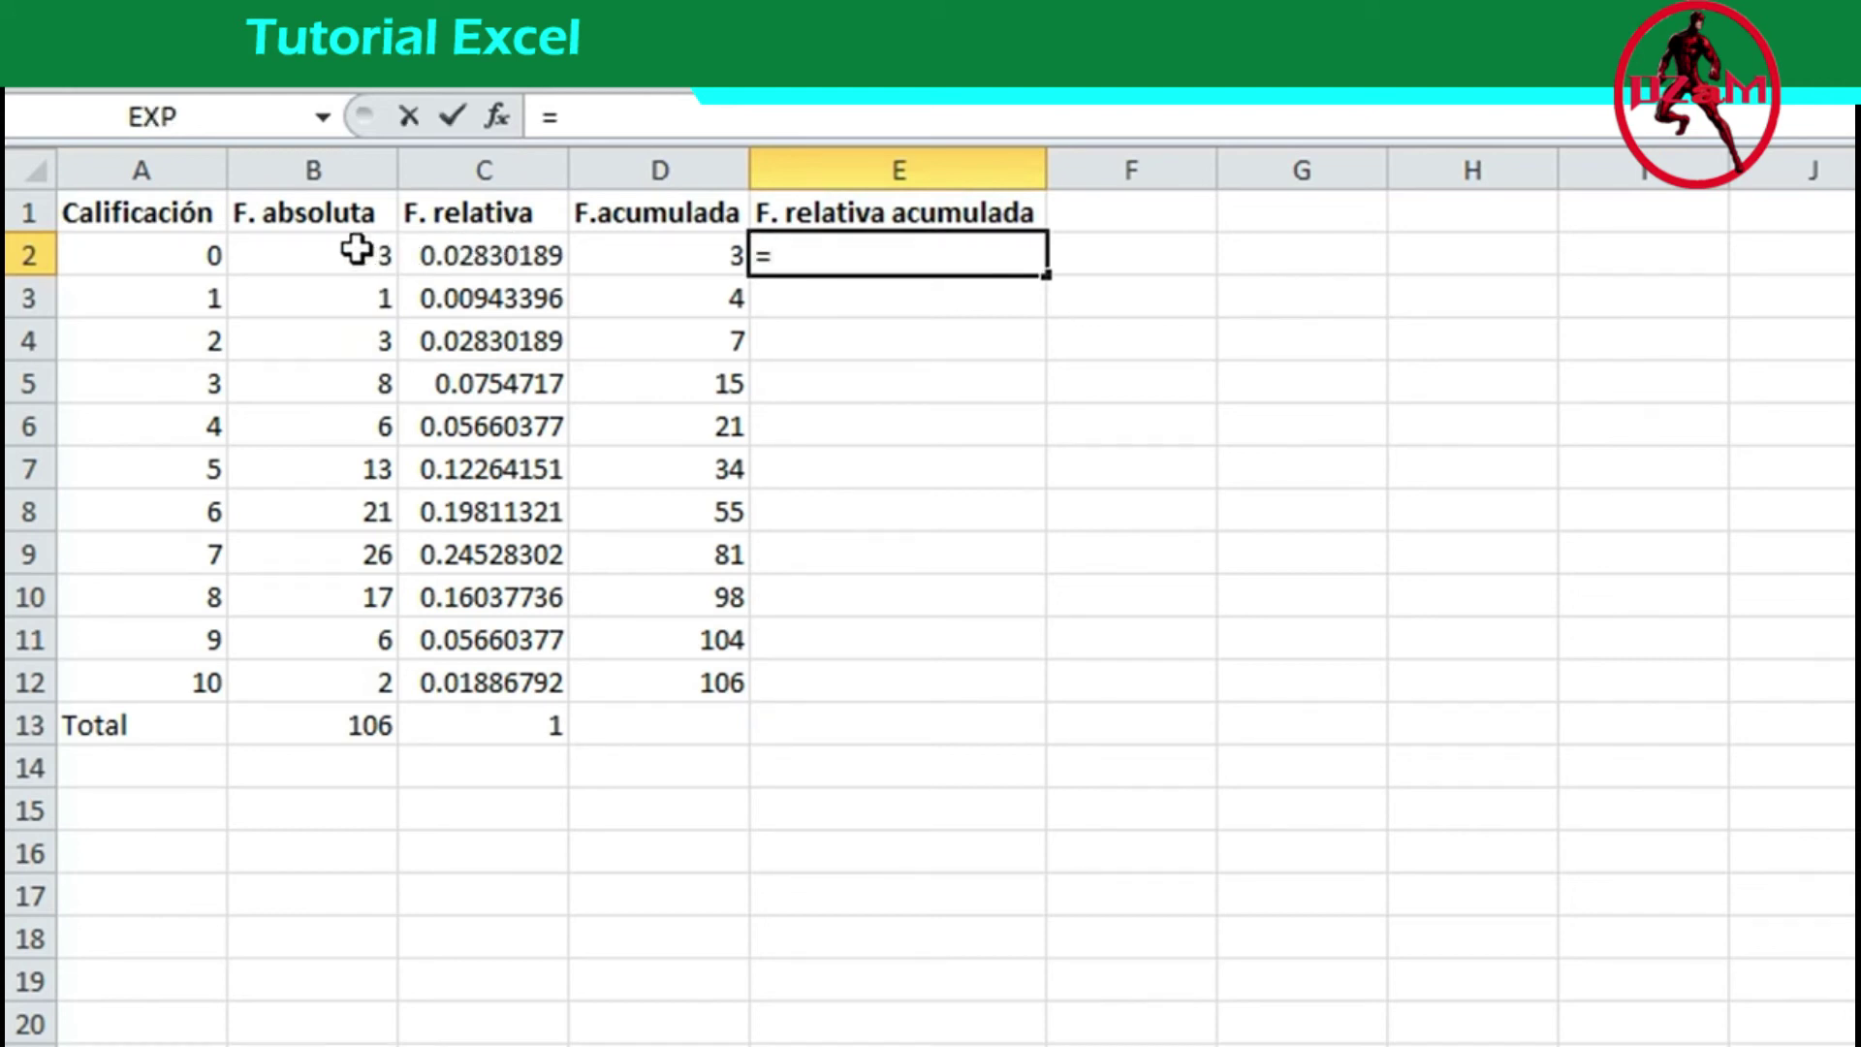
pyautogui.click(630, 262)
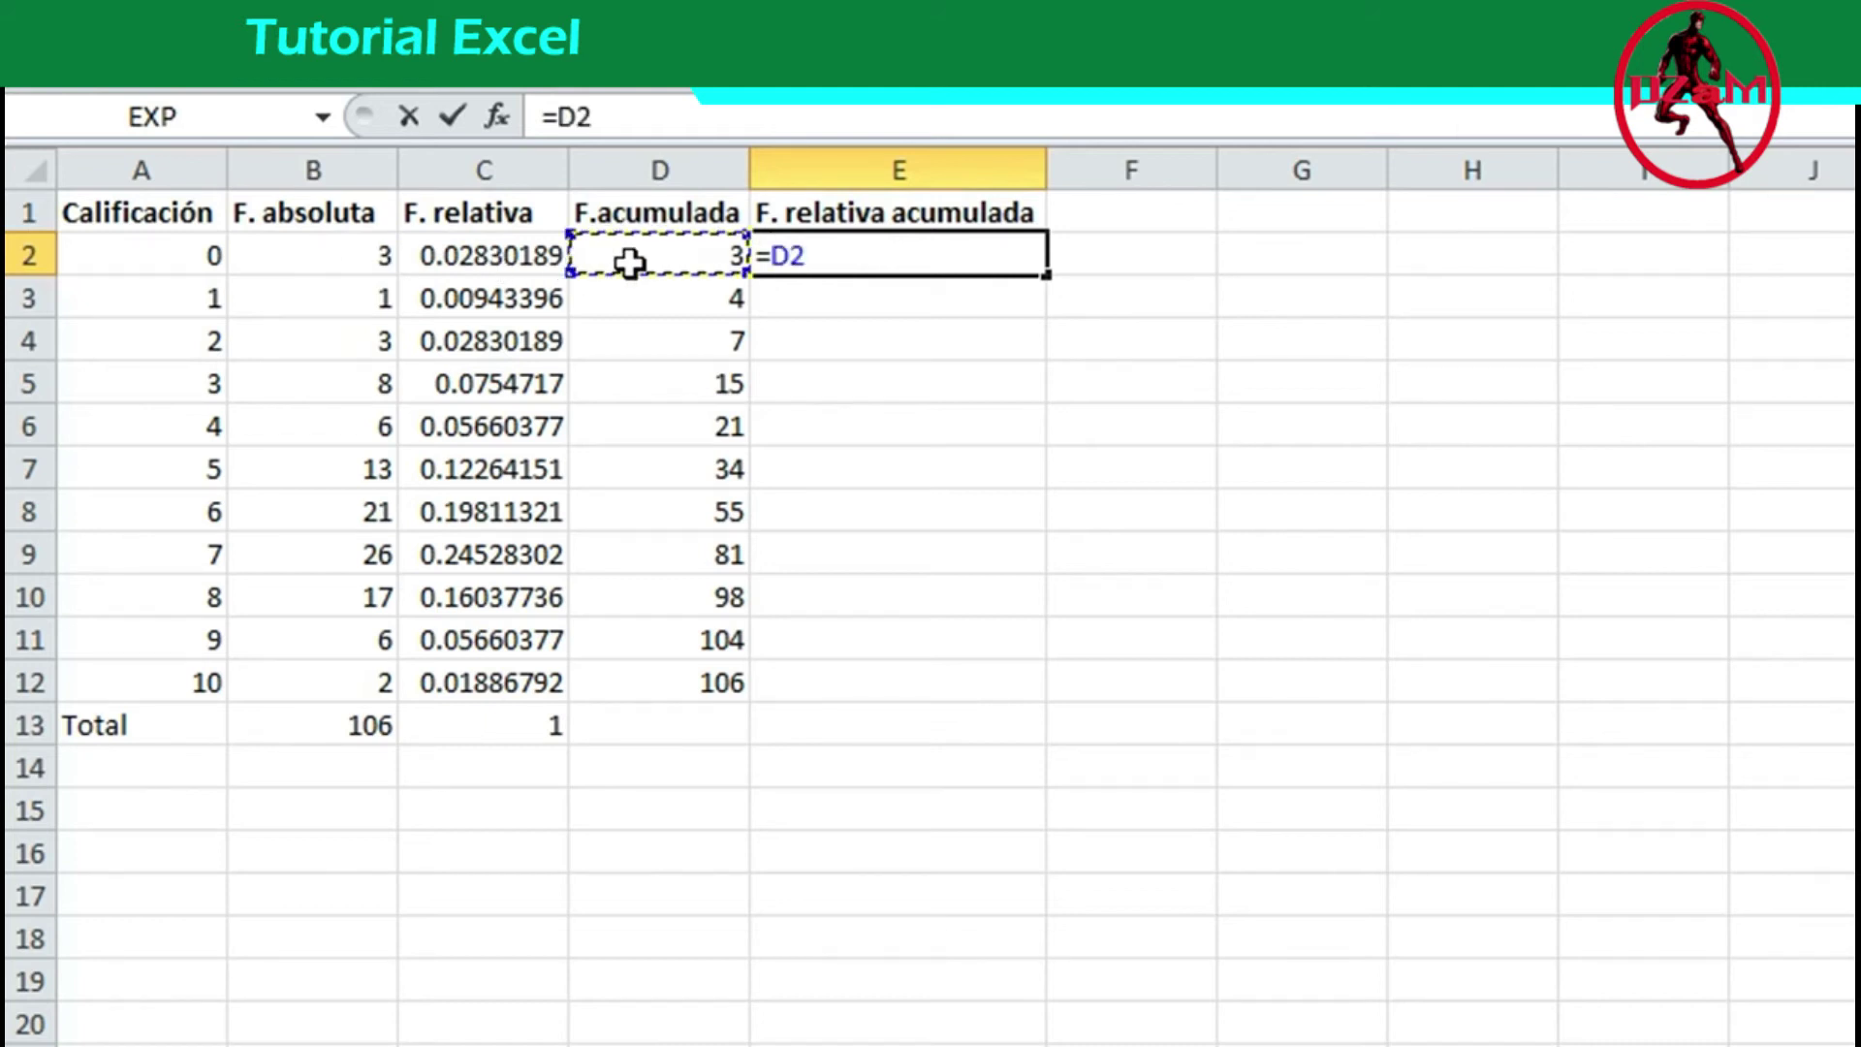
pyautogui.write('/')
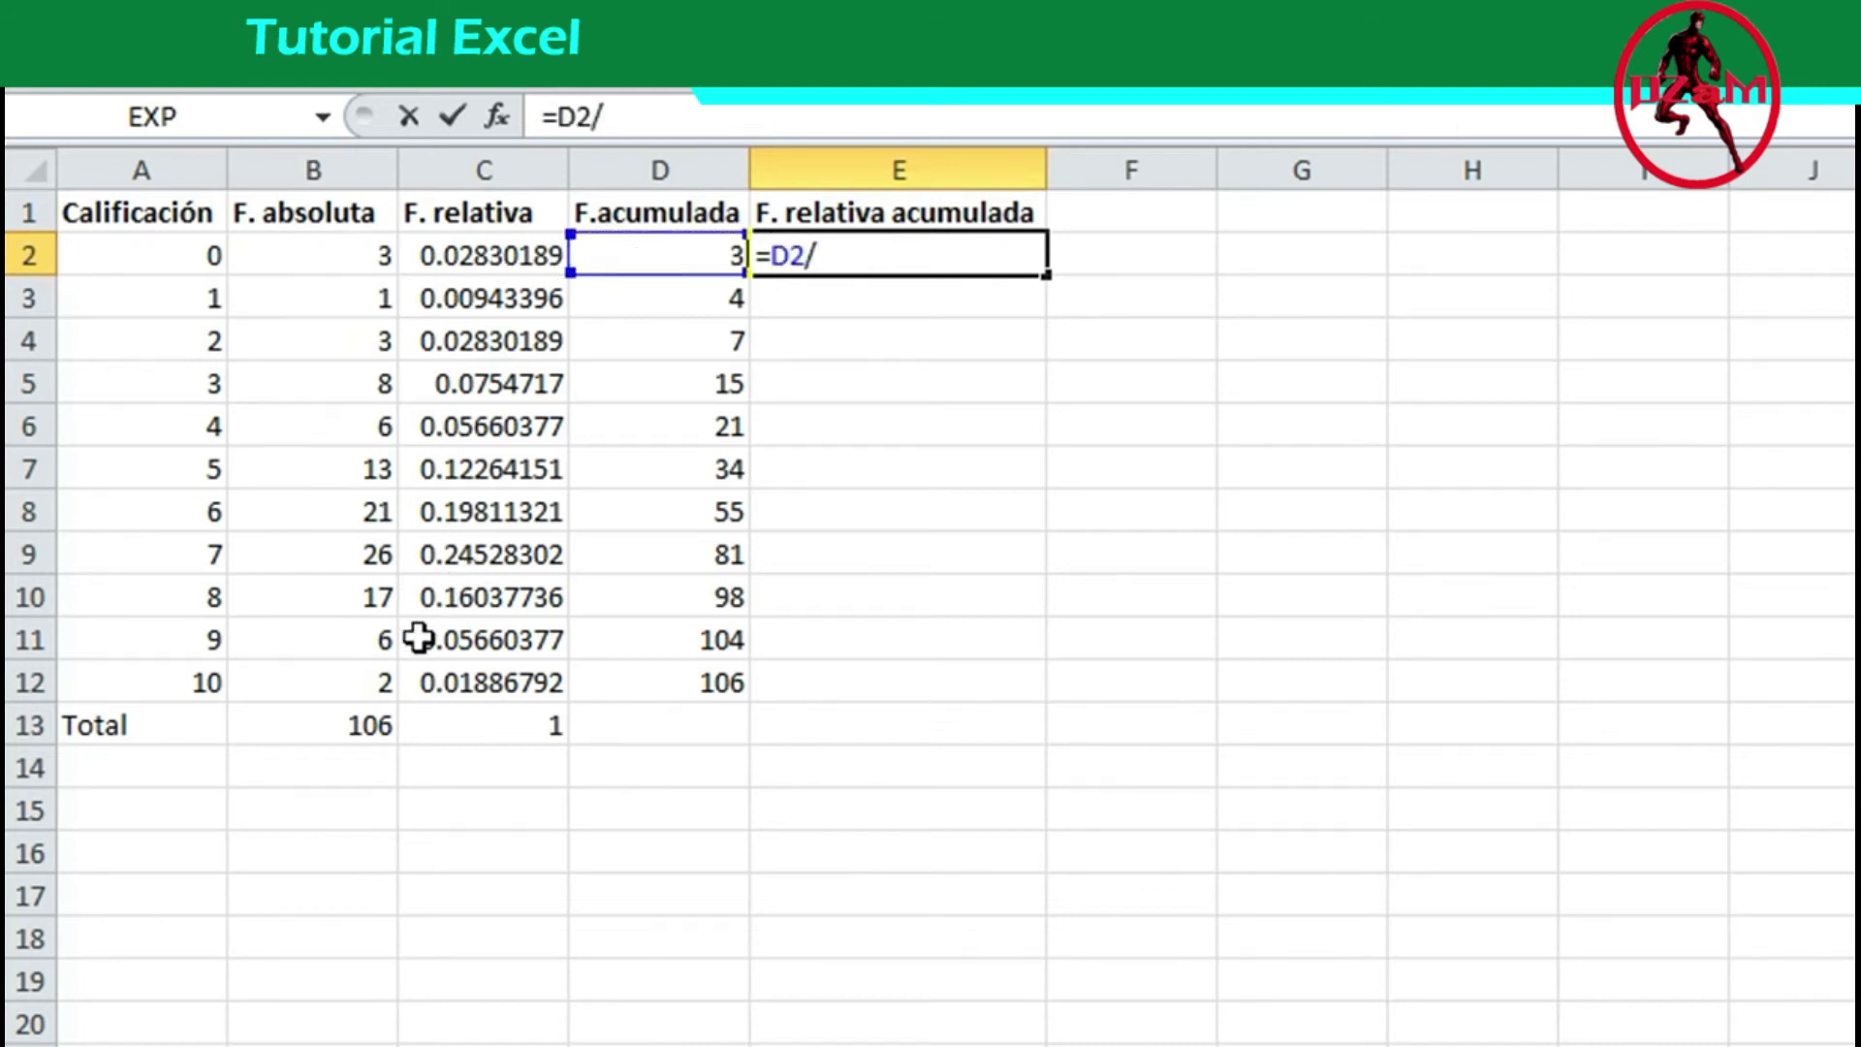
pyautogui.click(352, 727)
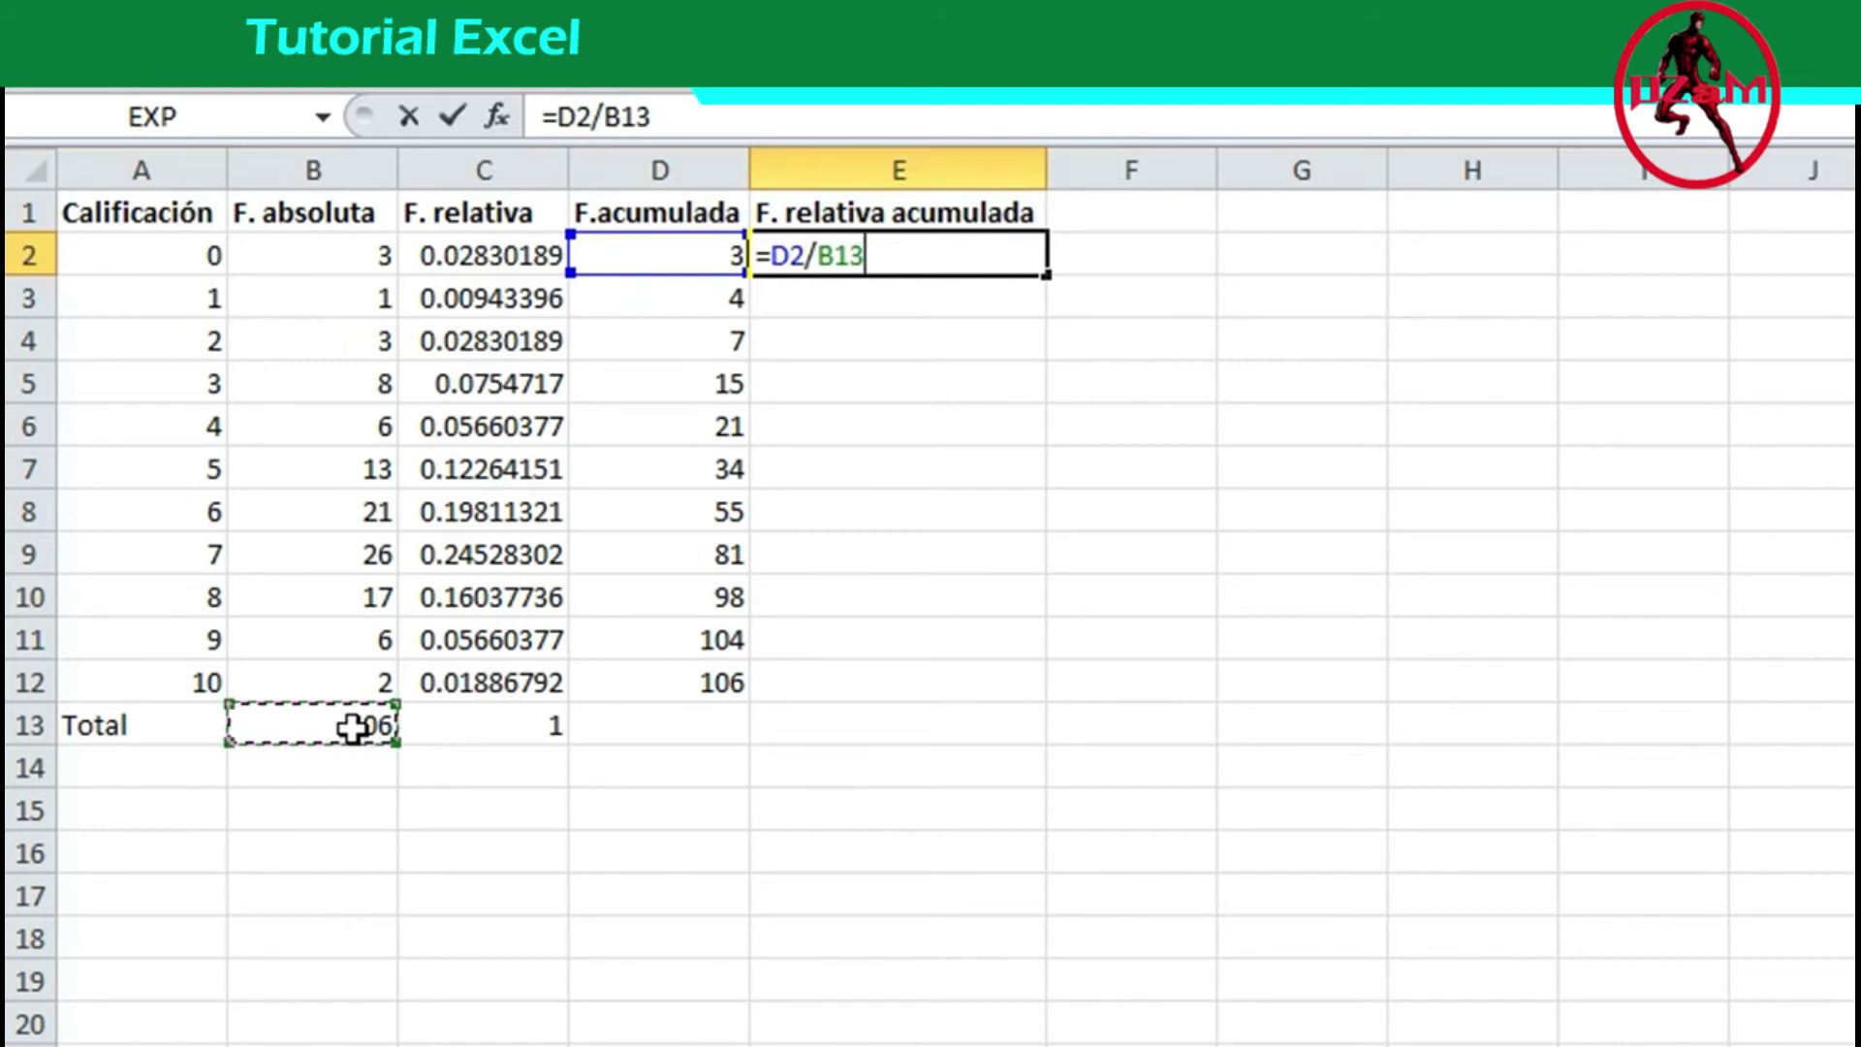
pyautogui.press('Return')
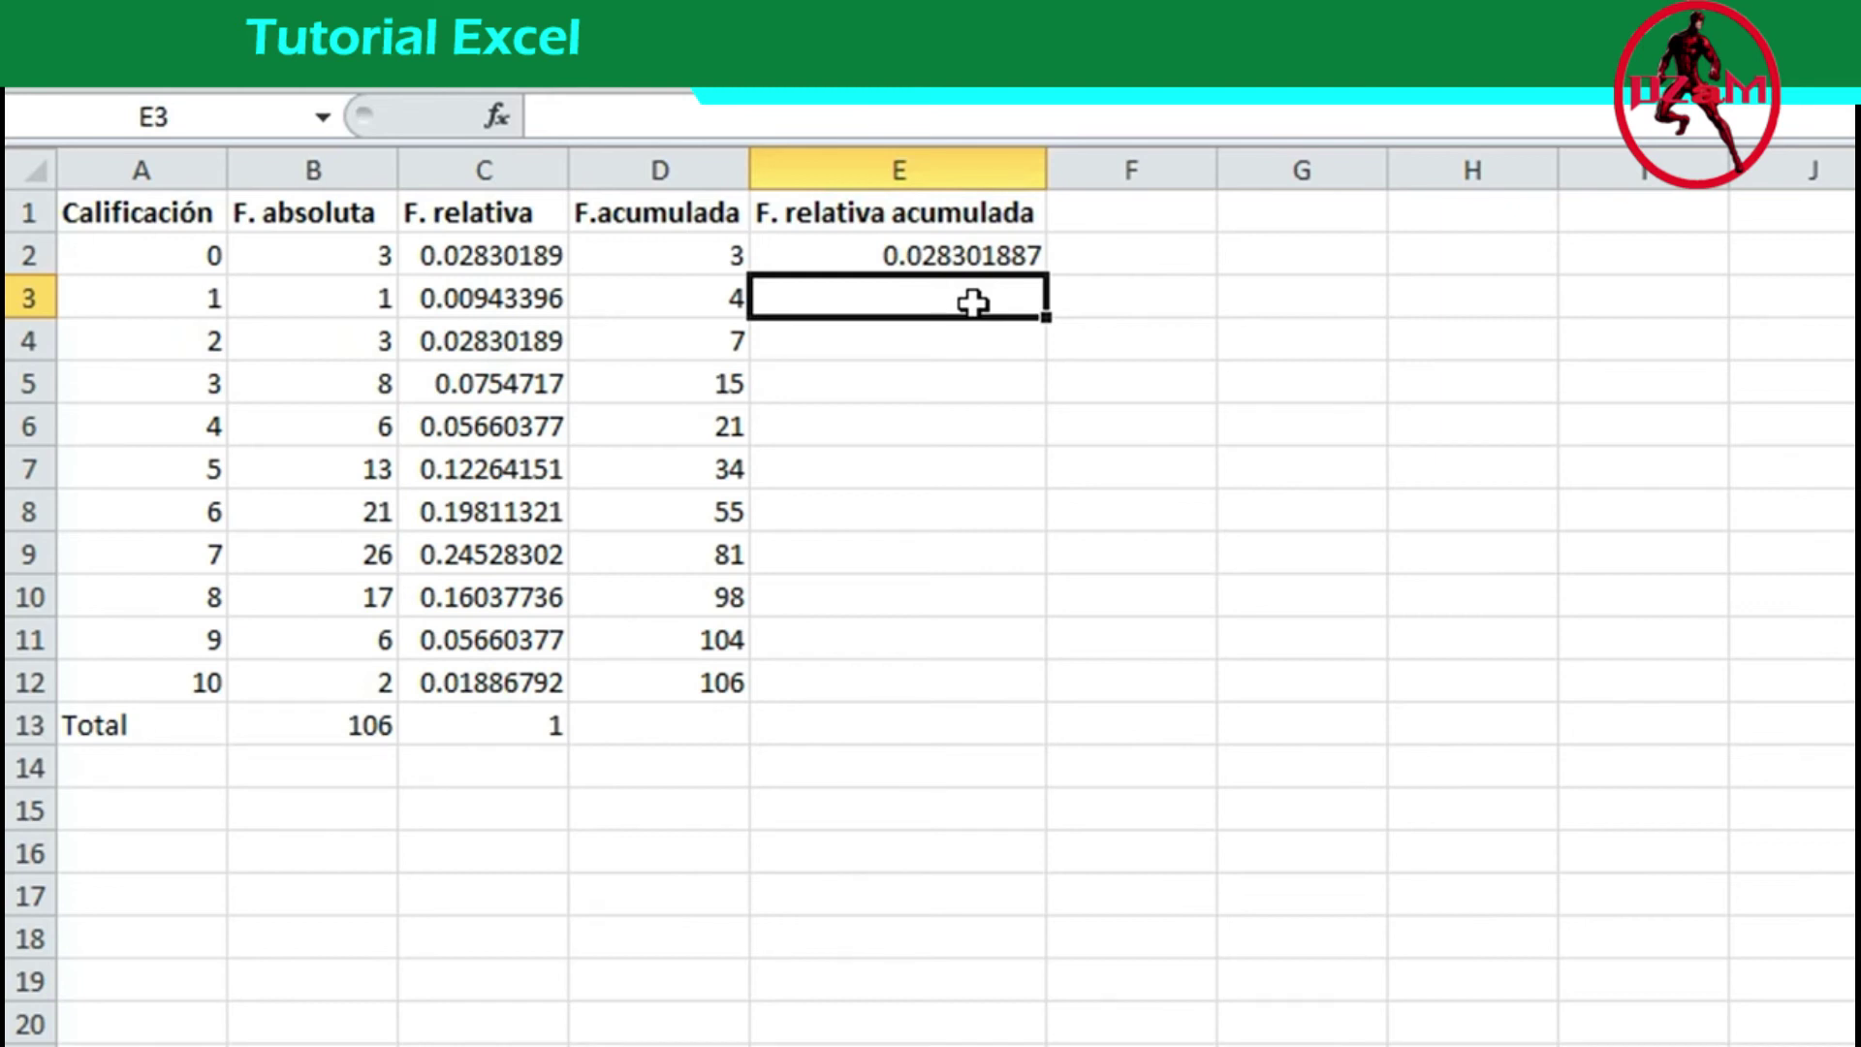
# Compute the second cumulative relative frequency in E3 with =E2+C3.
pyautogui.write('=')
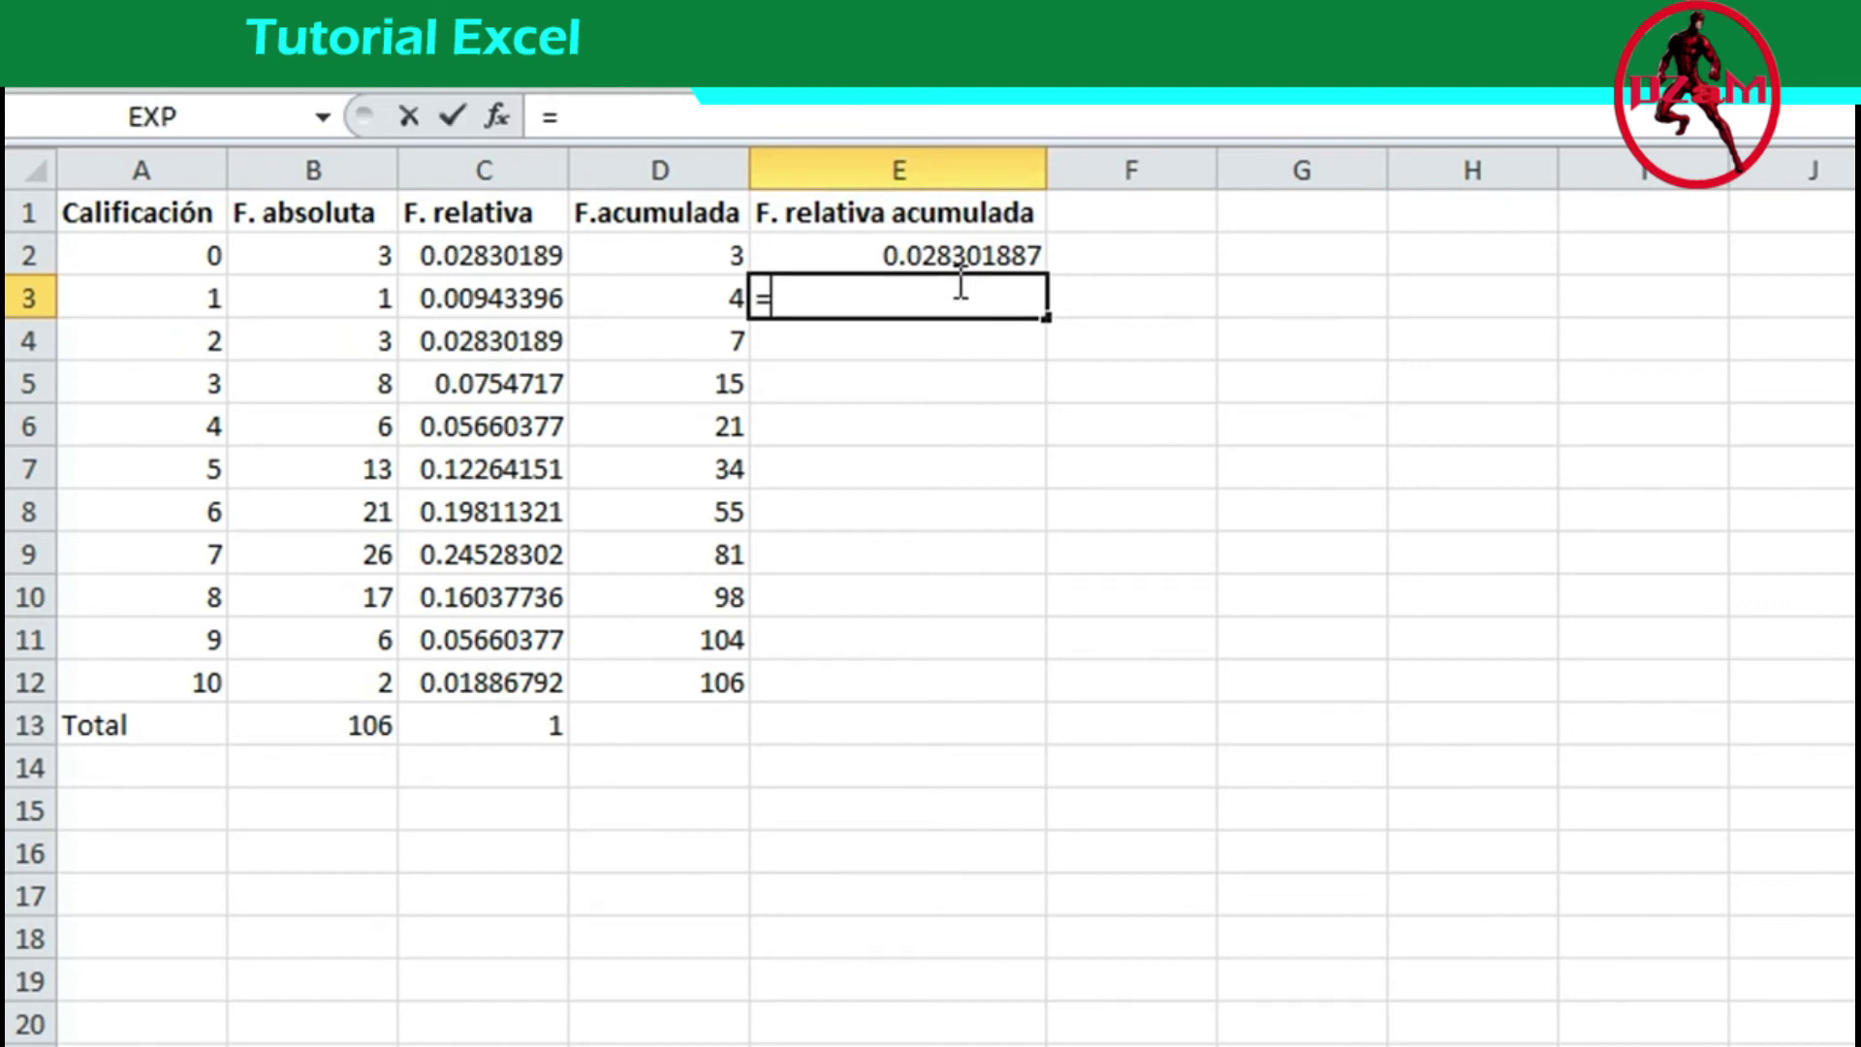
pyautogui.click(938, 250)
pyautogui.write('+')
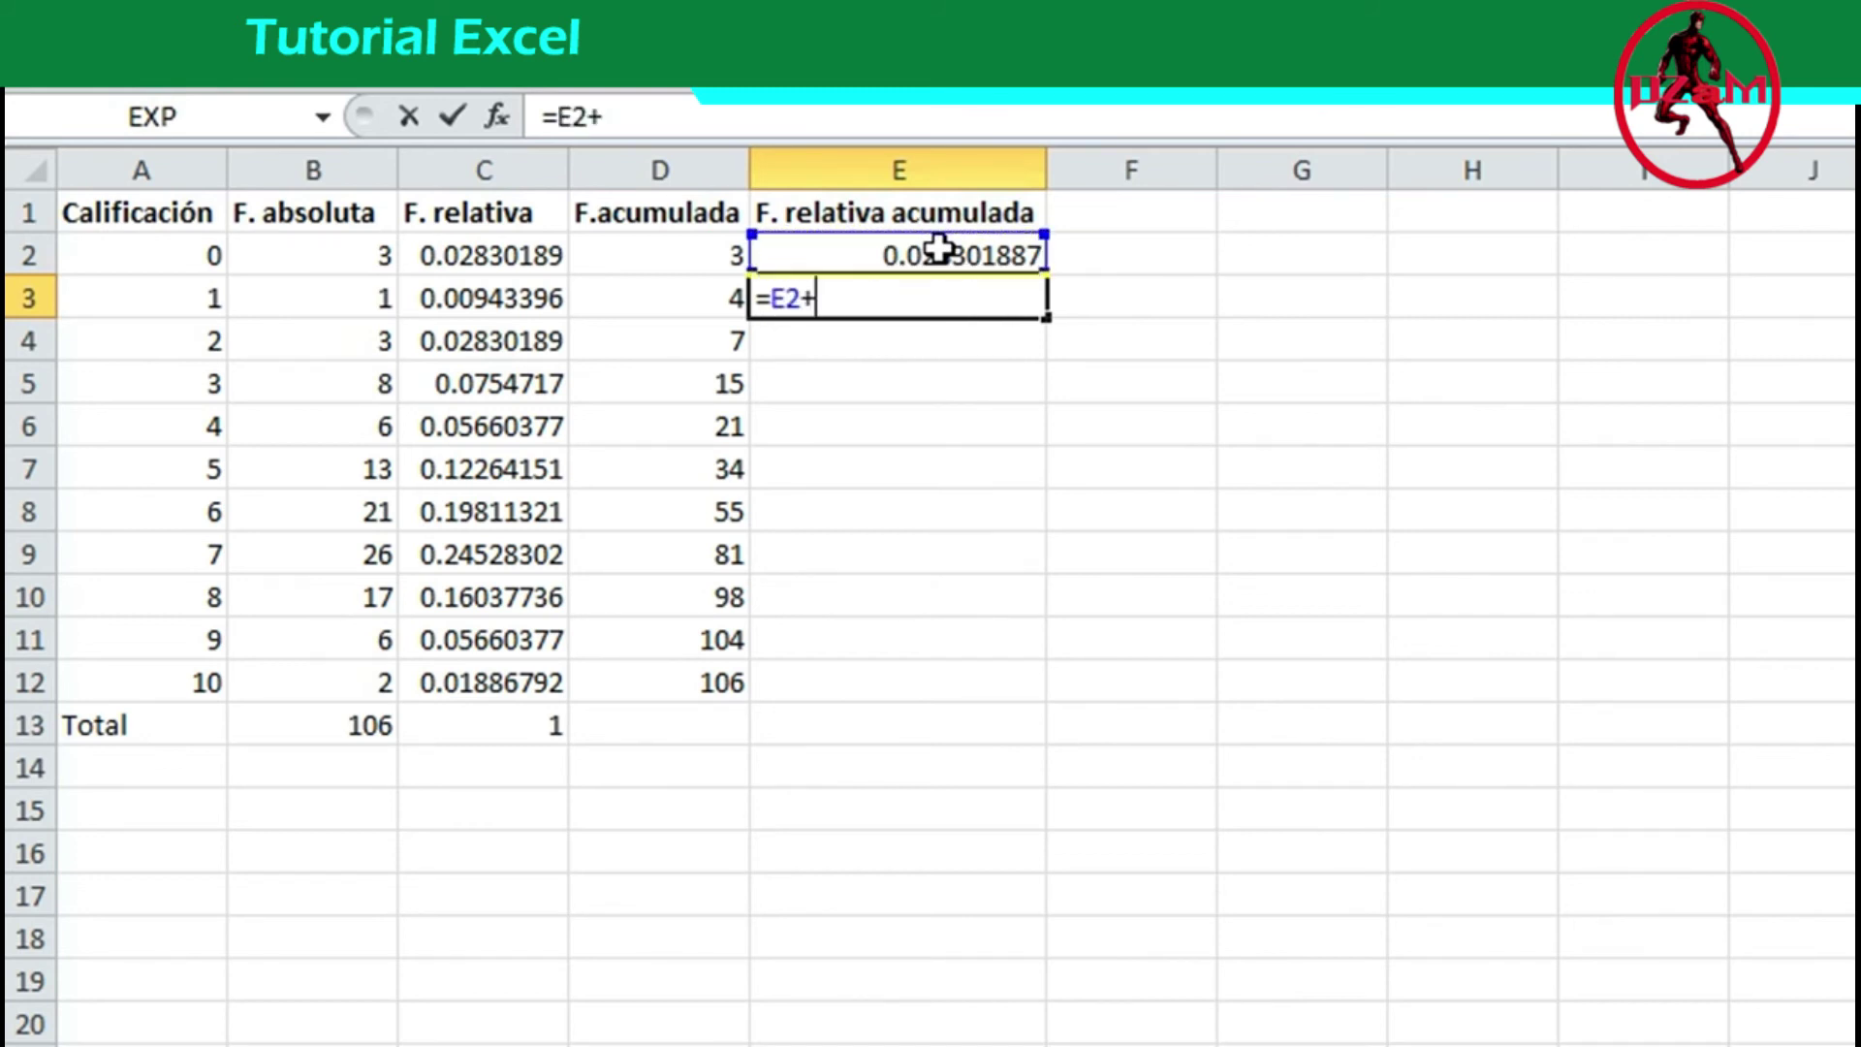
pyautogui.click(511, 300)
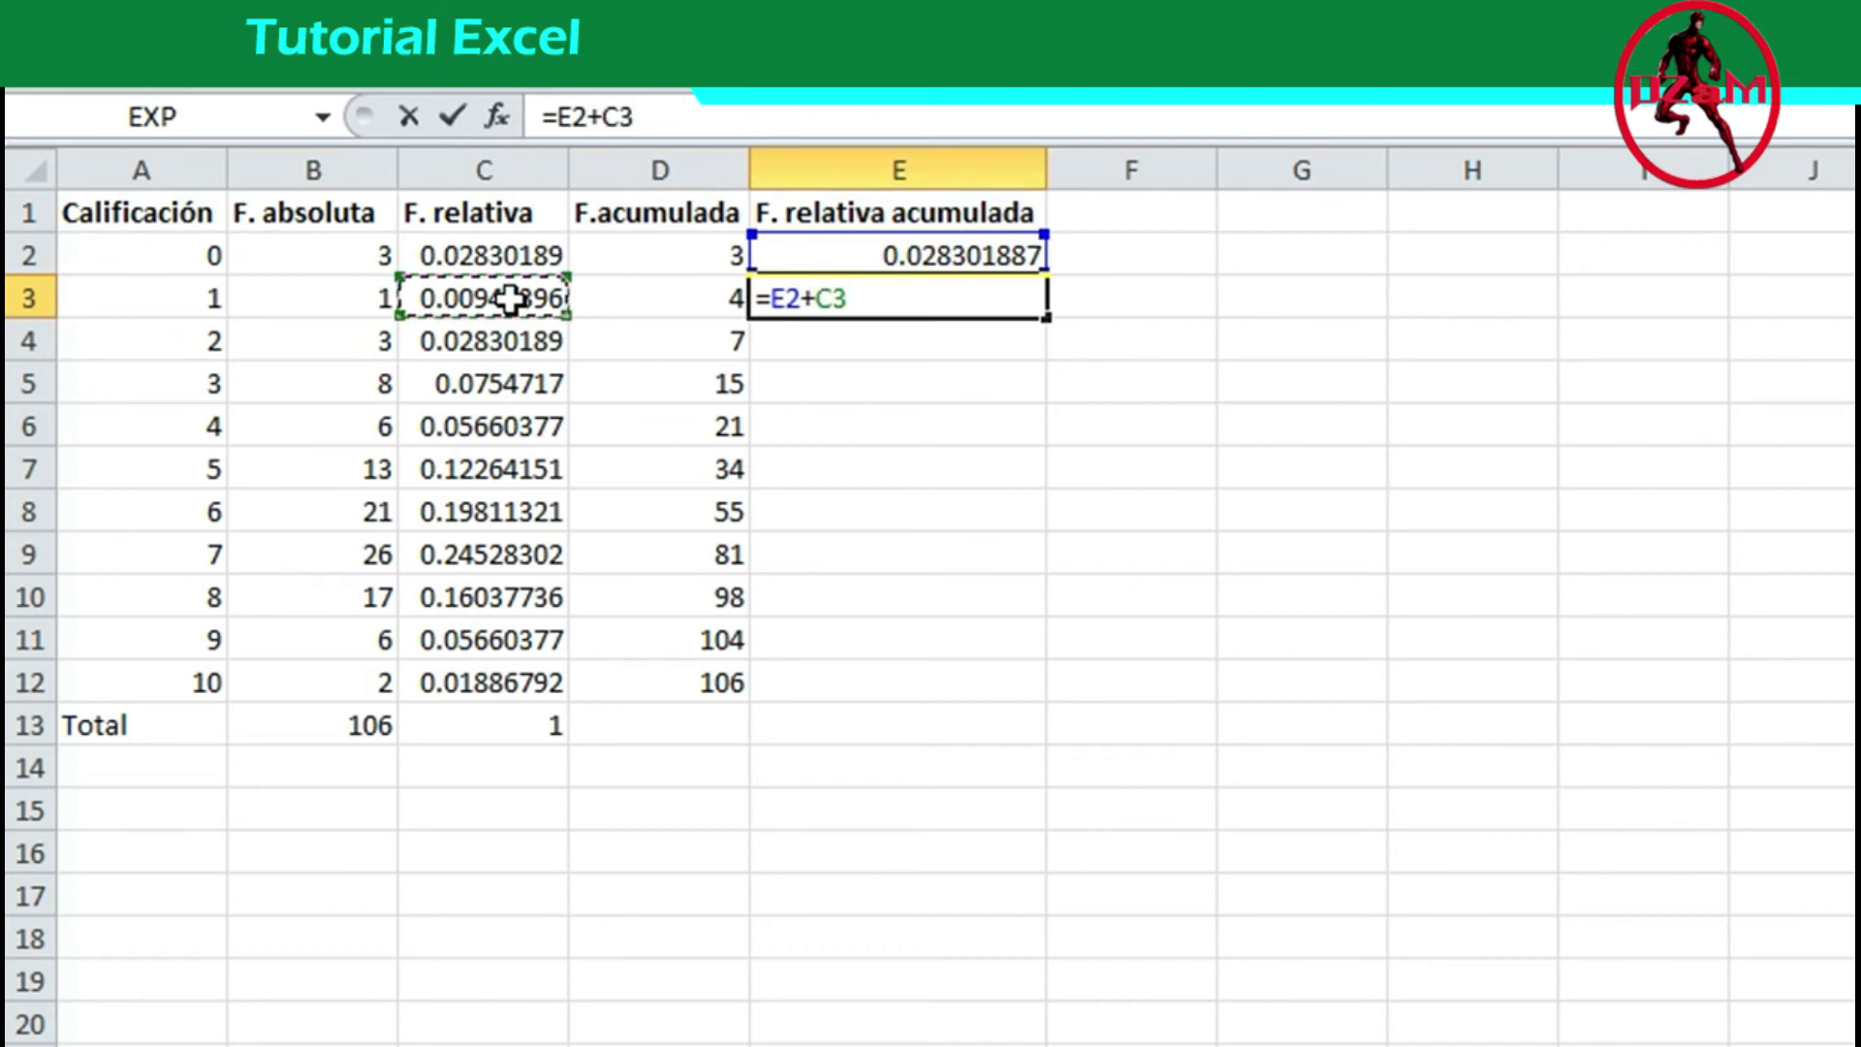
pyautogui.press('Return')
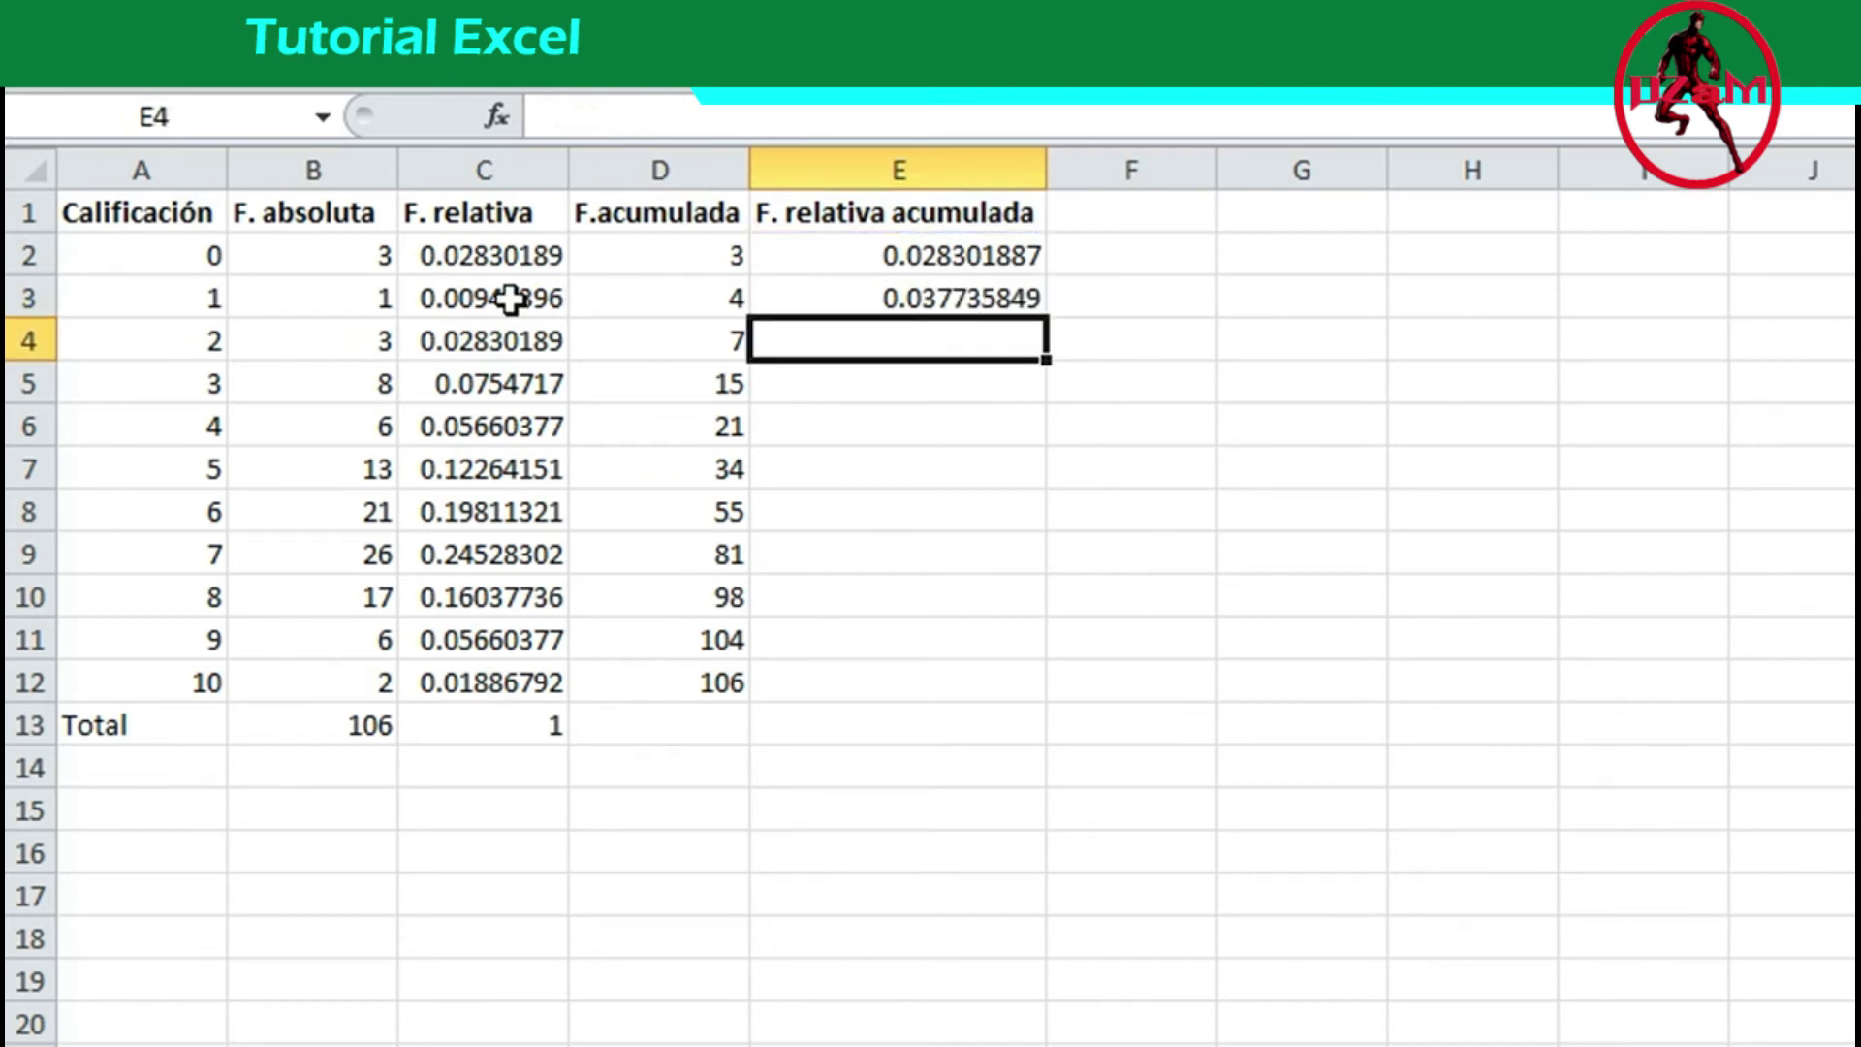
# Fill the cumulative relative frequency formula from E3 down through E12 and check the last value.
pyautogui.click(911, 296)
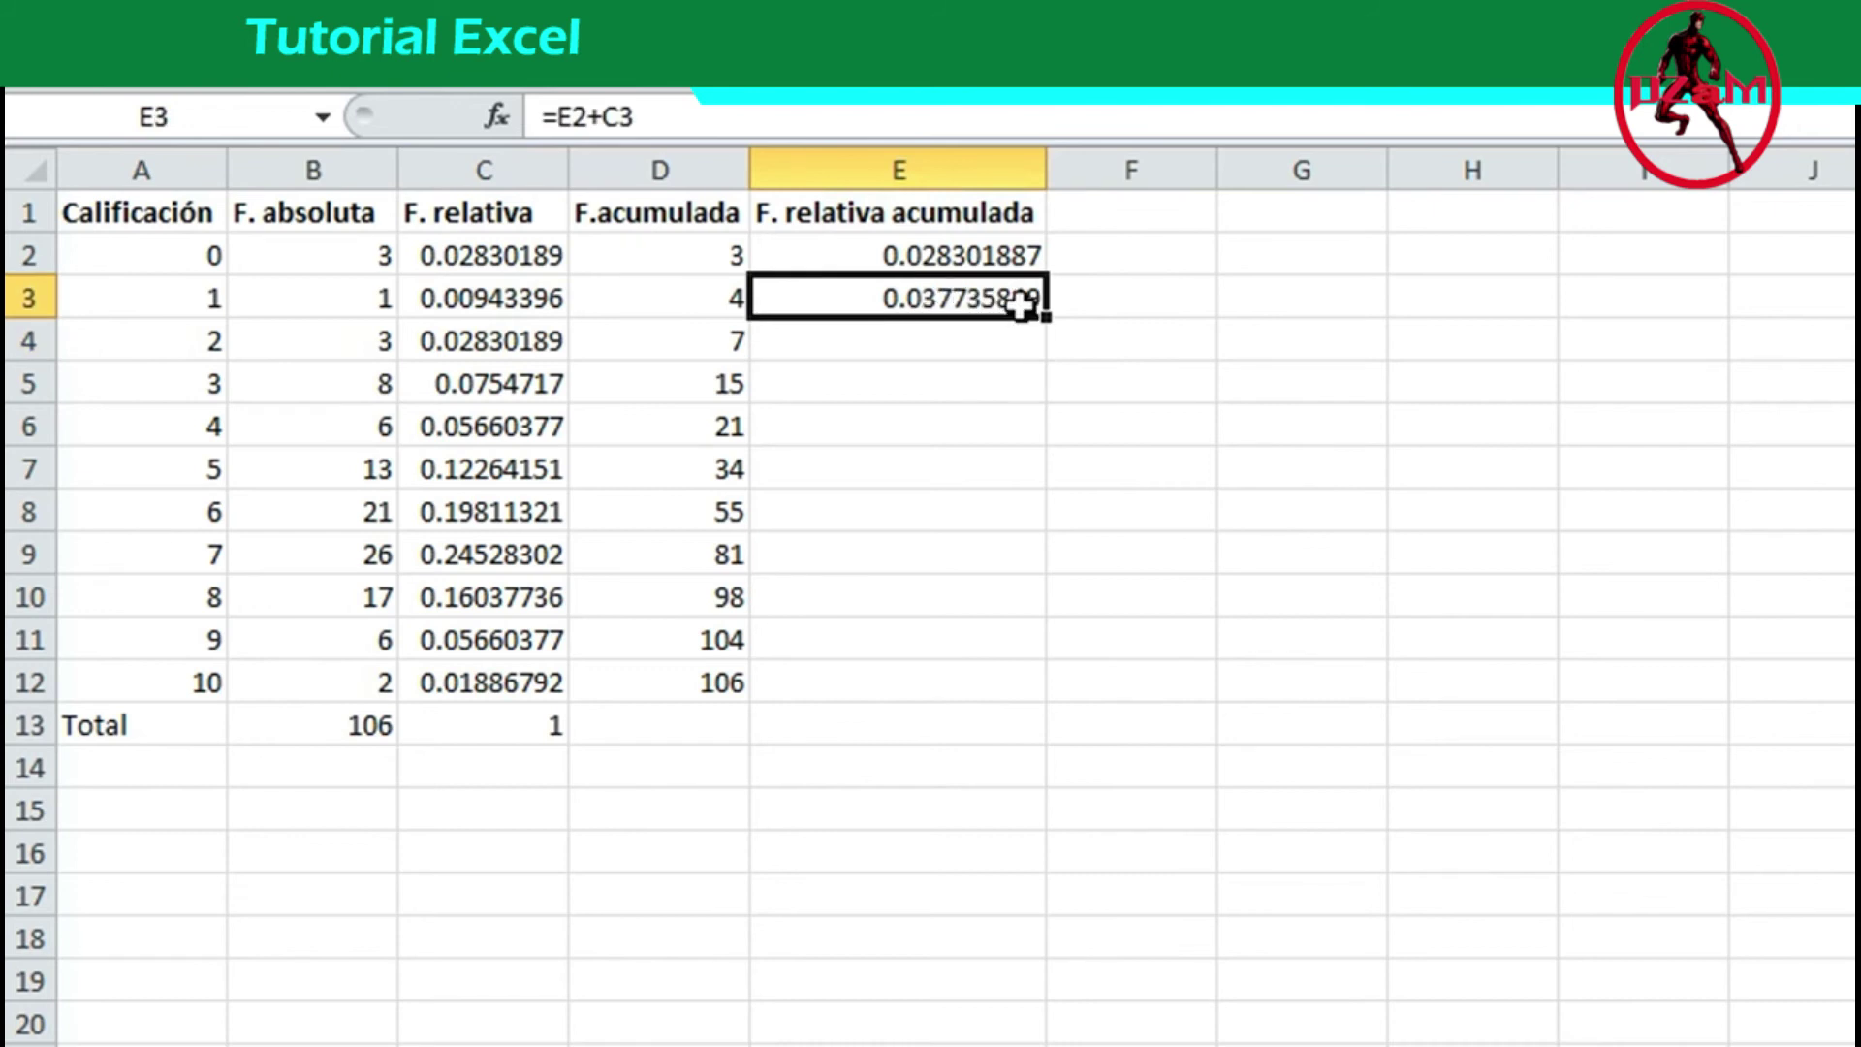
pyautogui.moveTo(1046, 318); pyautogui.dragTo(1018, 696)
pyautogui.click(960, 830)
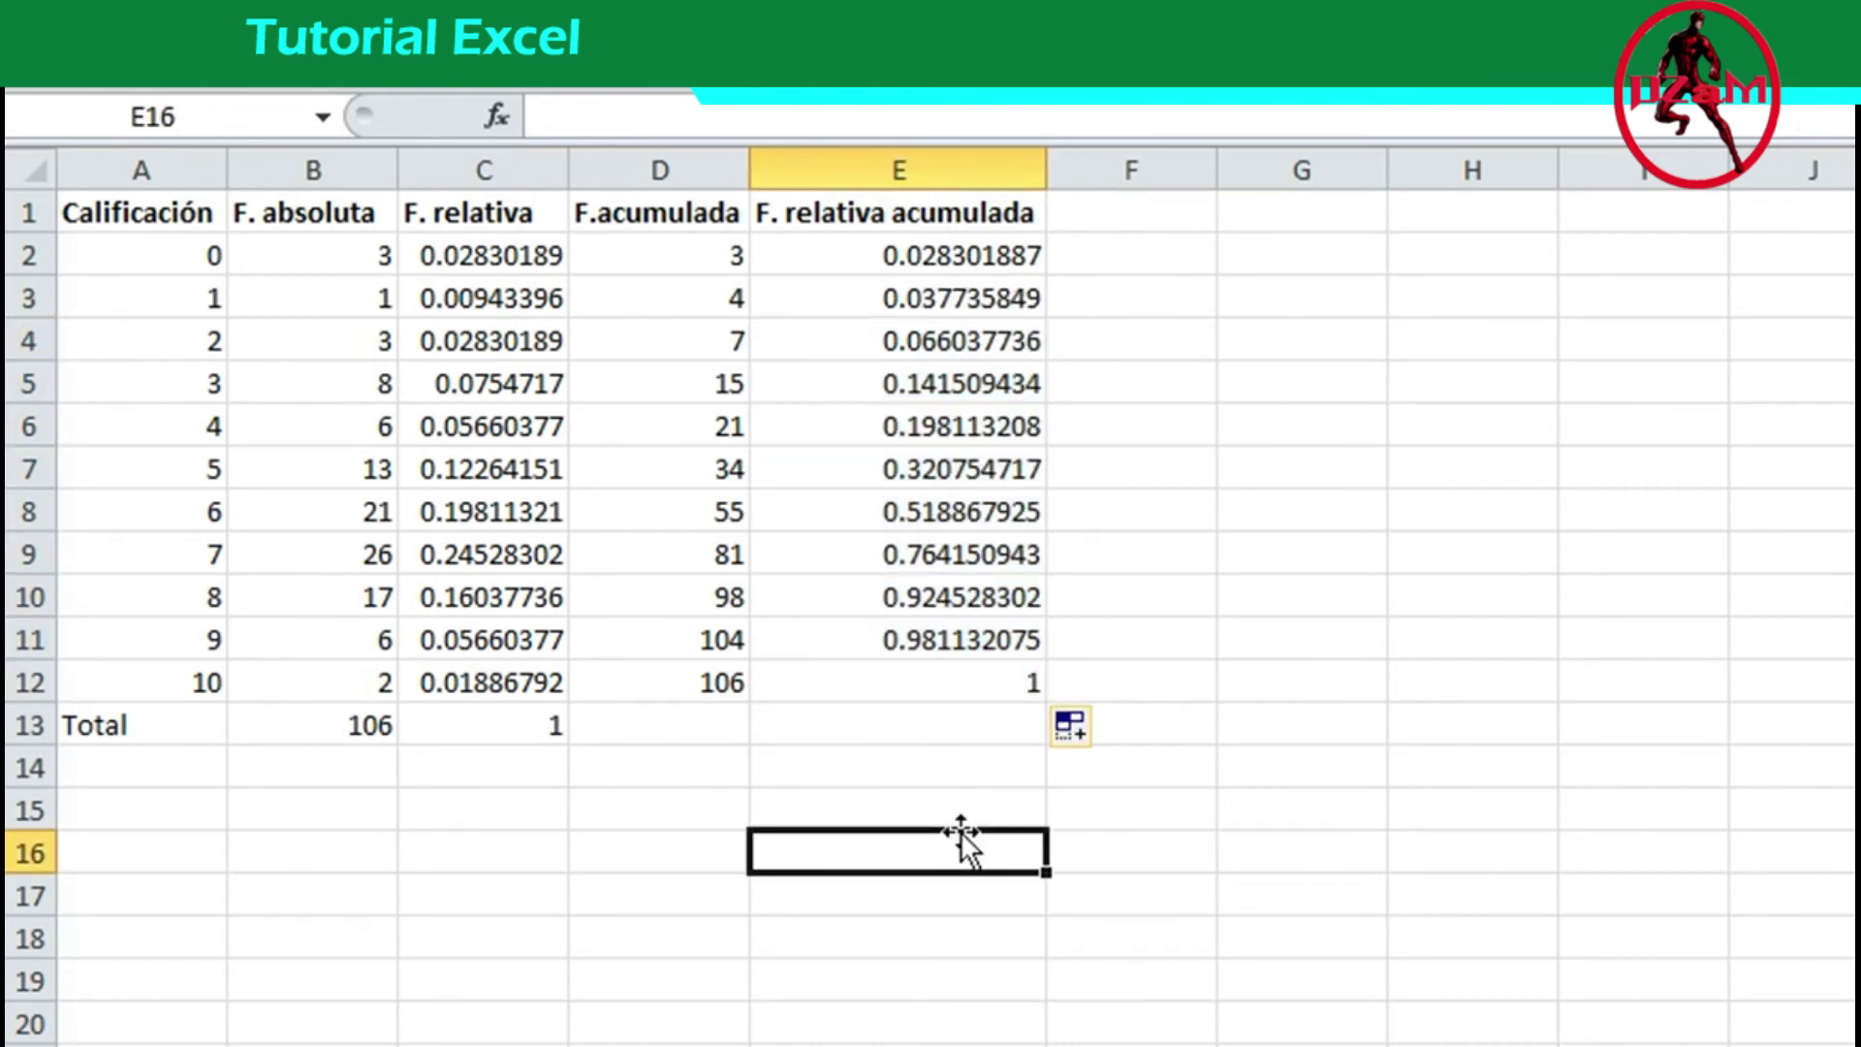
pyautogui.click(935, 684)
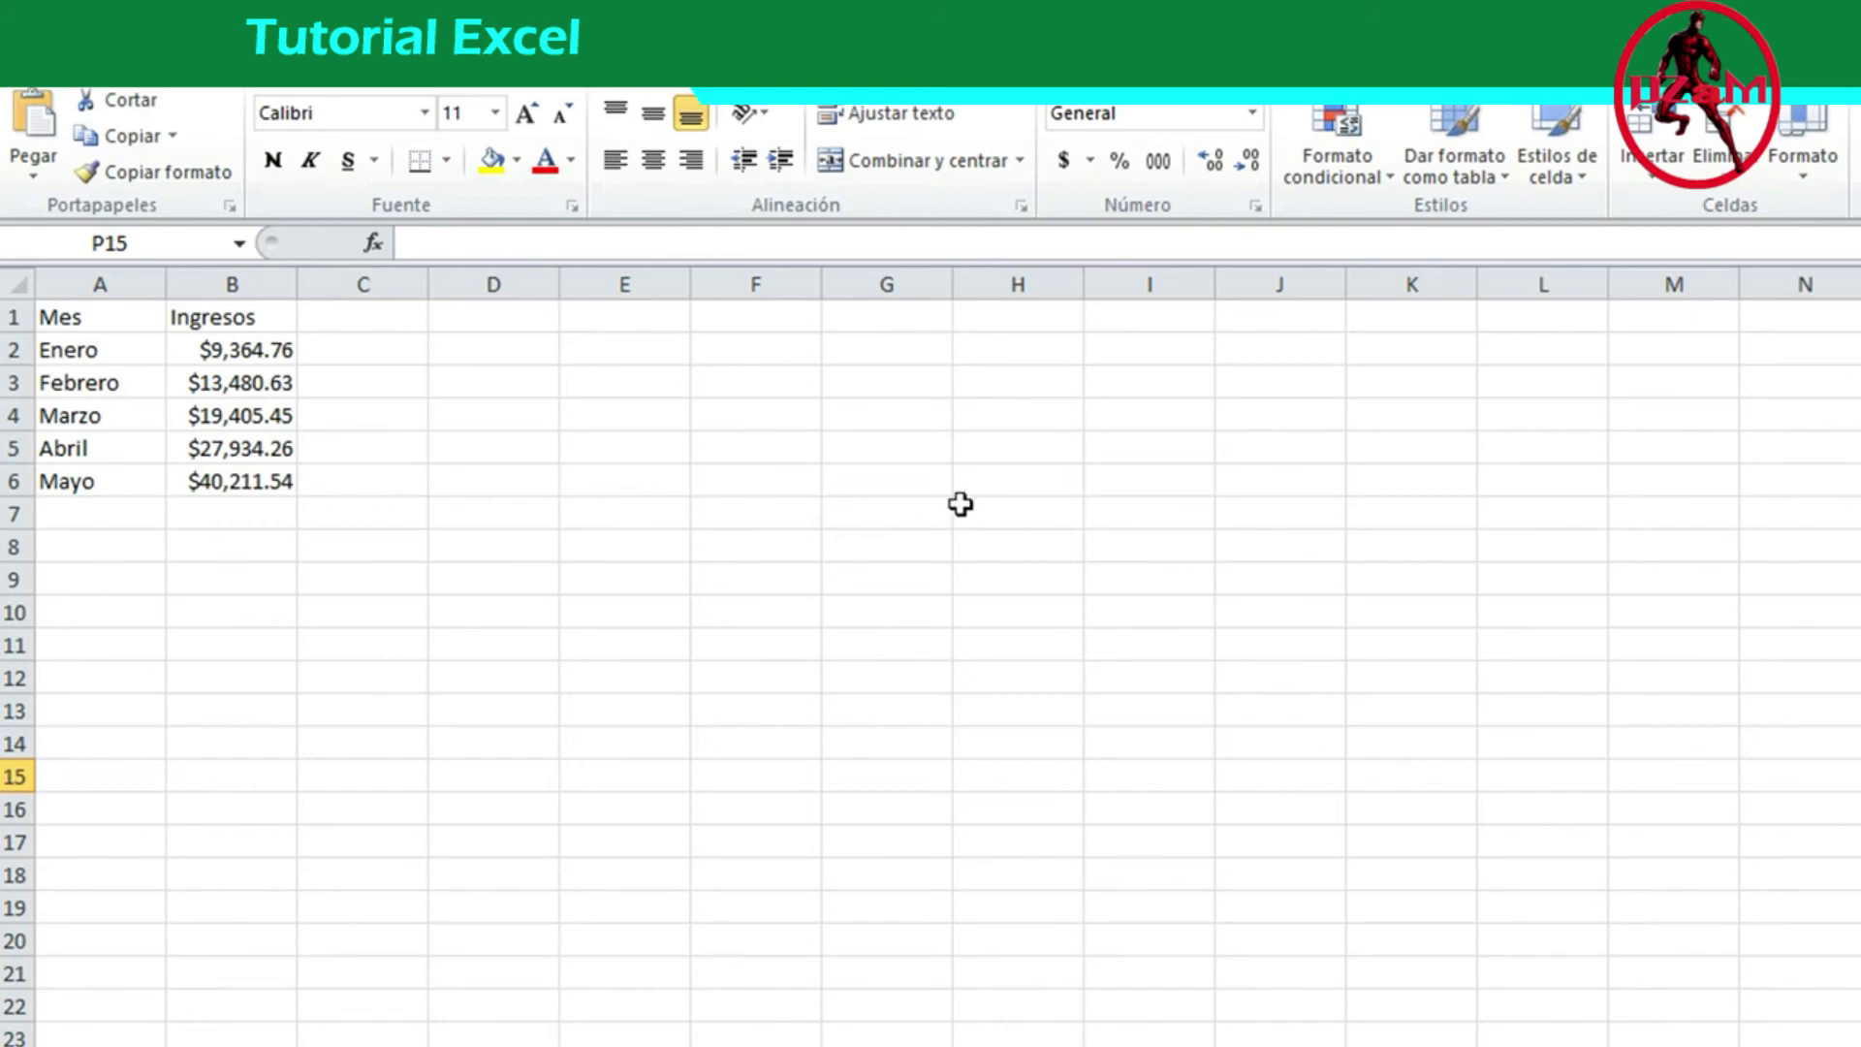
# Insert a basic 2D pie chart from the Mes and Ingresos data in A1:B6 and place it beside the table, starting at column C.
pyautogui.moveTo(111, 327); pyautogui.dragTo(229, 475)
pyautogui.click(215, 50)
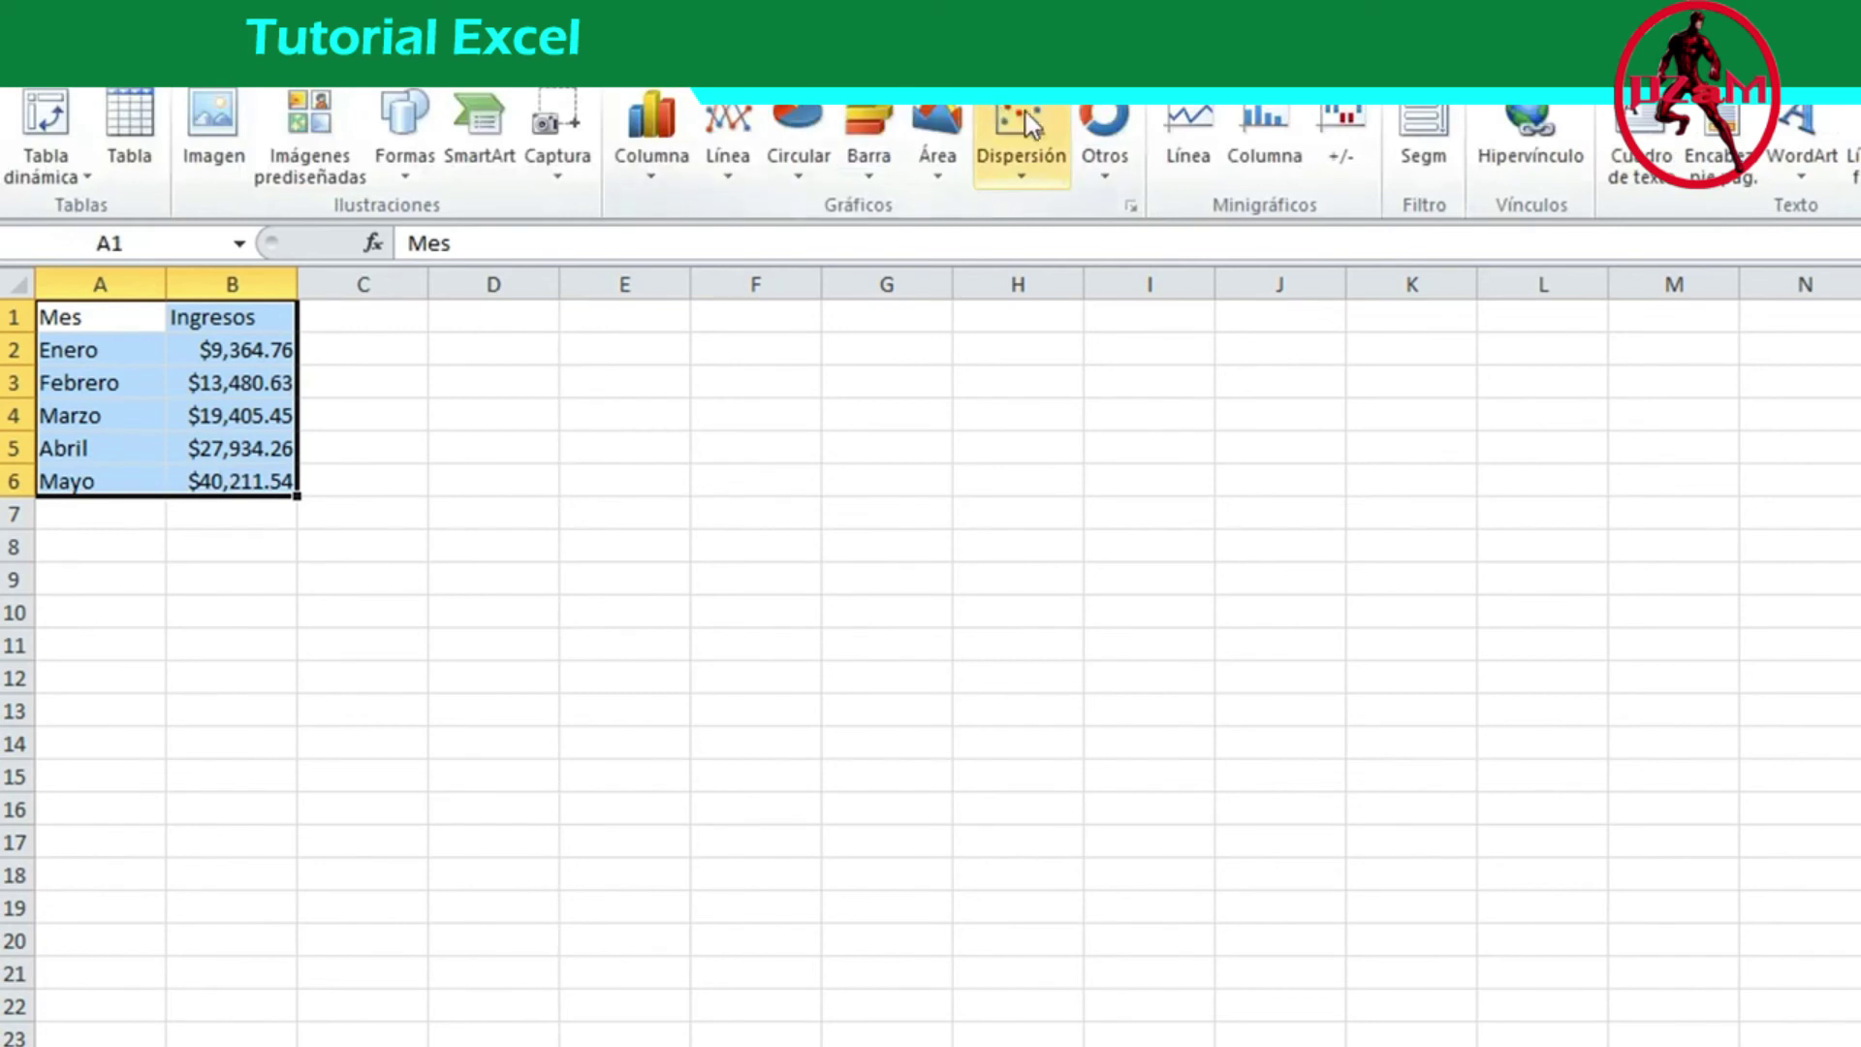
pyautogui.click(781, 132)
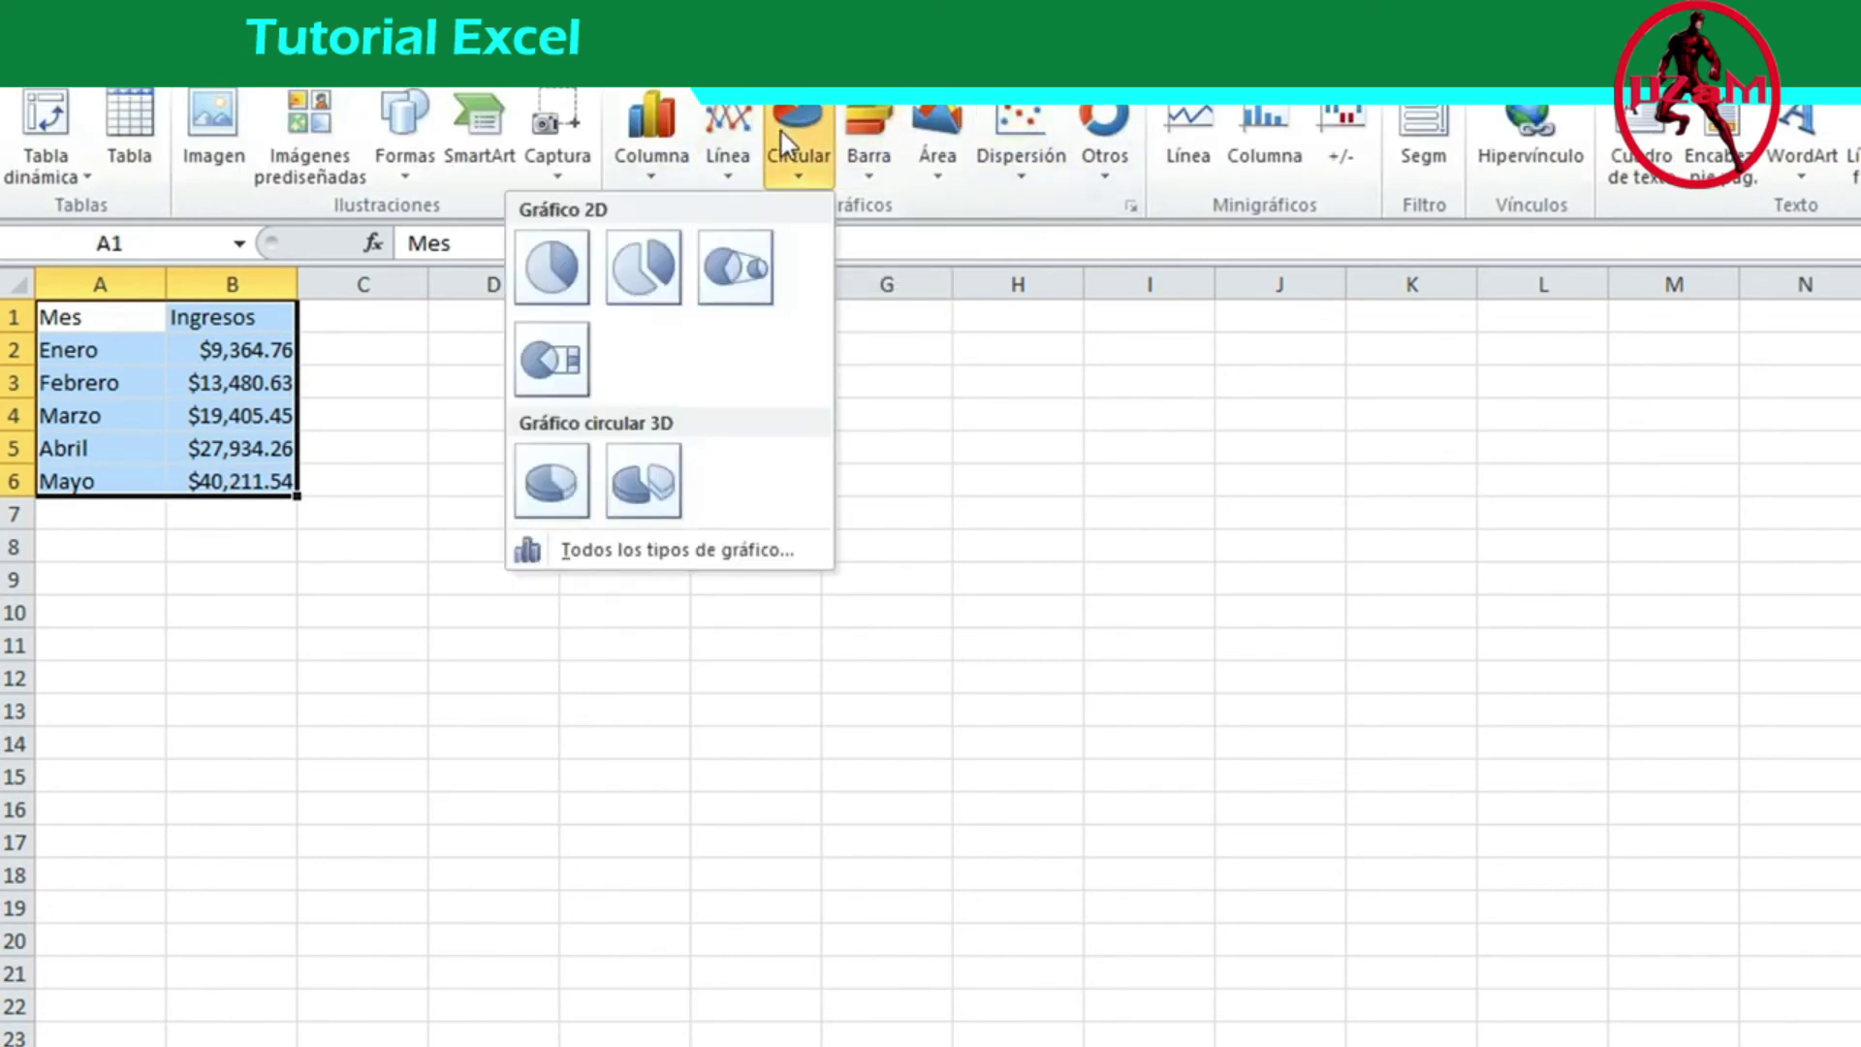
pyautogui.click(566, 262)
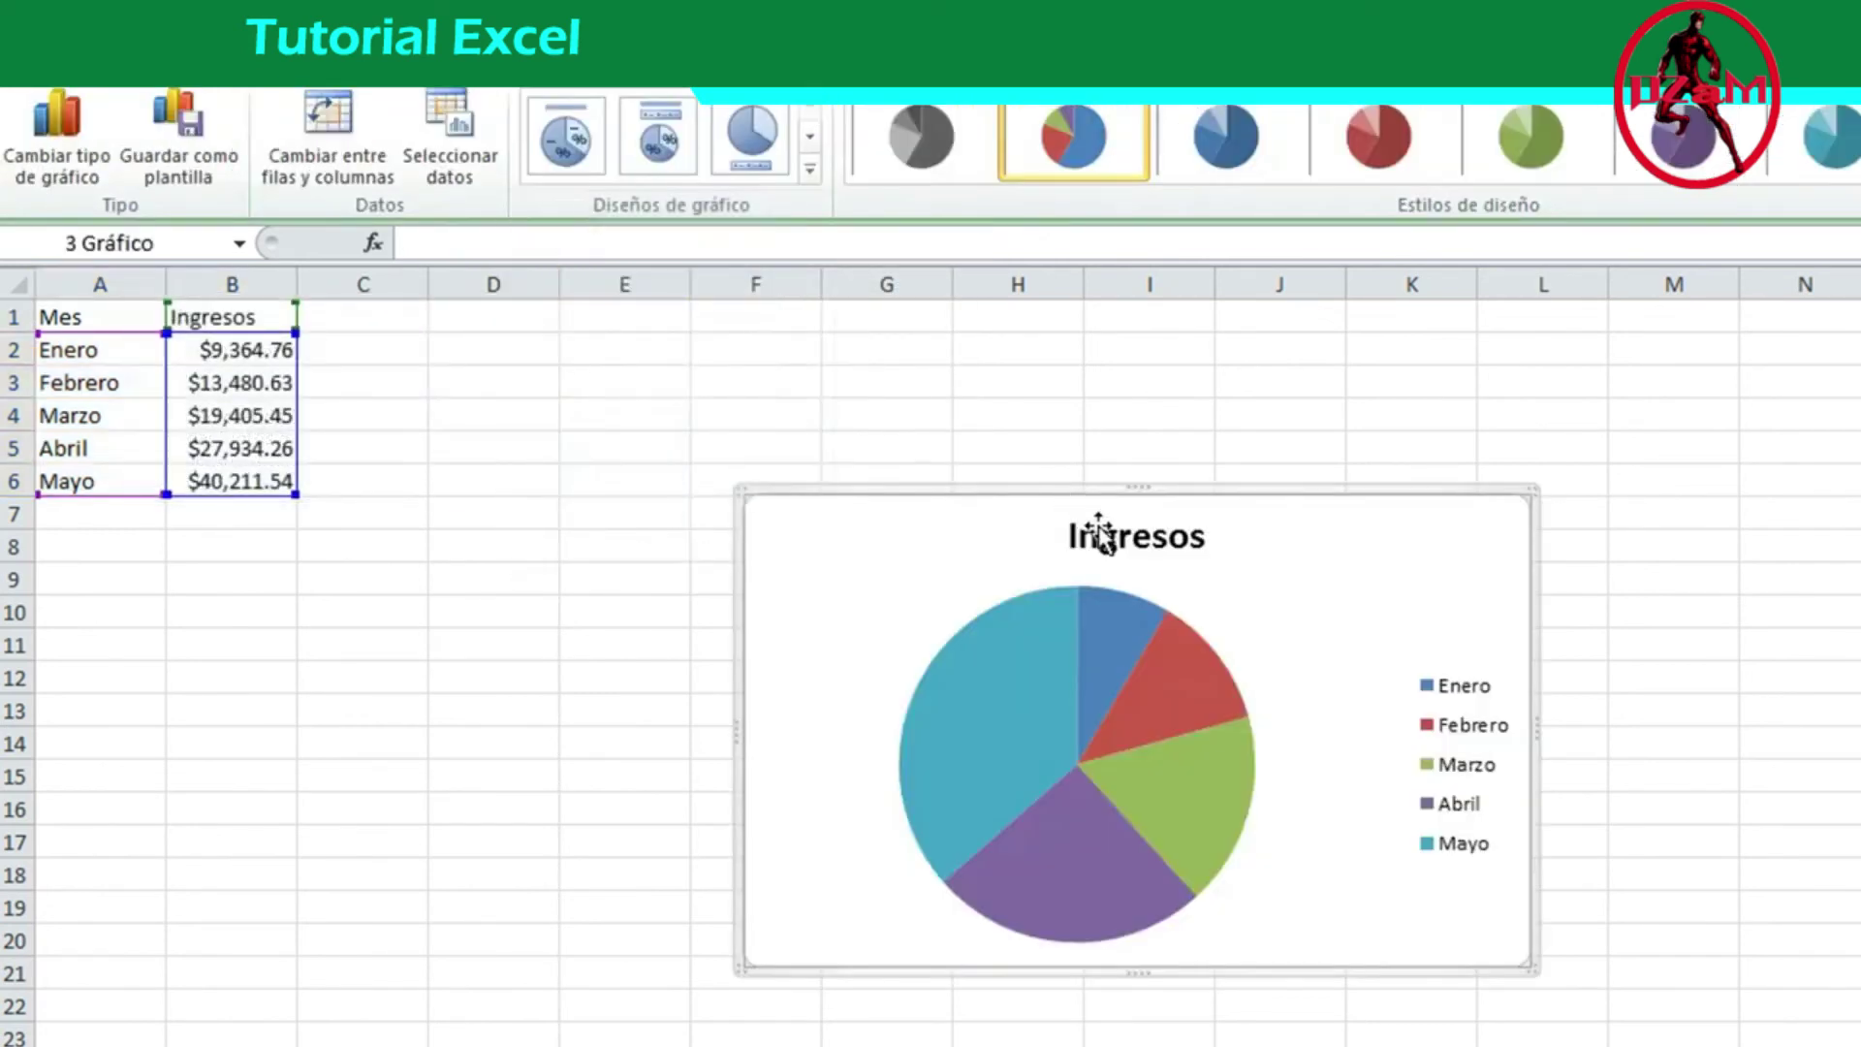
pyautogui.moveTo(1014, 524); pyautogui.dragTo(586, 358)
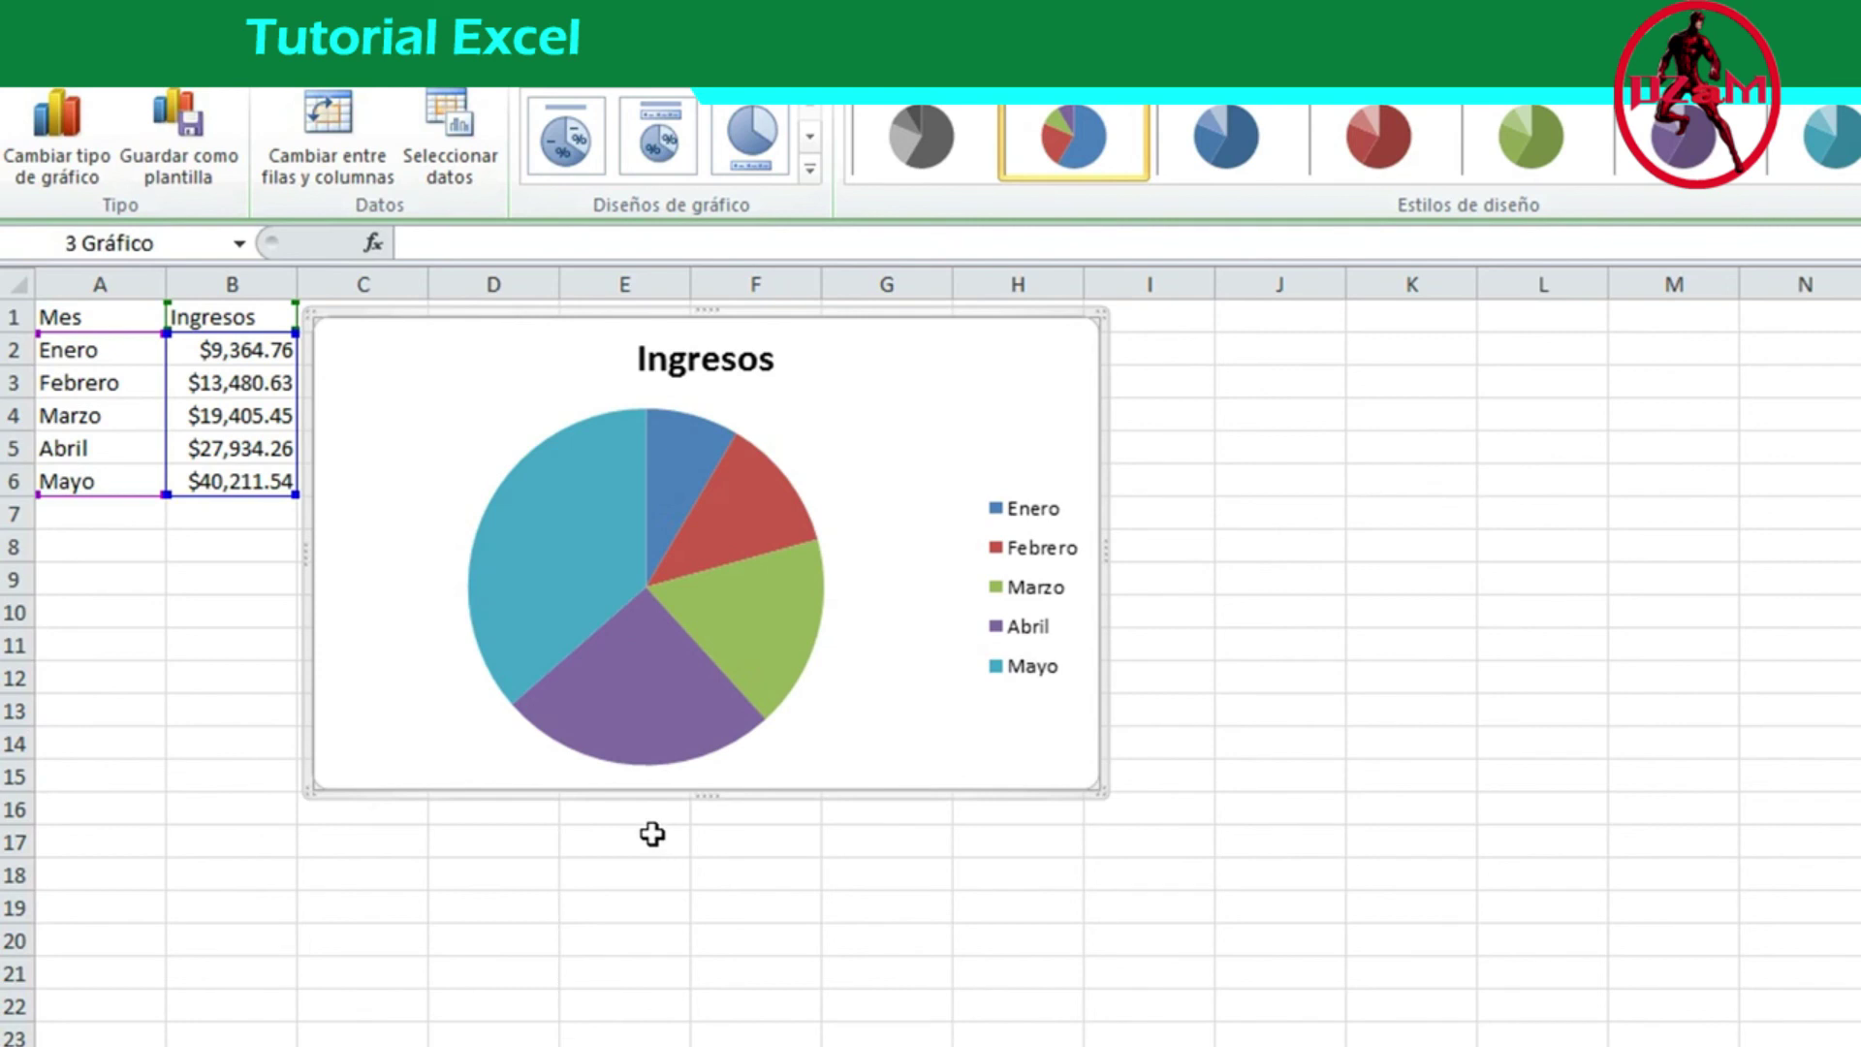
# Add data labels to the Ingresos pie series and deselect the chart.
pyautogui.click(588, 584)
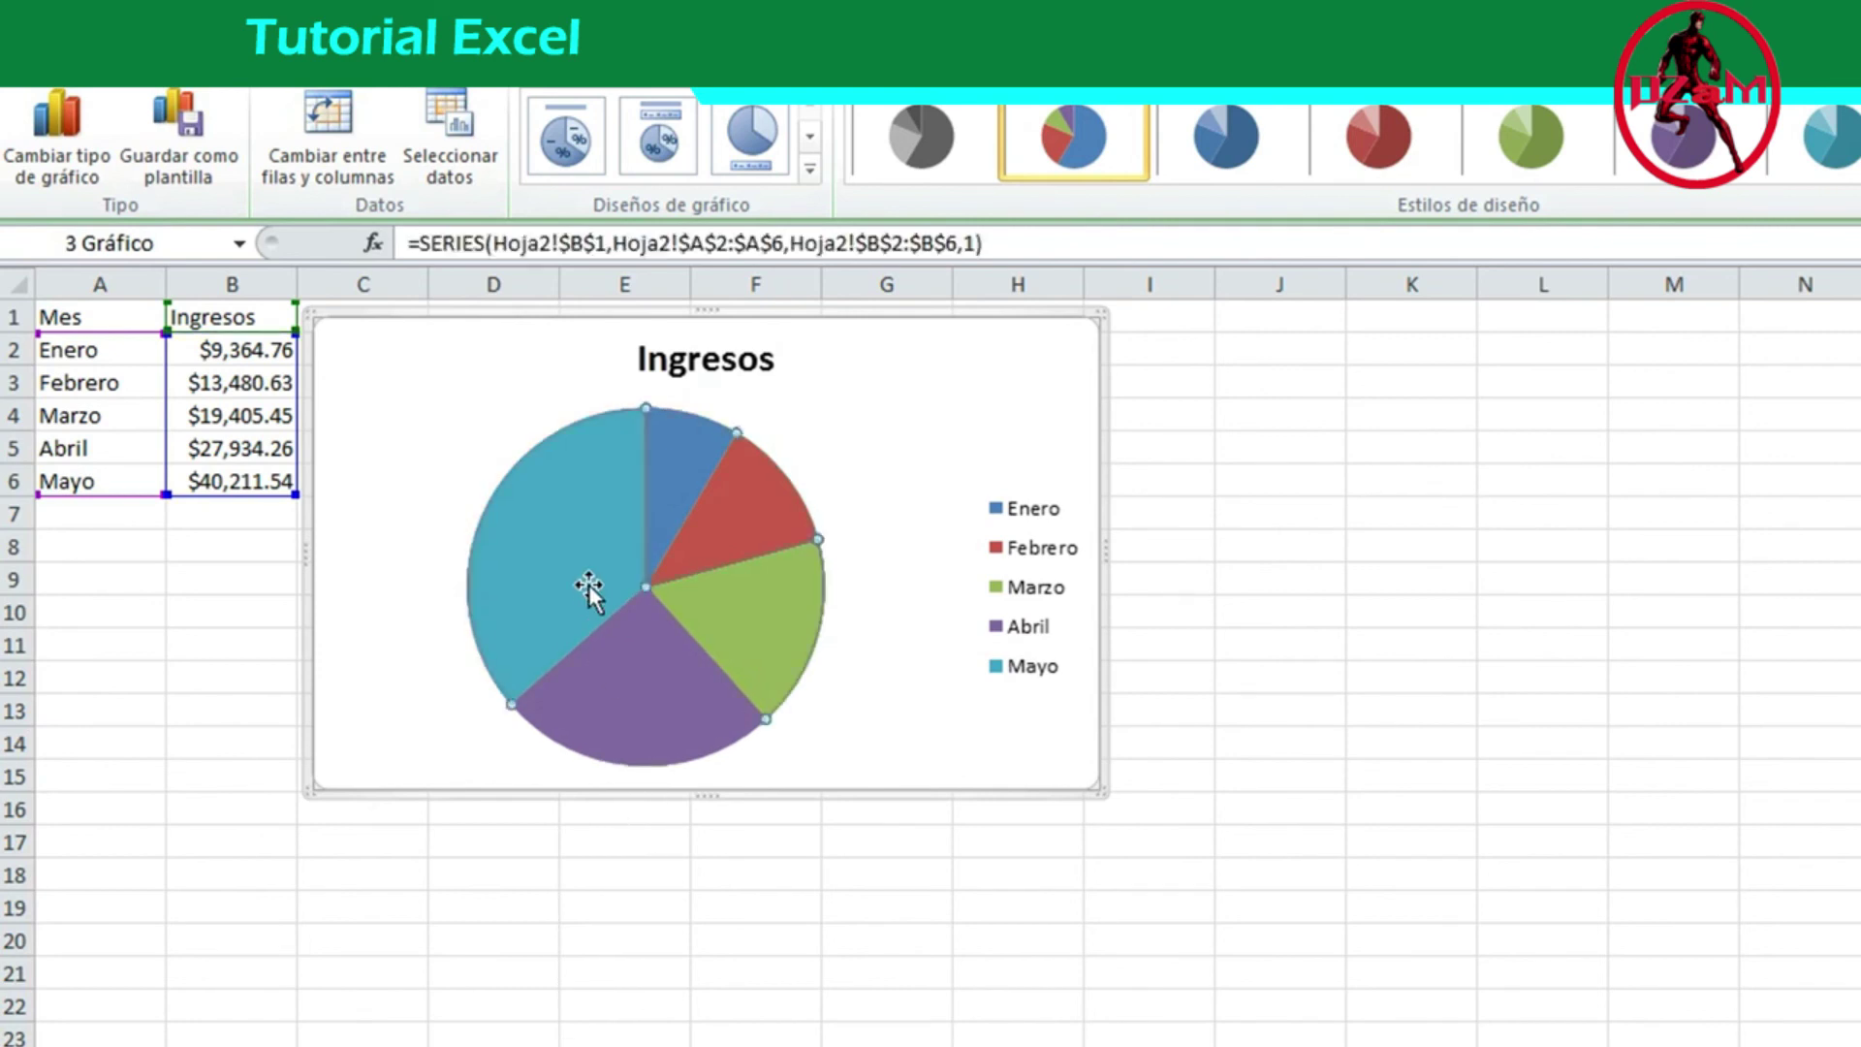
pyautogui.rightClick(589, 585)
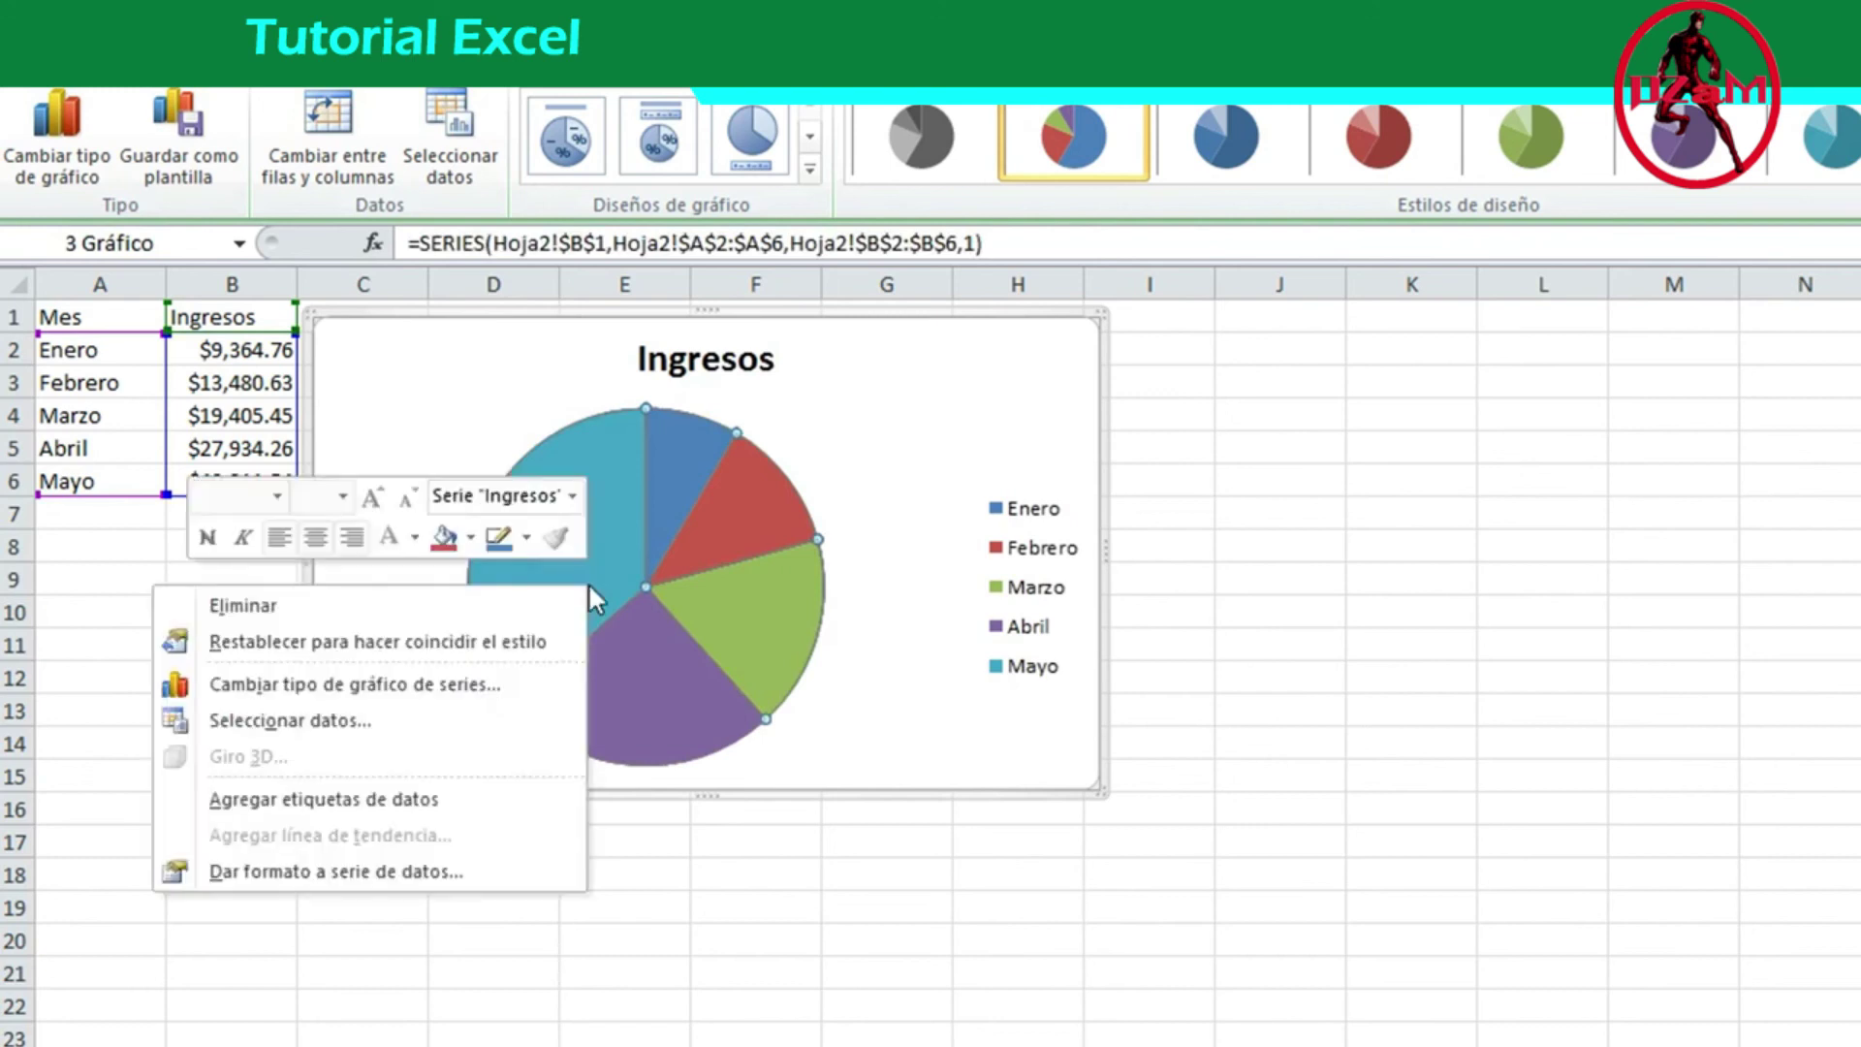
pyautogui.click(462, 798)
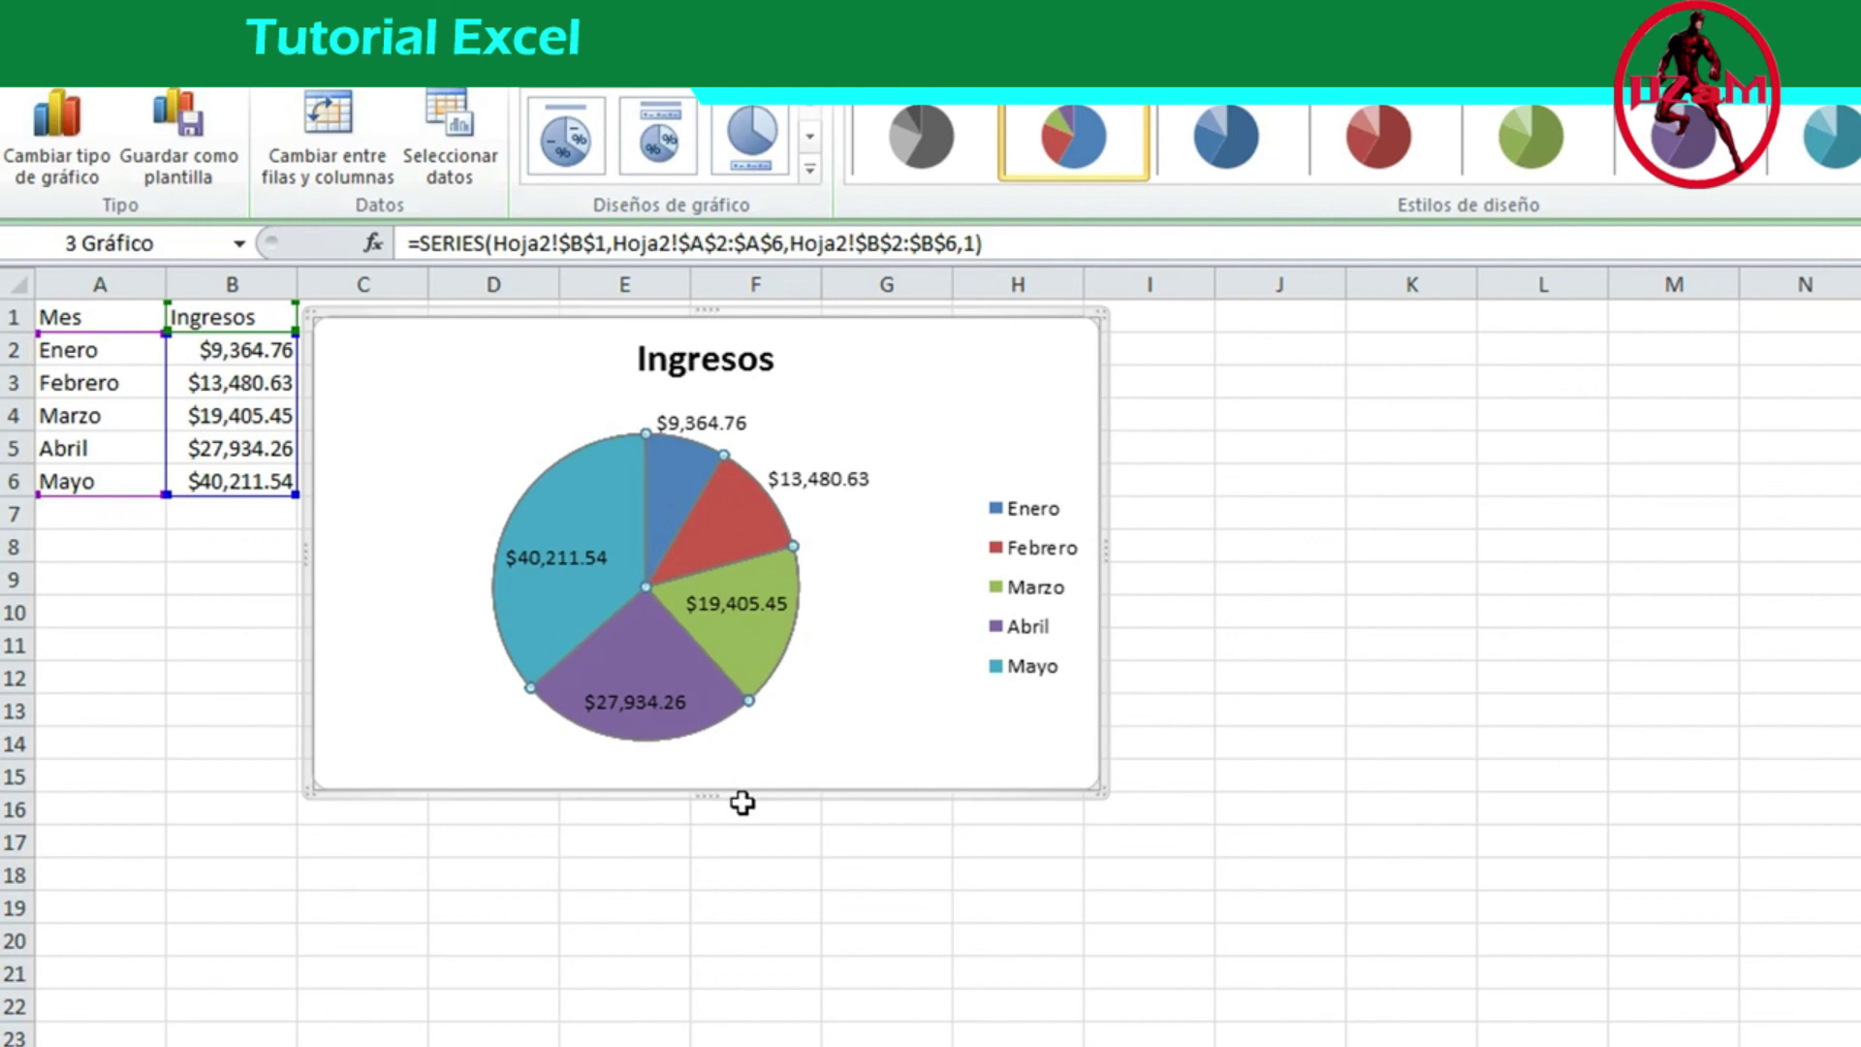
pyautogui.click(756, 870)
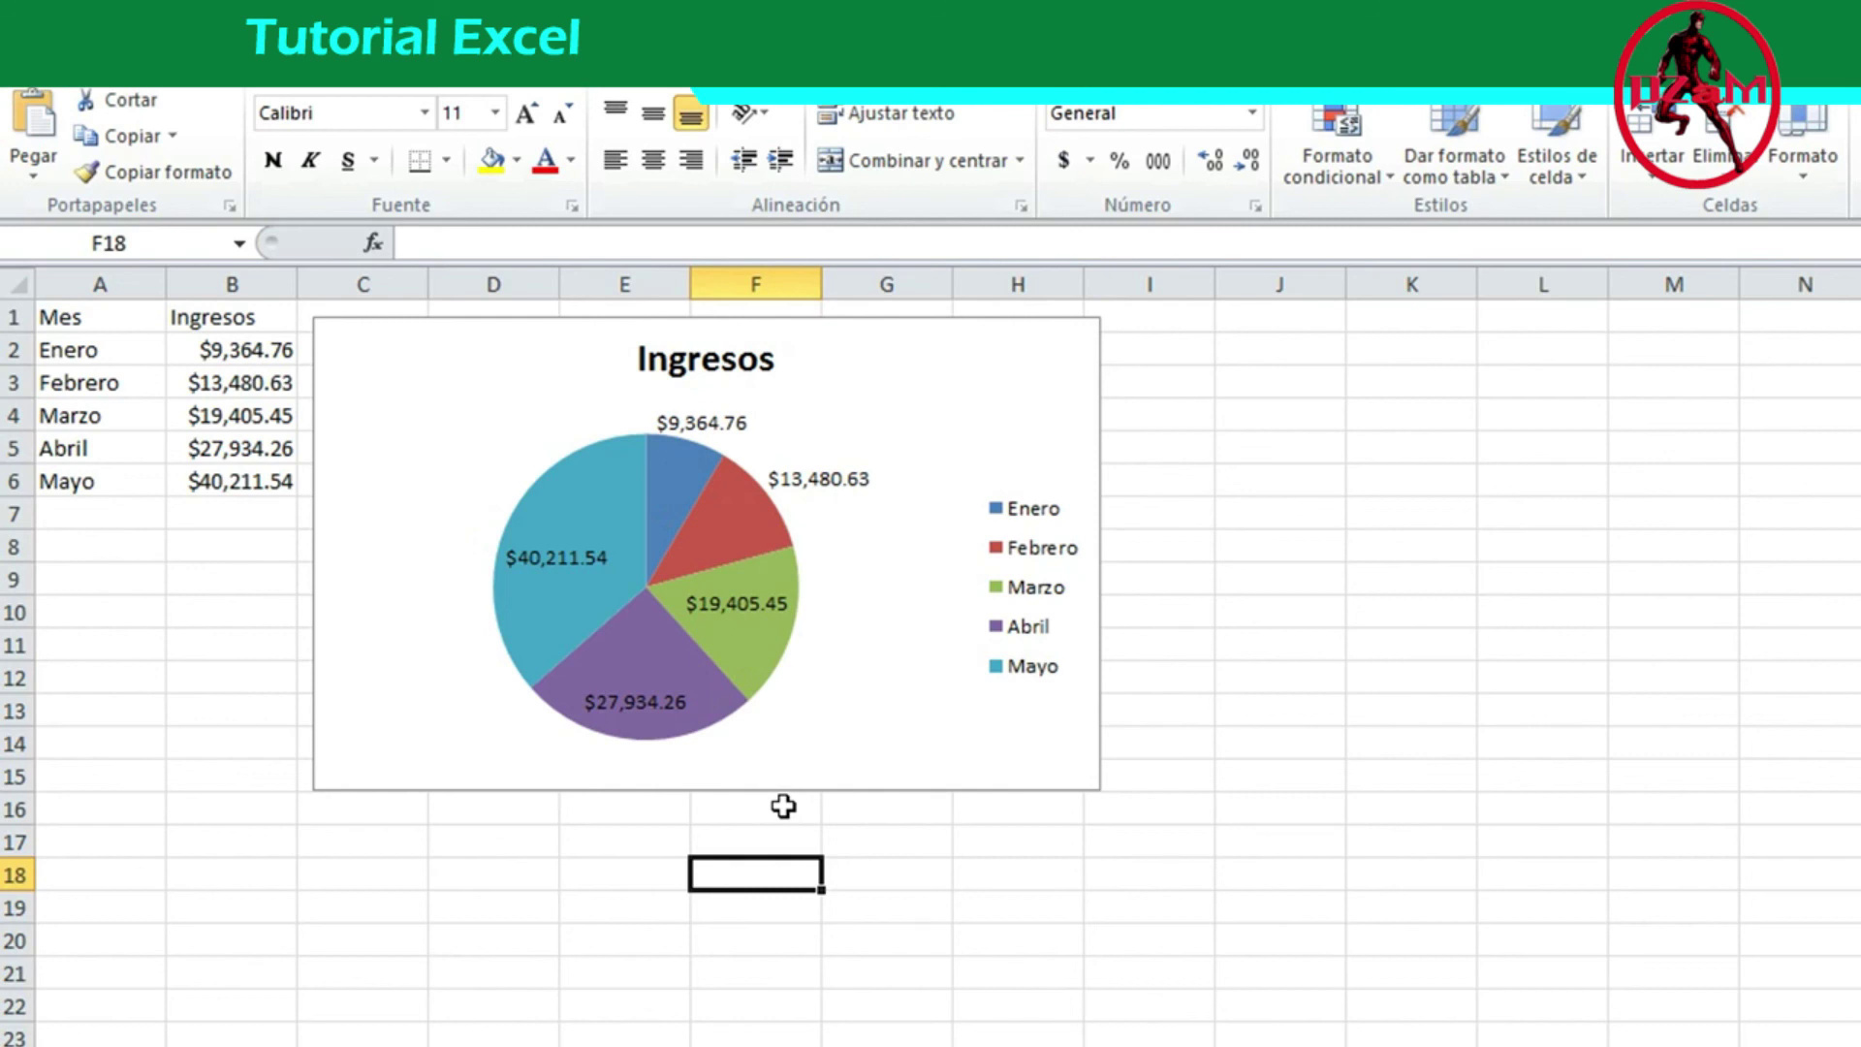
# Format the pie chart's data labels to show Porcentaje instead of Valor, and deselect the chart.
pyautogui.click(570, 561)
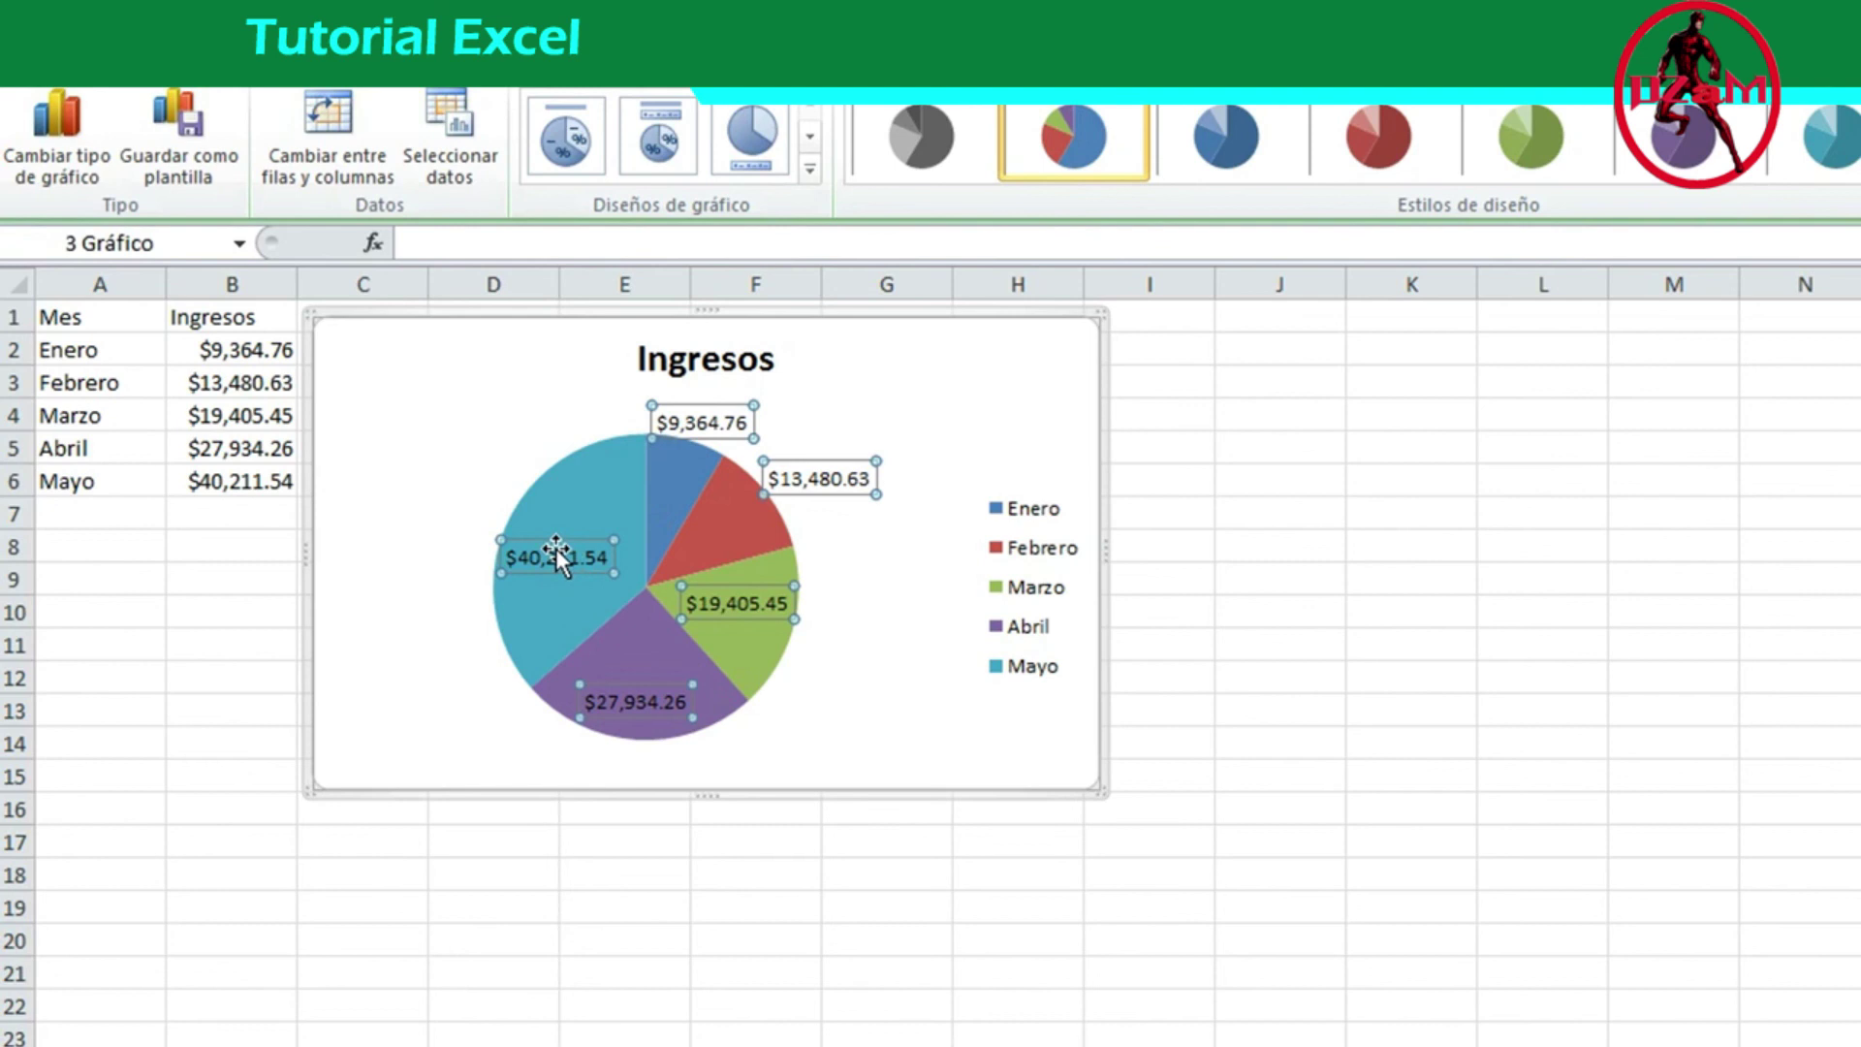
pyautogui.rightClick(556, 548)
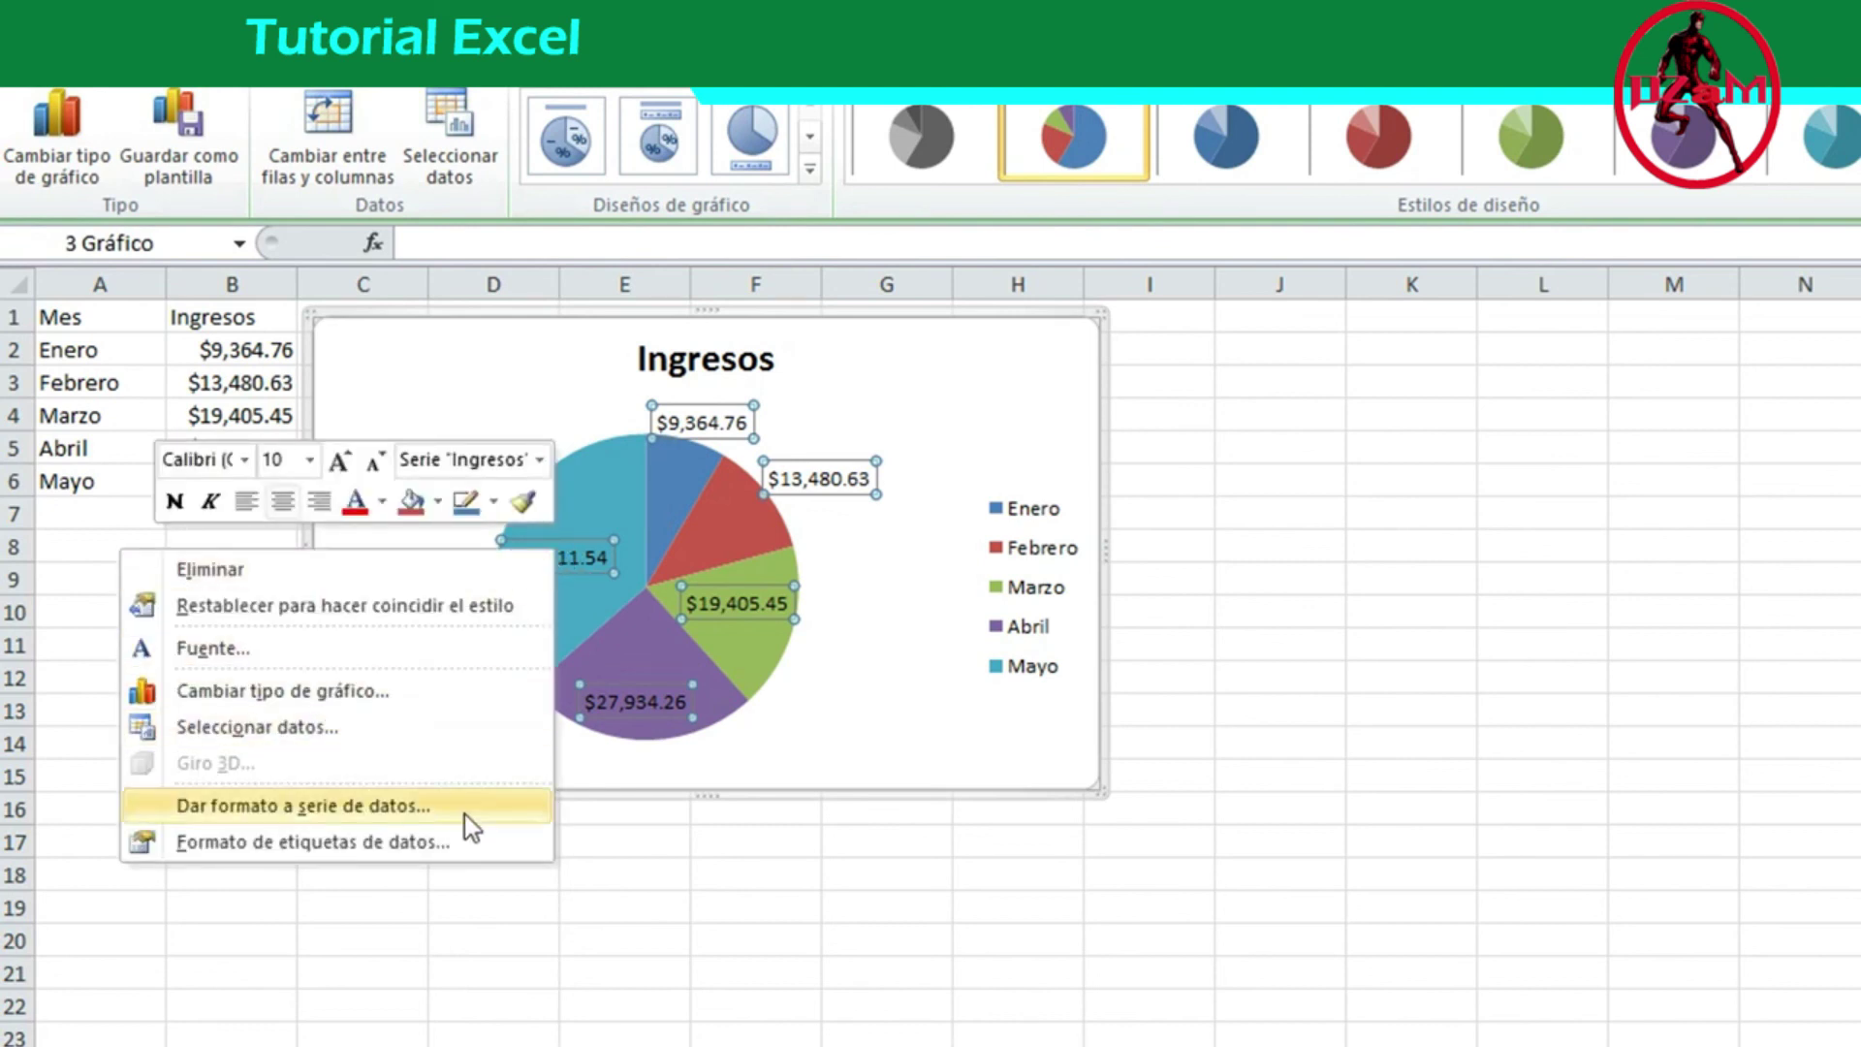
pyautogui.click(463, 842)
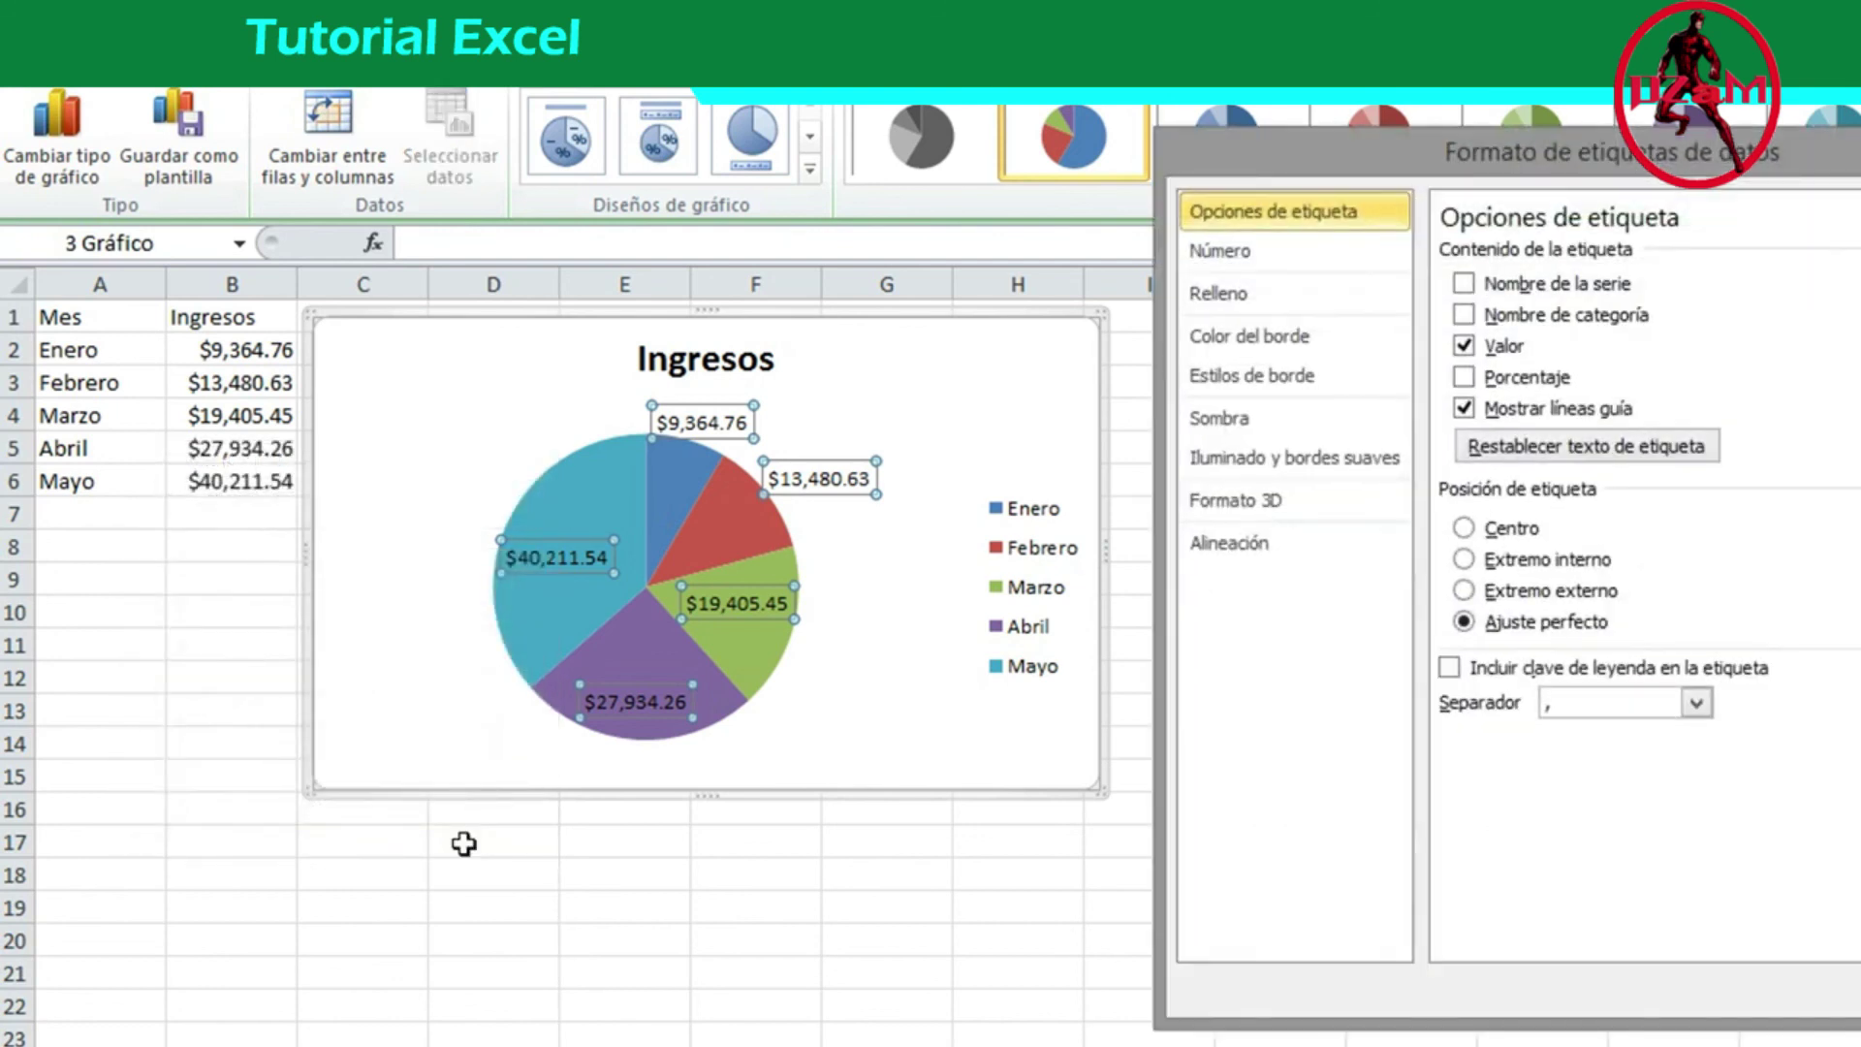
pyautogui.moveTo(1533, 167); pyautogui.dragTo(1310, 177)
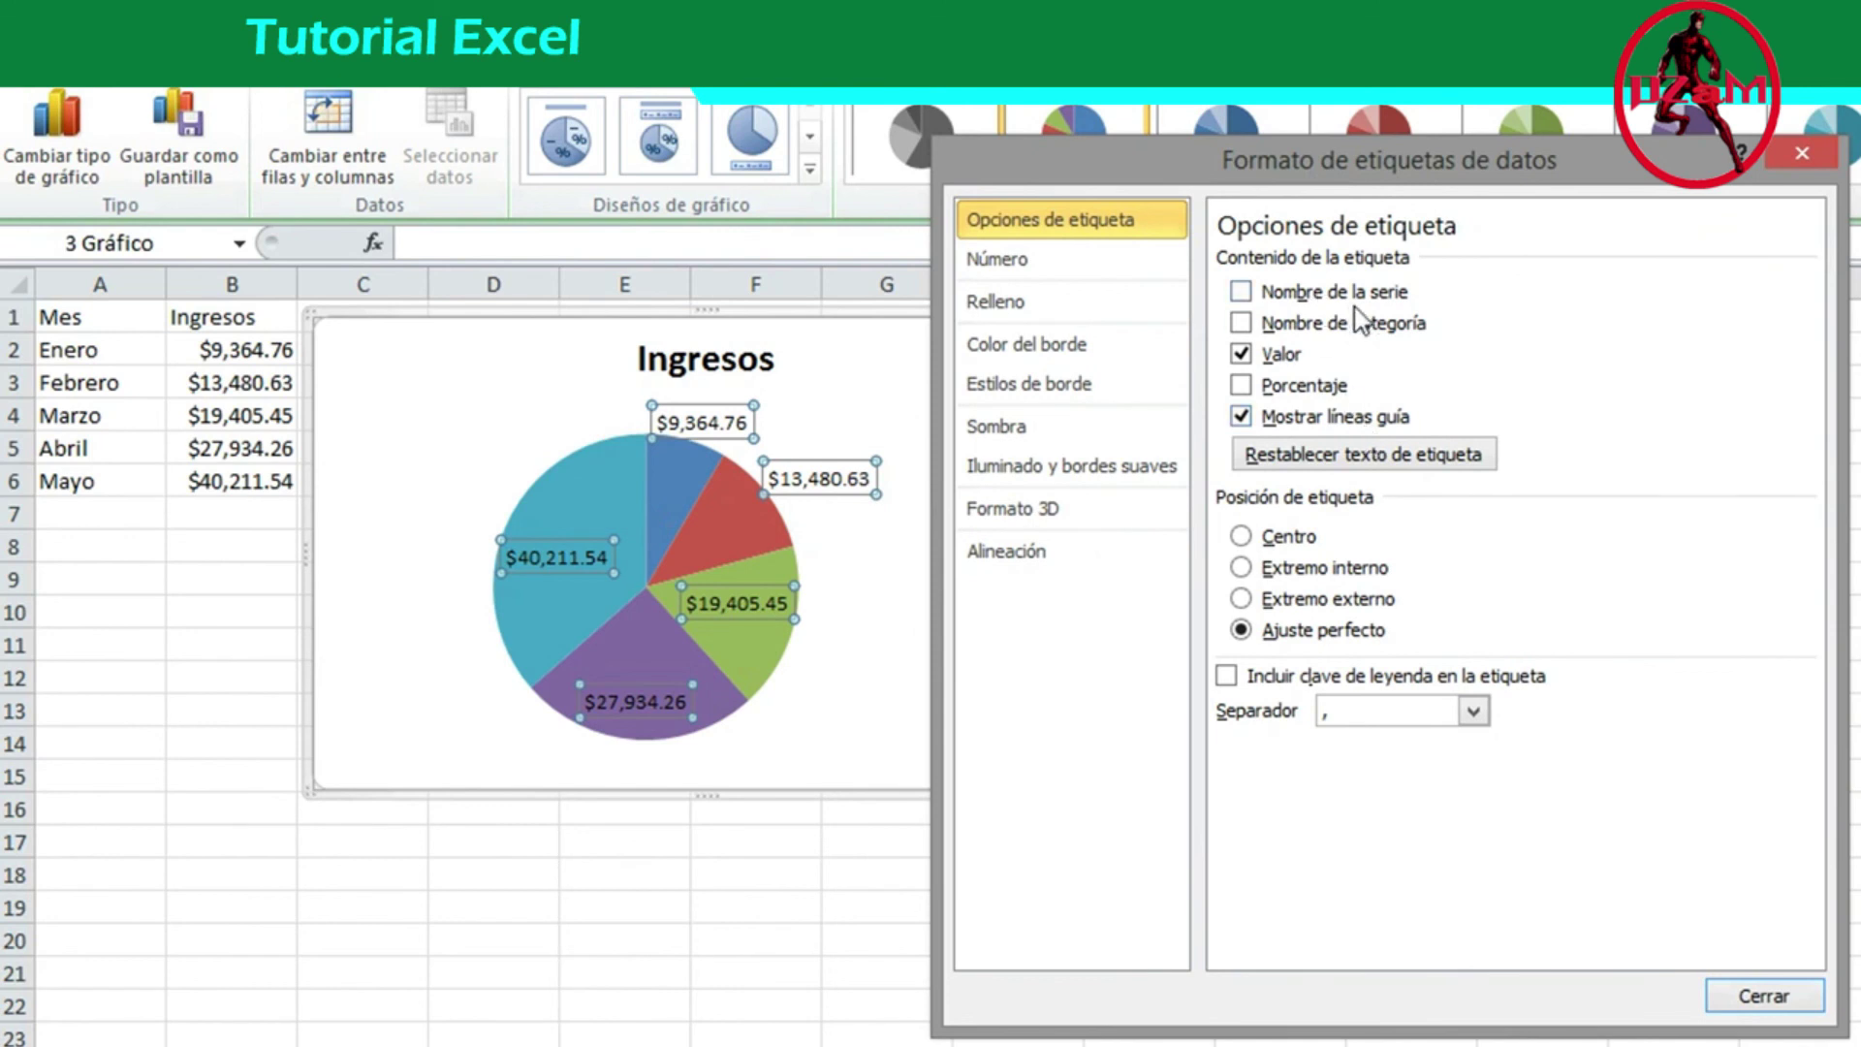
pyautogui.click(1246, 352)
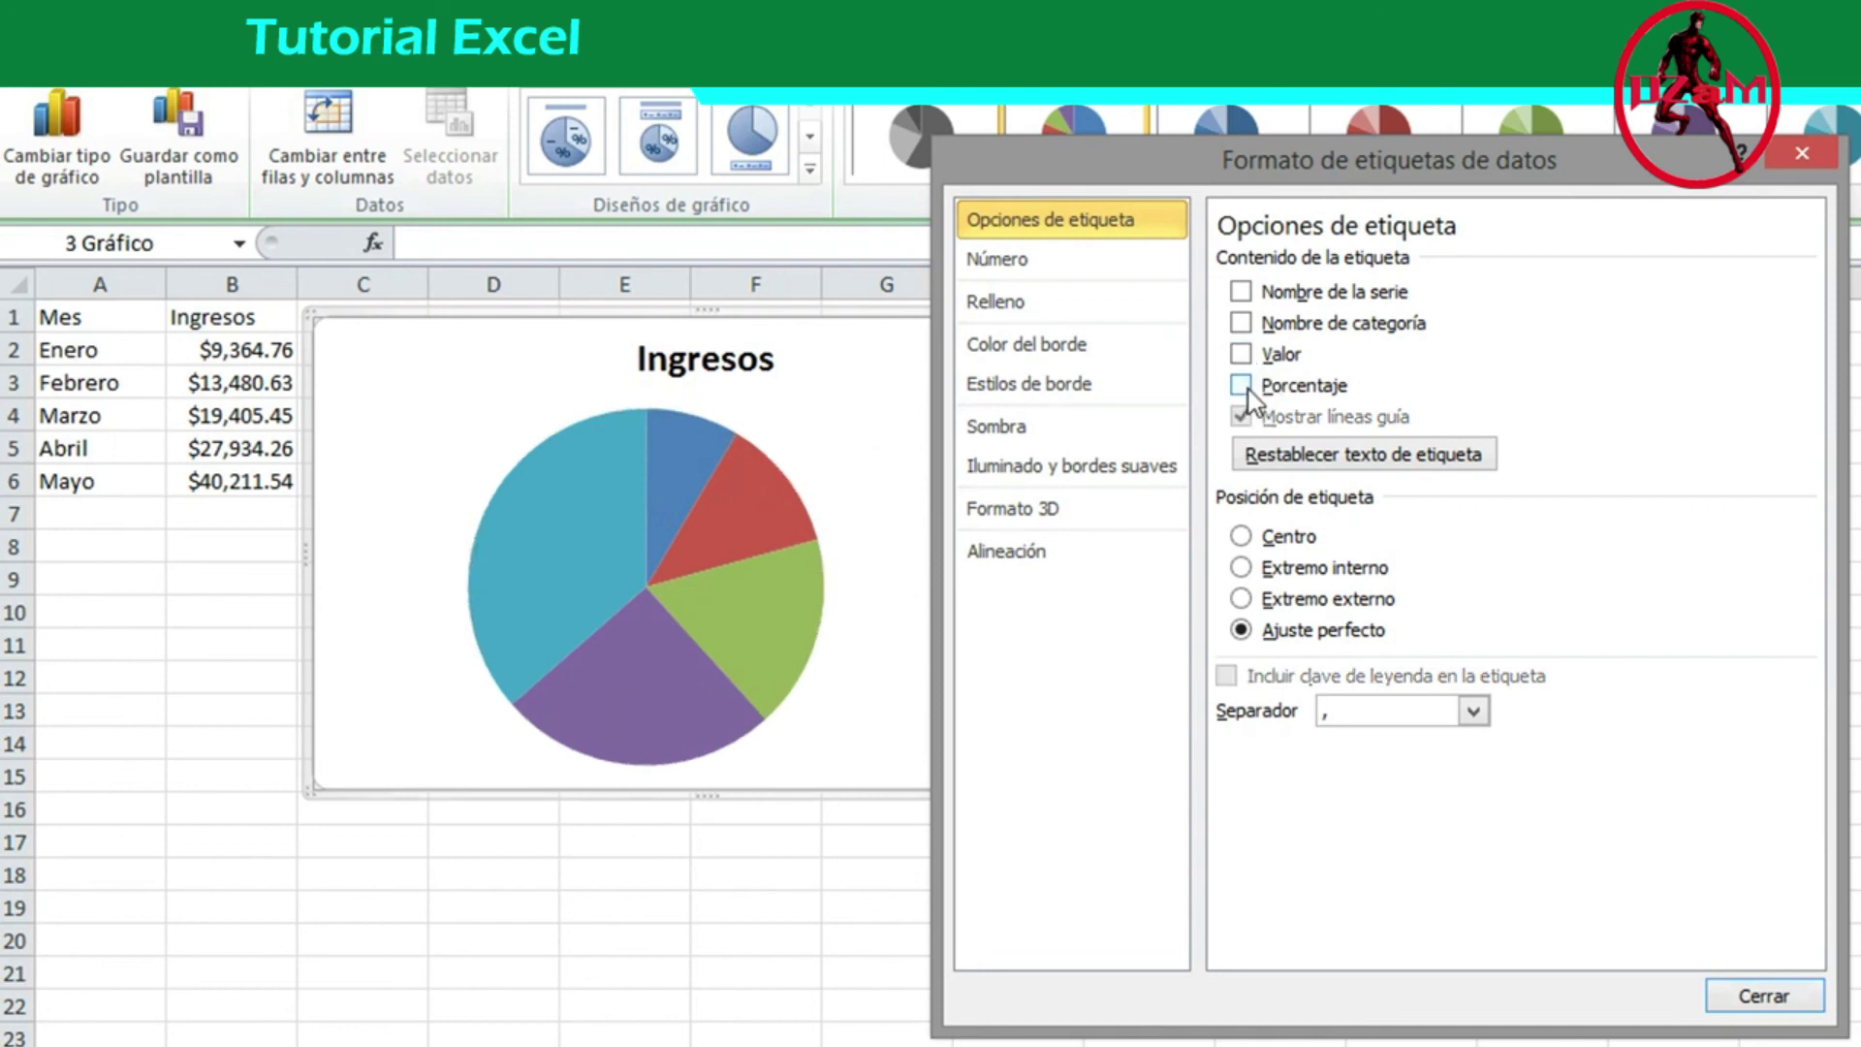
pyautogui.click(1242, 385)
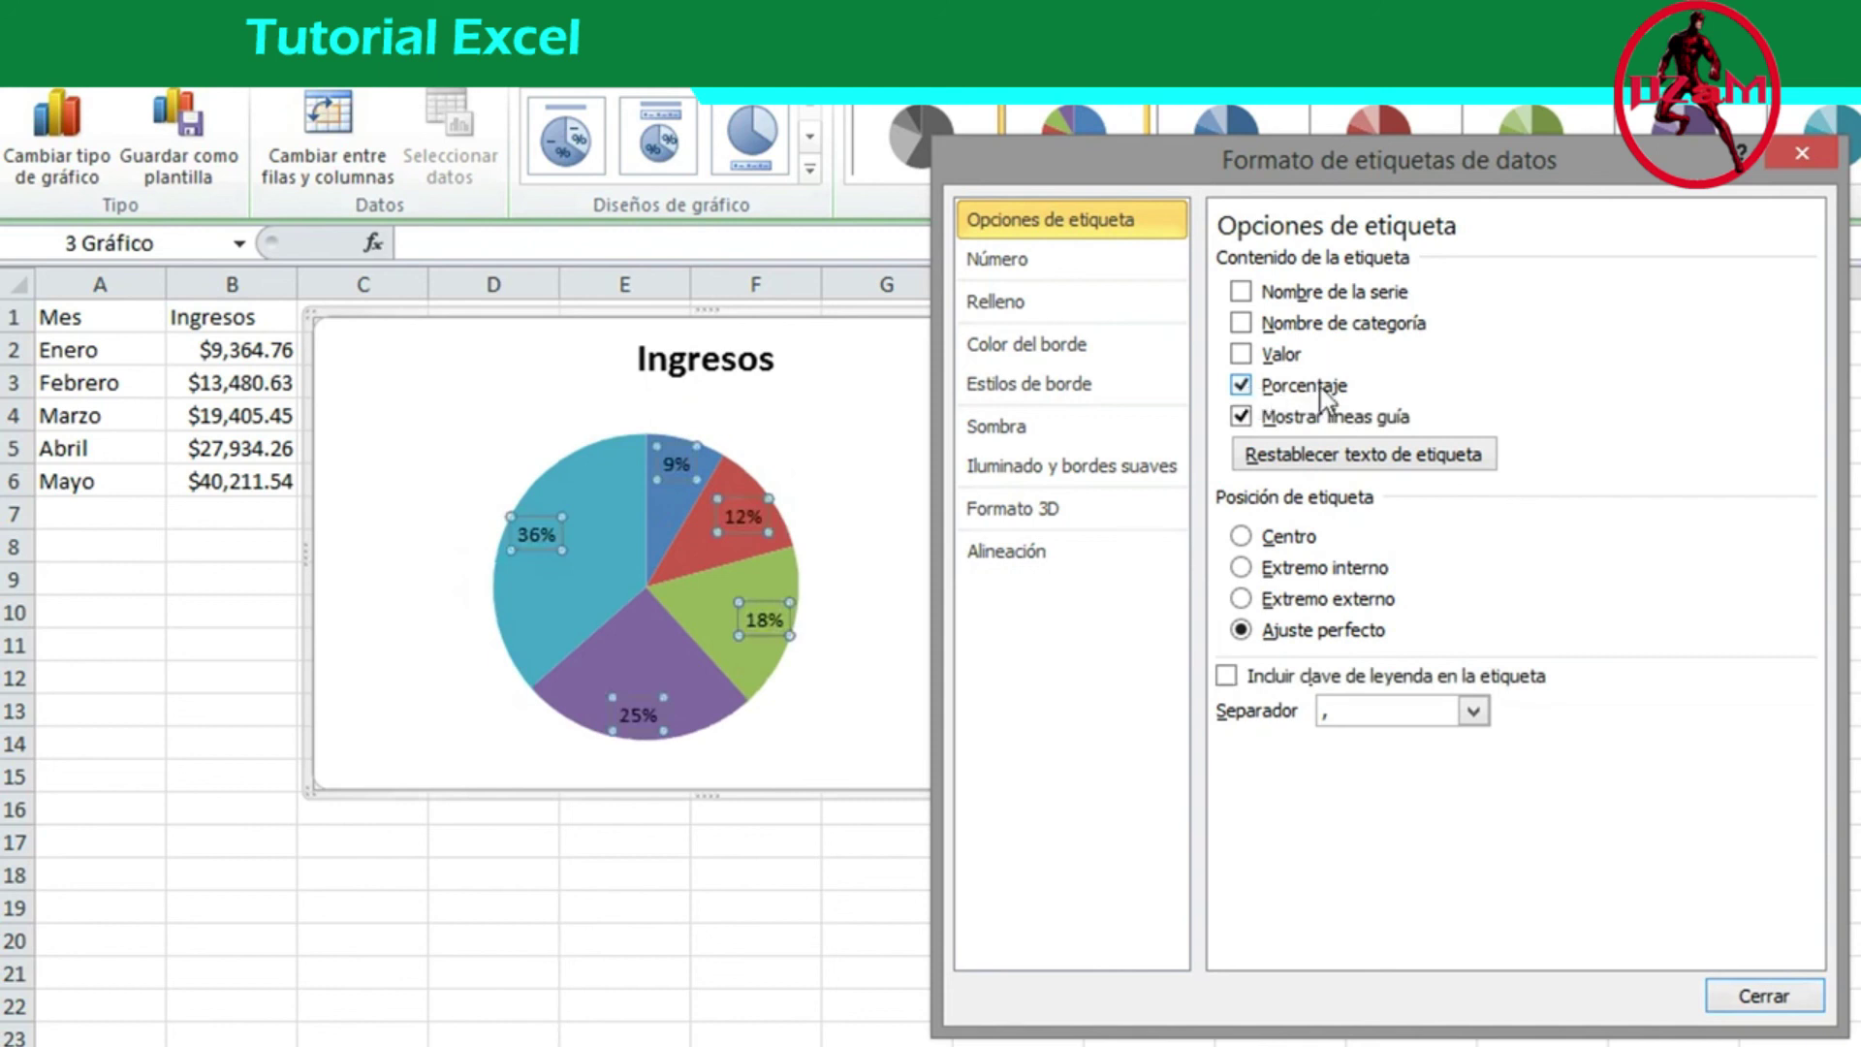
pyautogui.click(1242, 353)
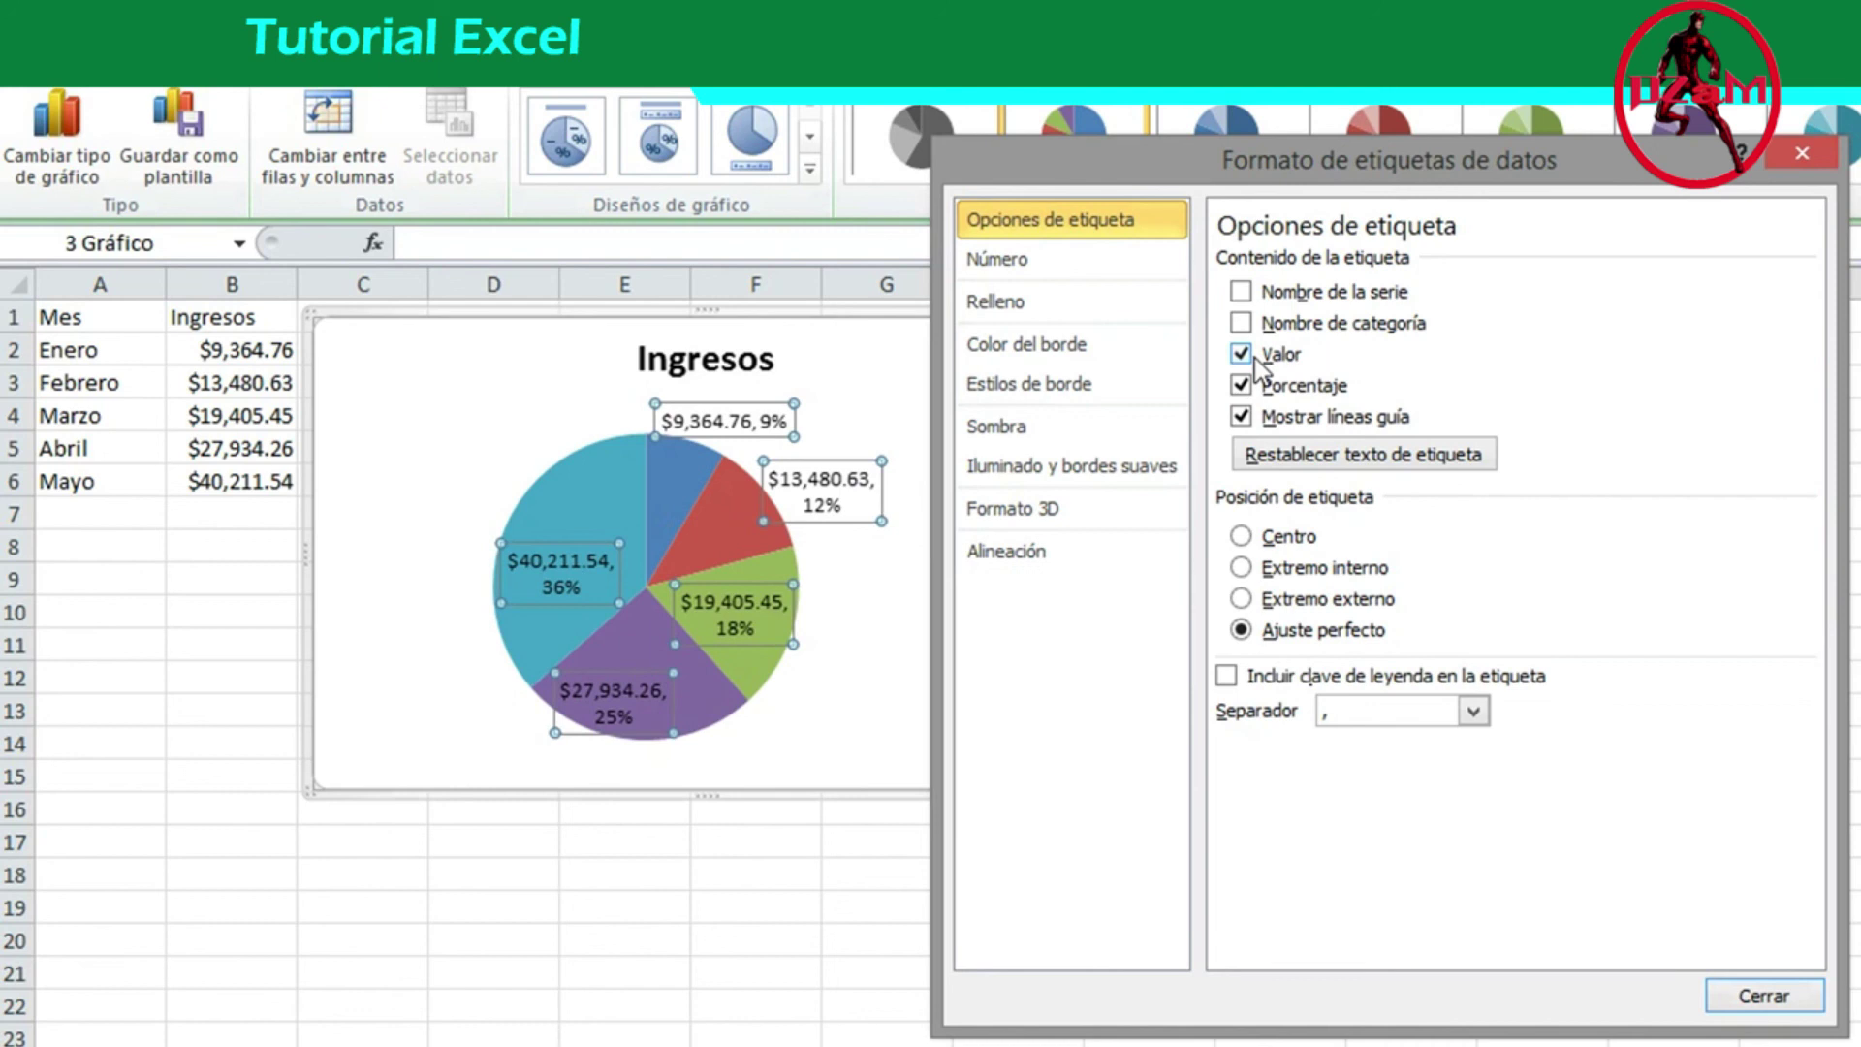
pyautogui.click(1249, 356)
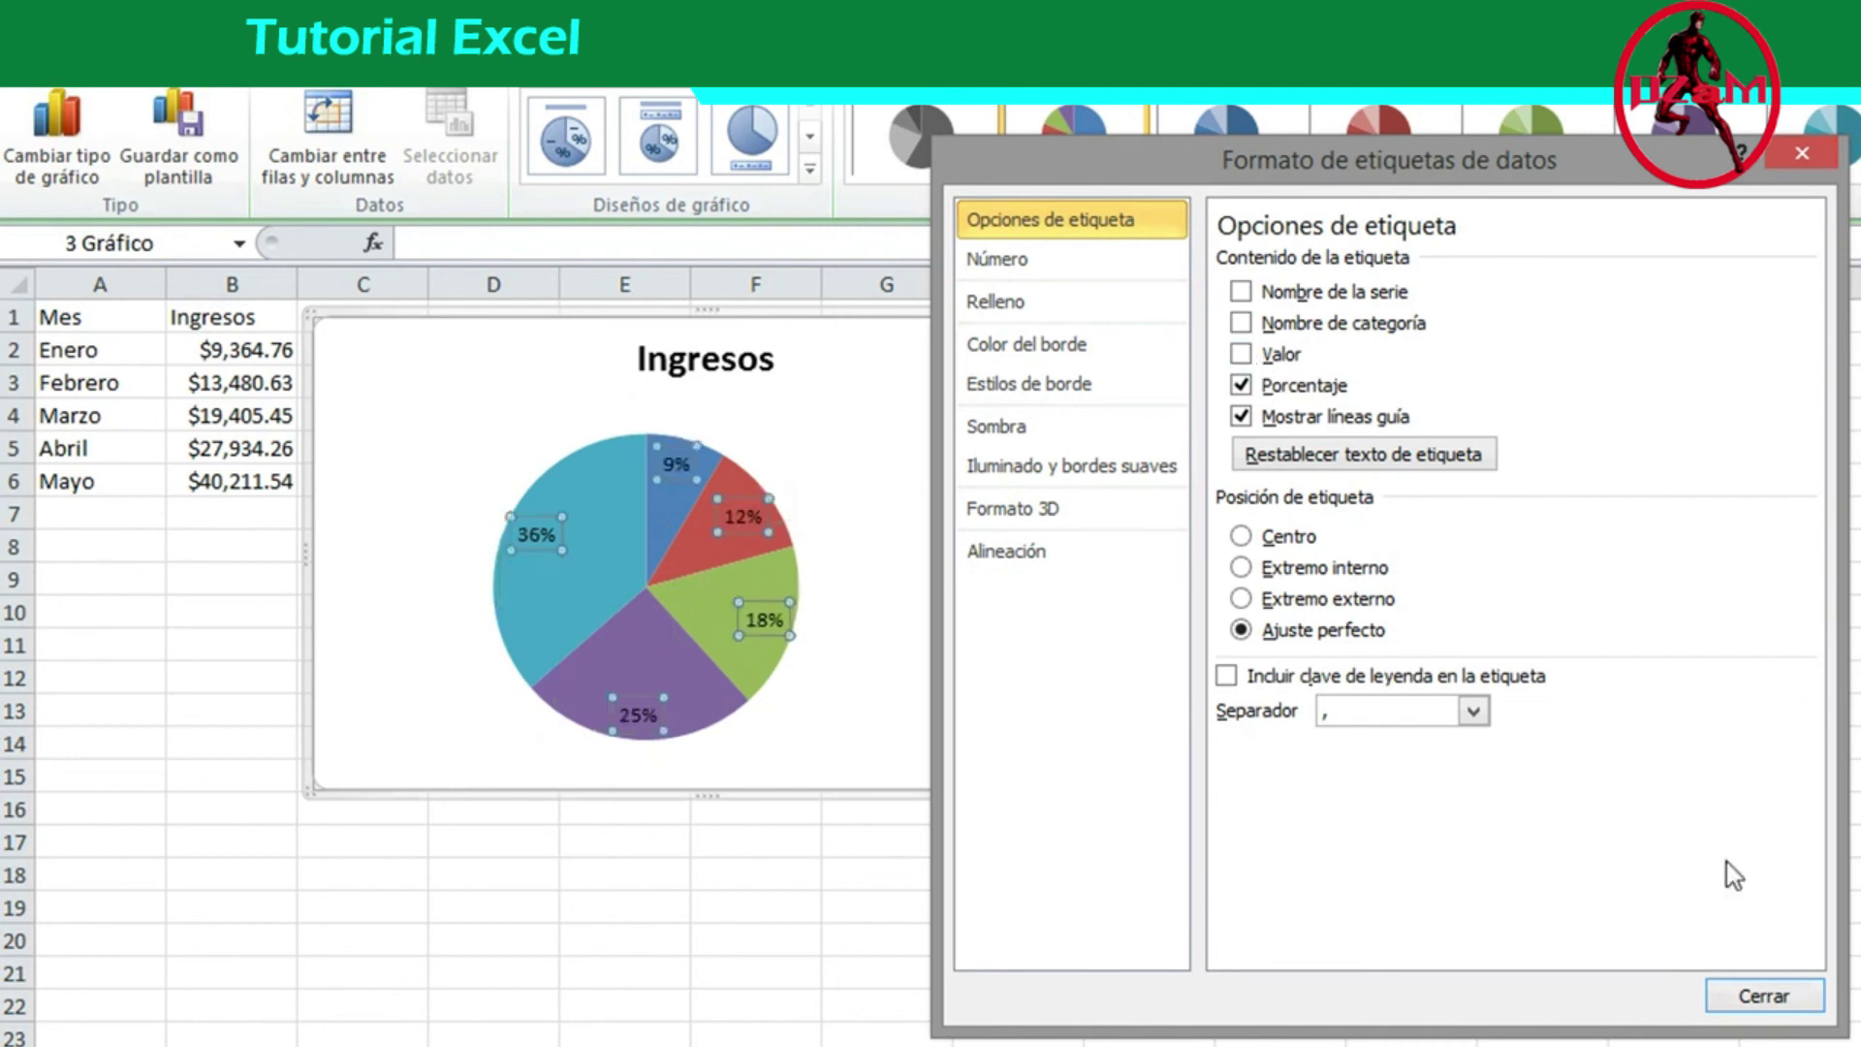
pyautogui.click(1774, 996)
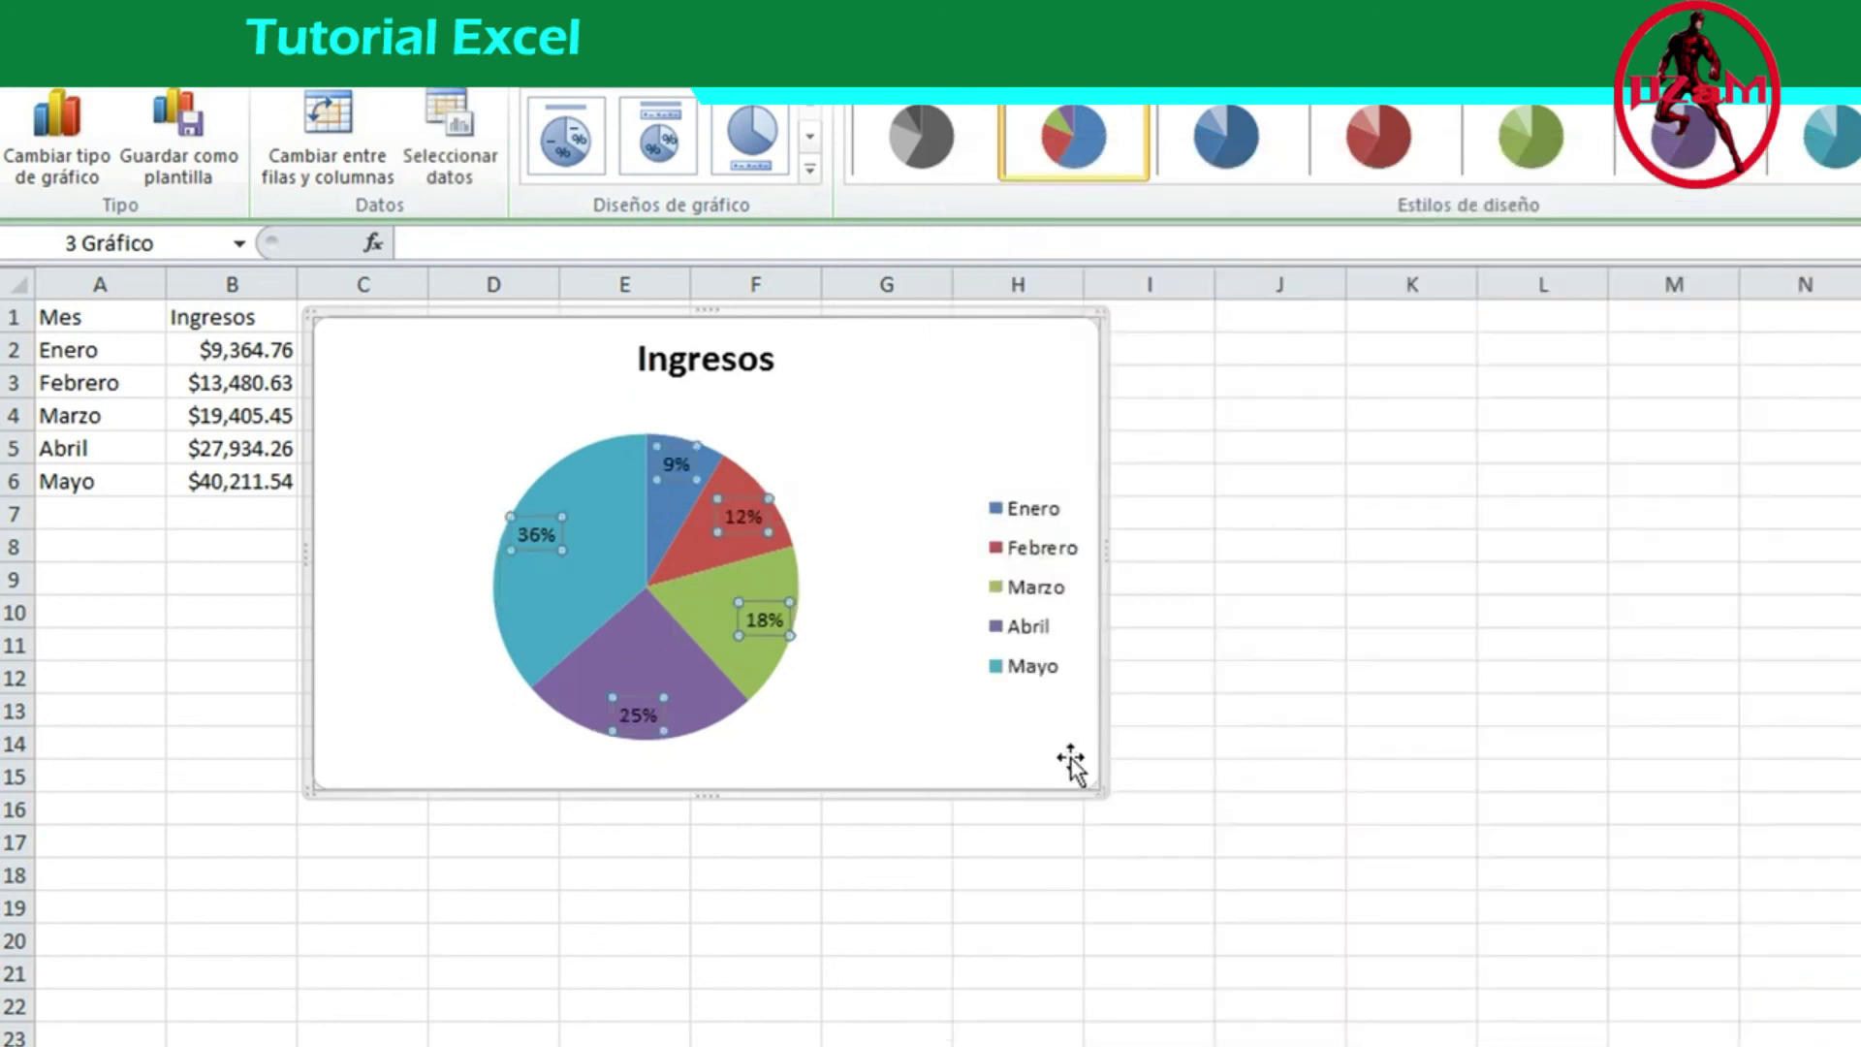
pyautogui.click(1044, 909)
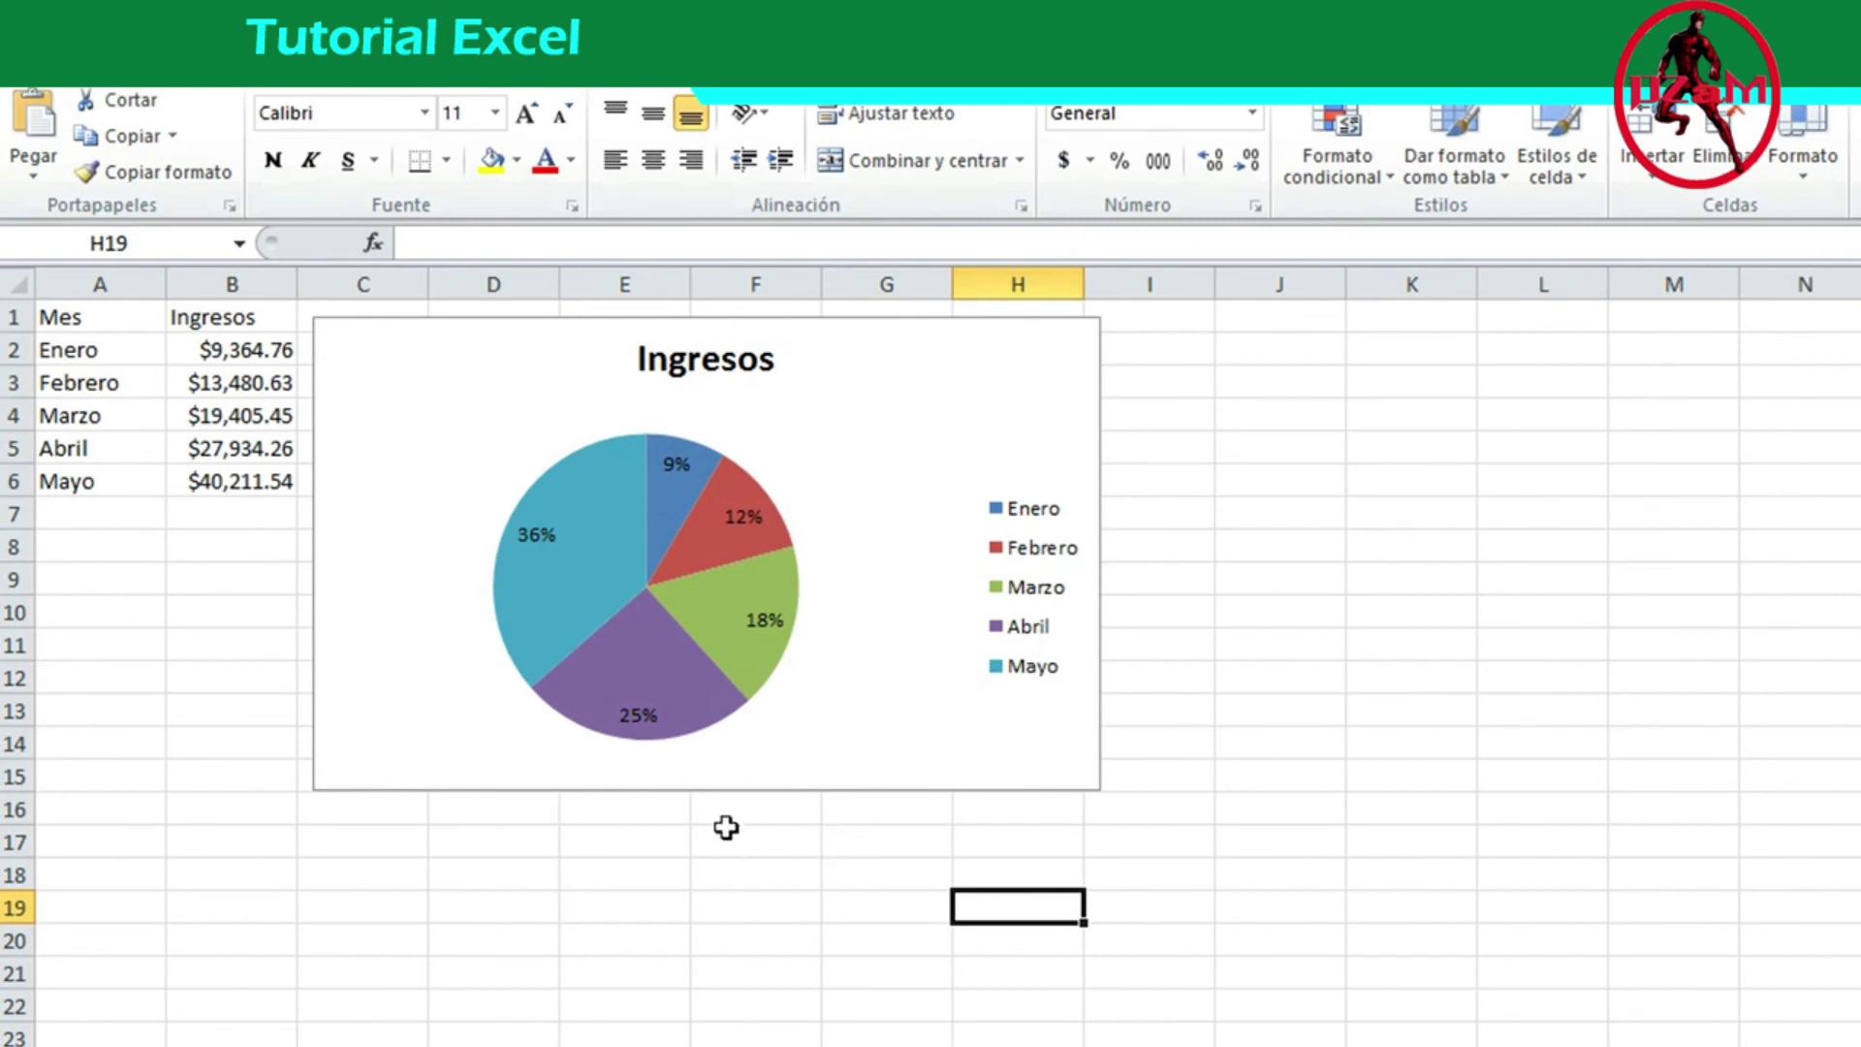
# Try the Centro, Extremo interno and Extremo externo positions for the percentage labels, ending on Ajuste perfecto.
pyautogui.click(534, 535)
pyautogui.rightClick(534, 535)
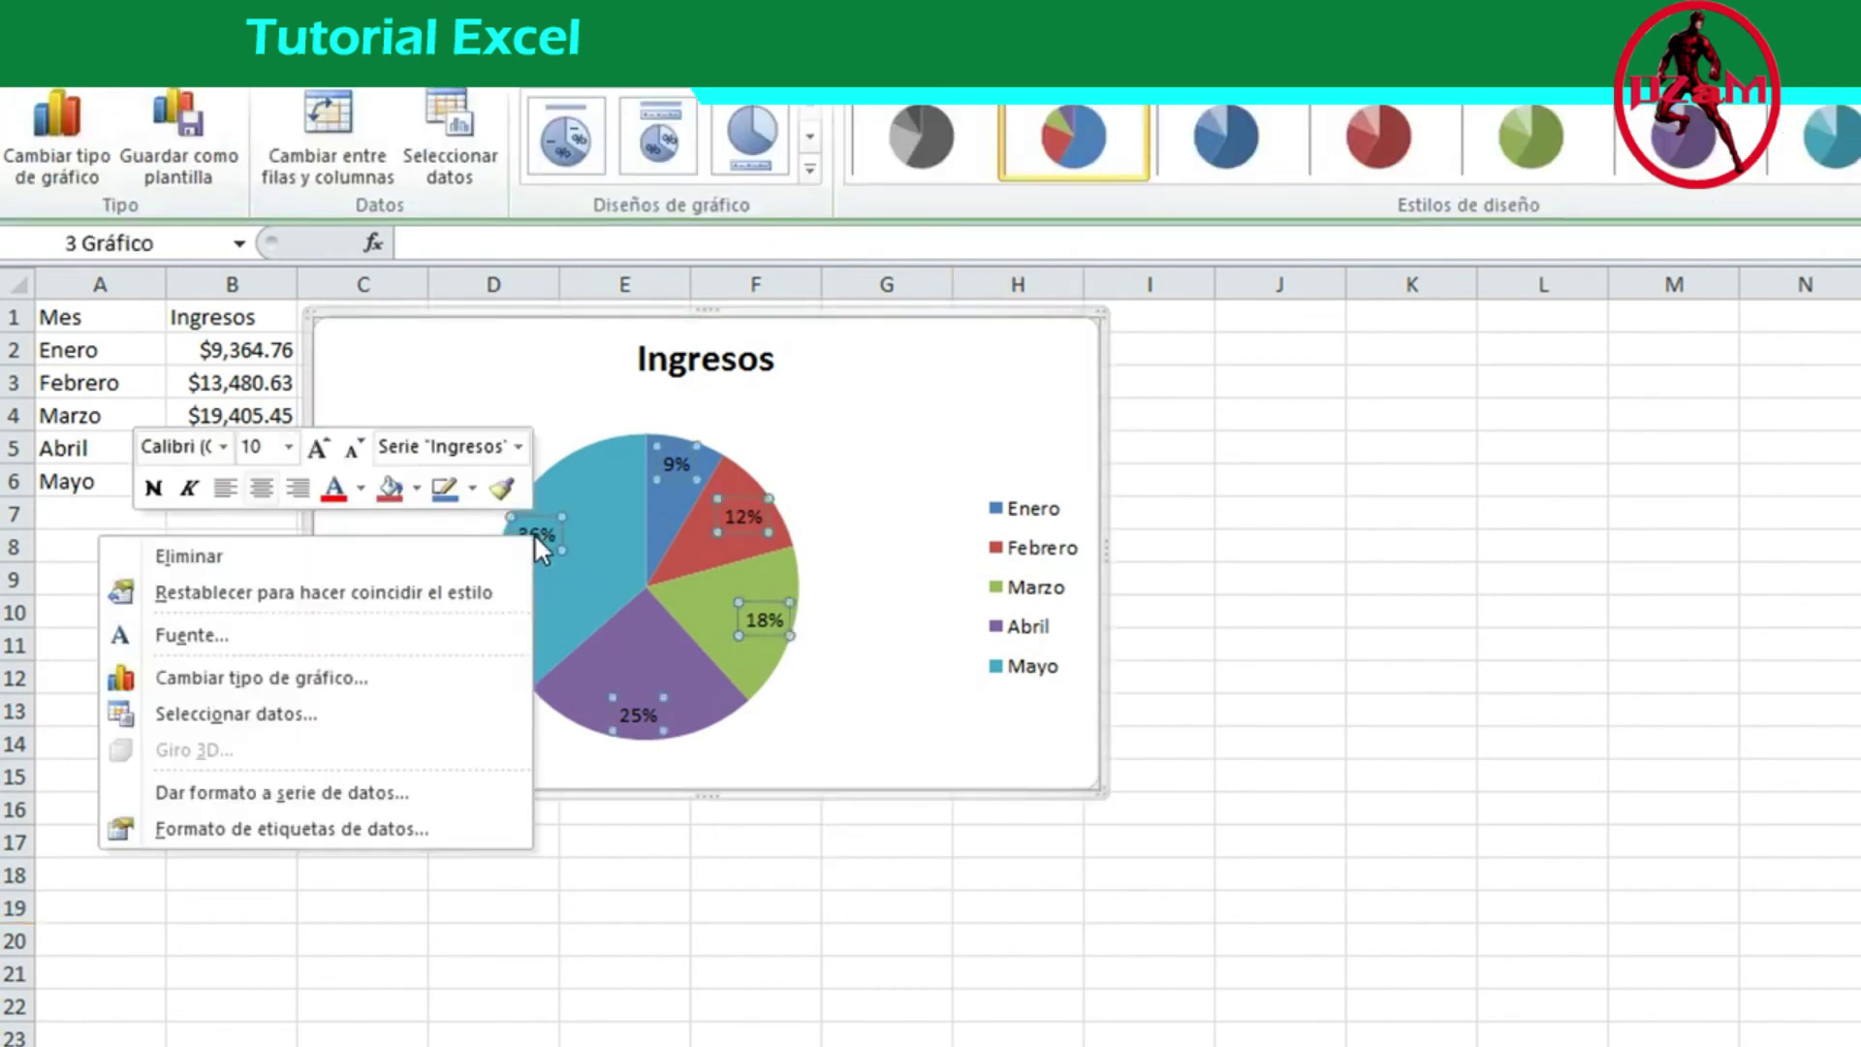
pyautogui.click(449, 829)
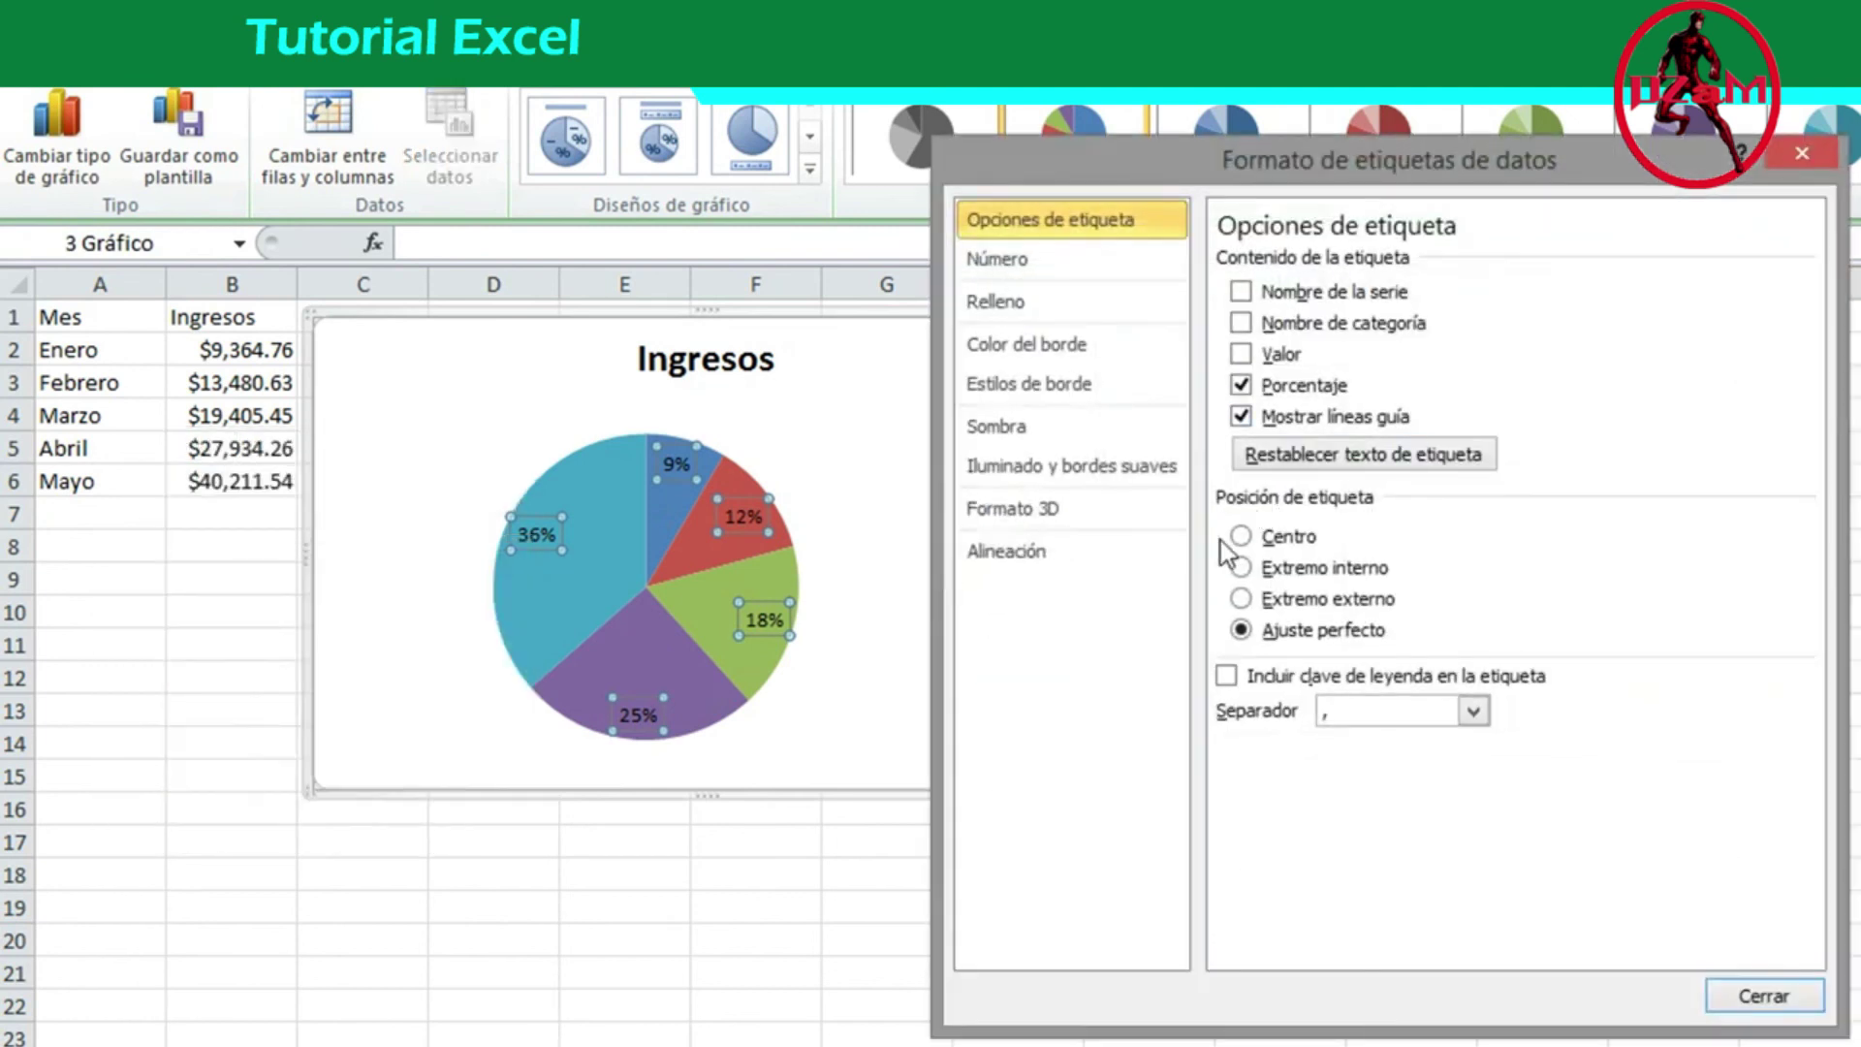
pyautogui.click(1291, 538)
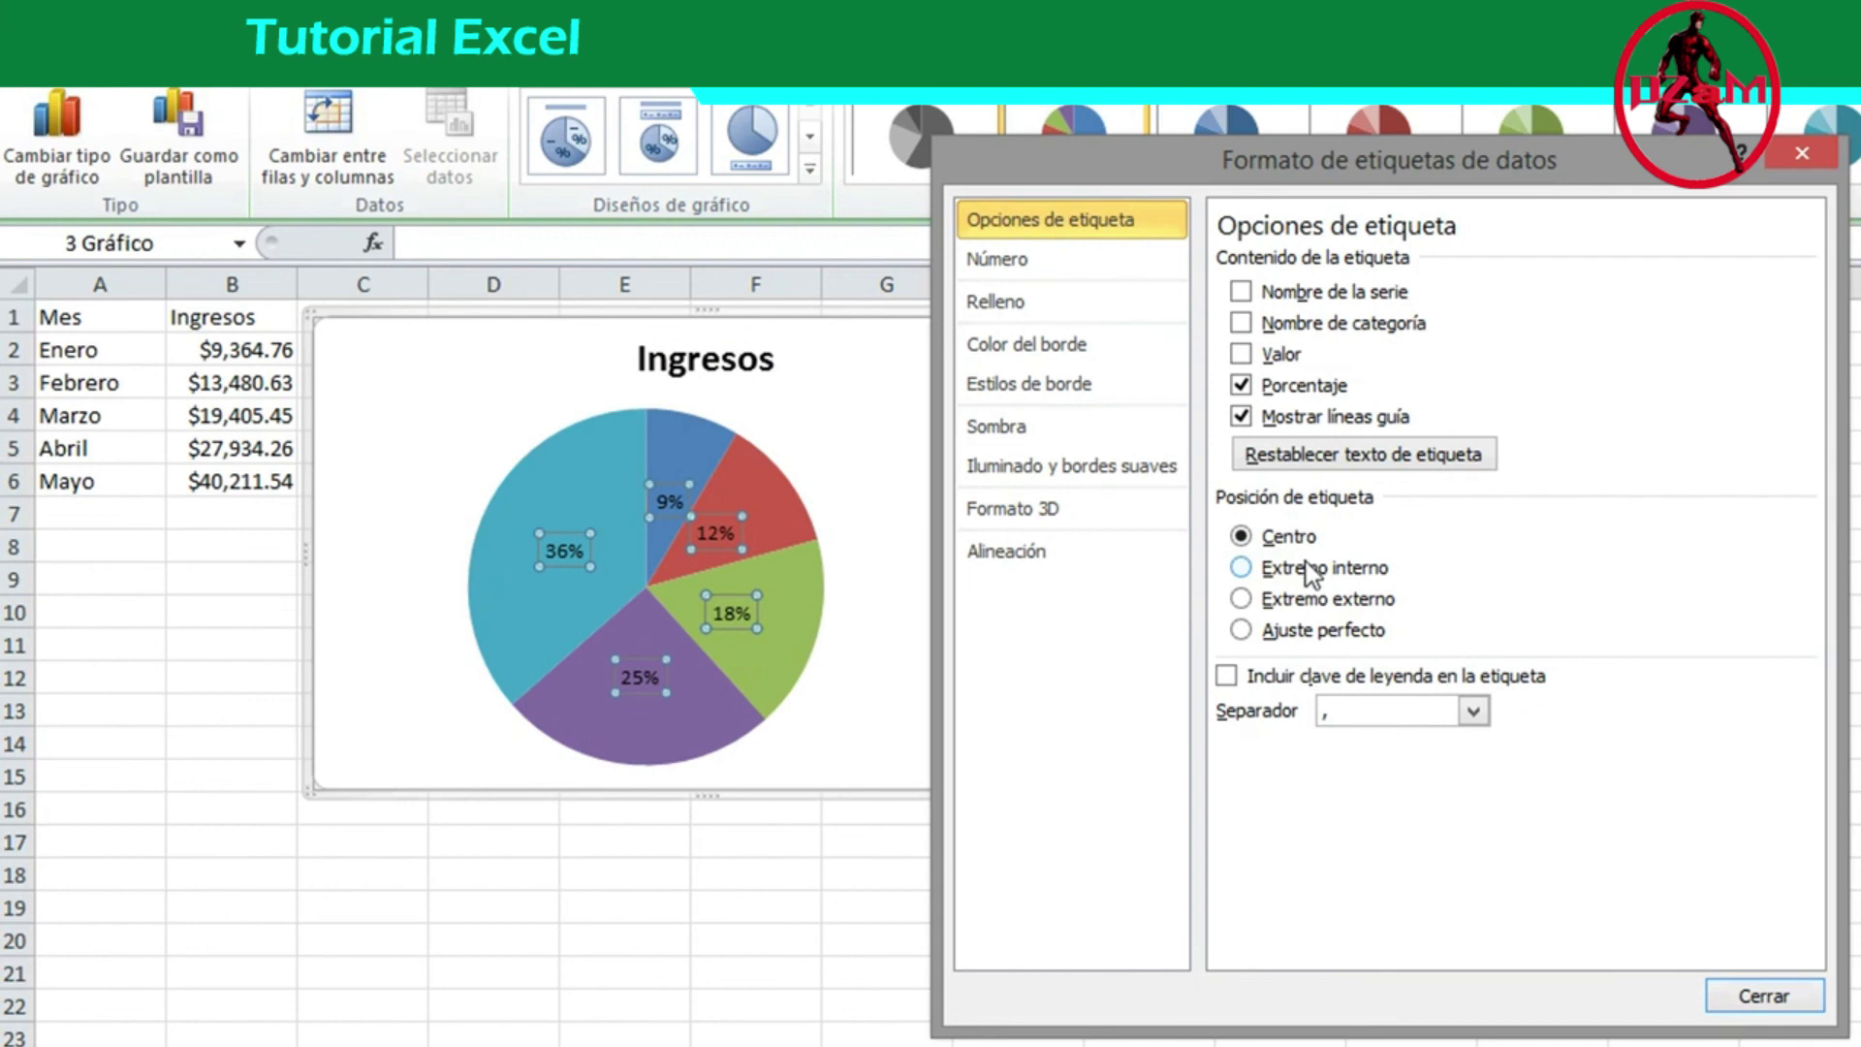
pyautogui.click(1312, 571)
pyautogui.click(1321, 601)
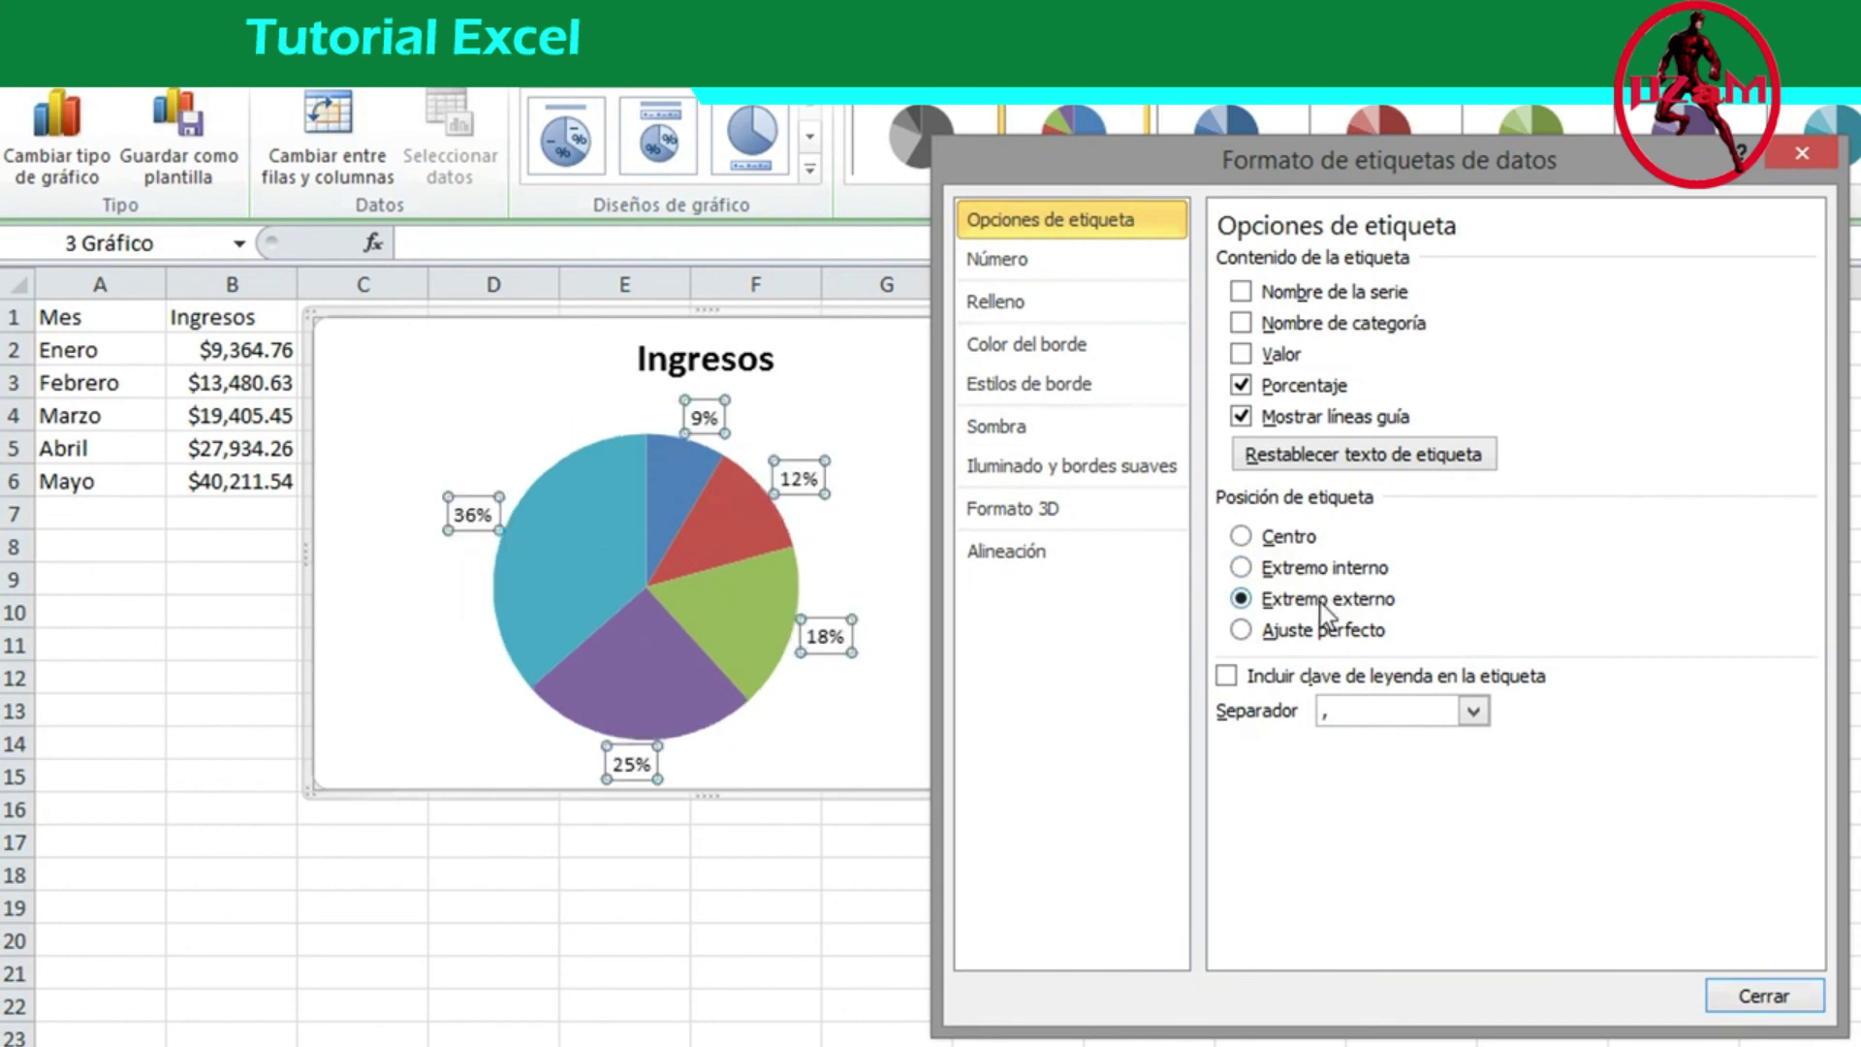
pyautogui.click(1322, 632)
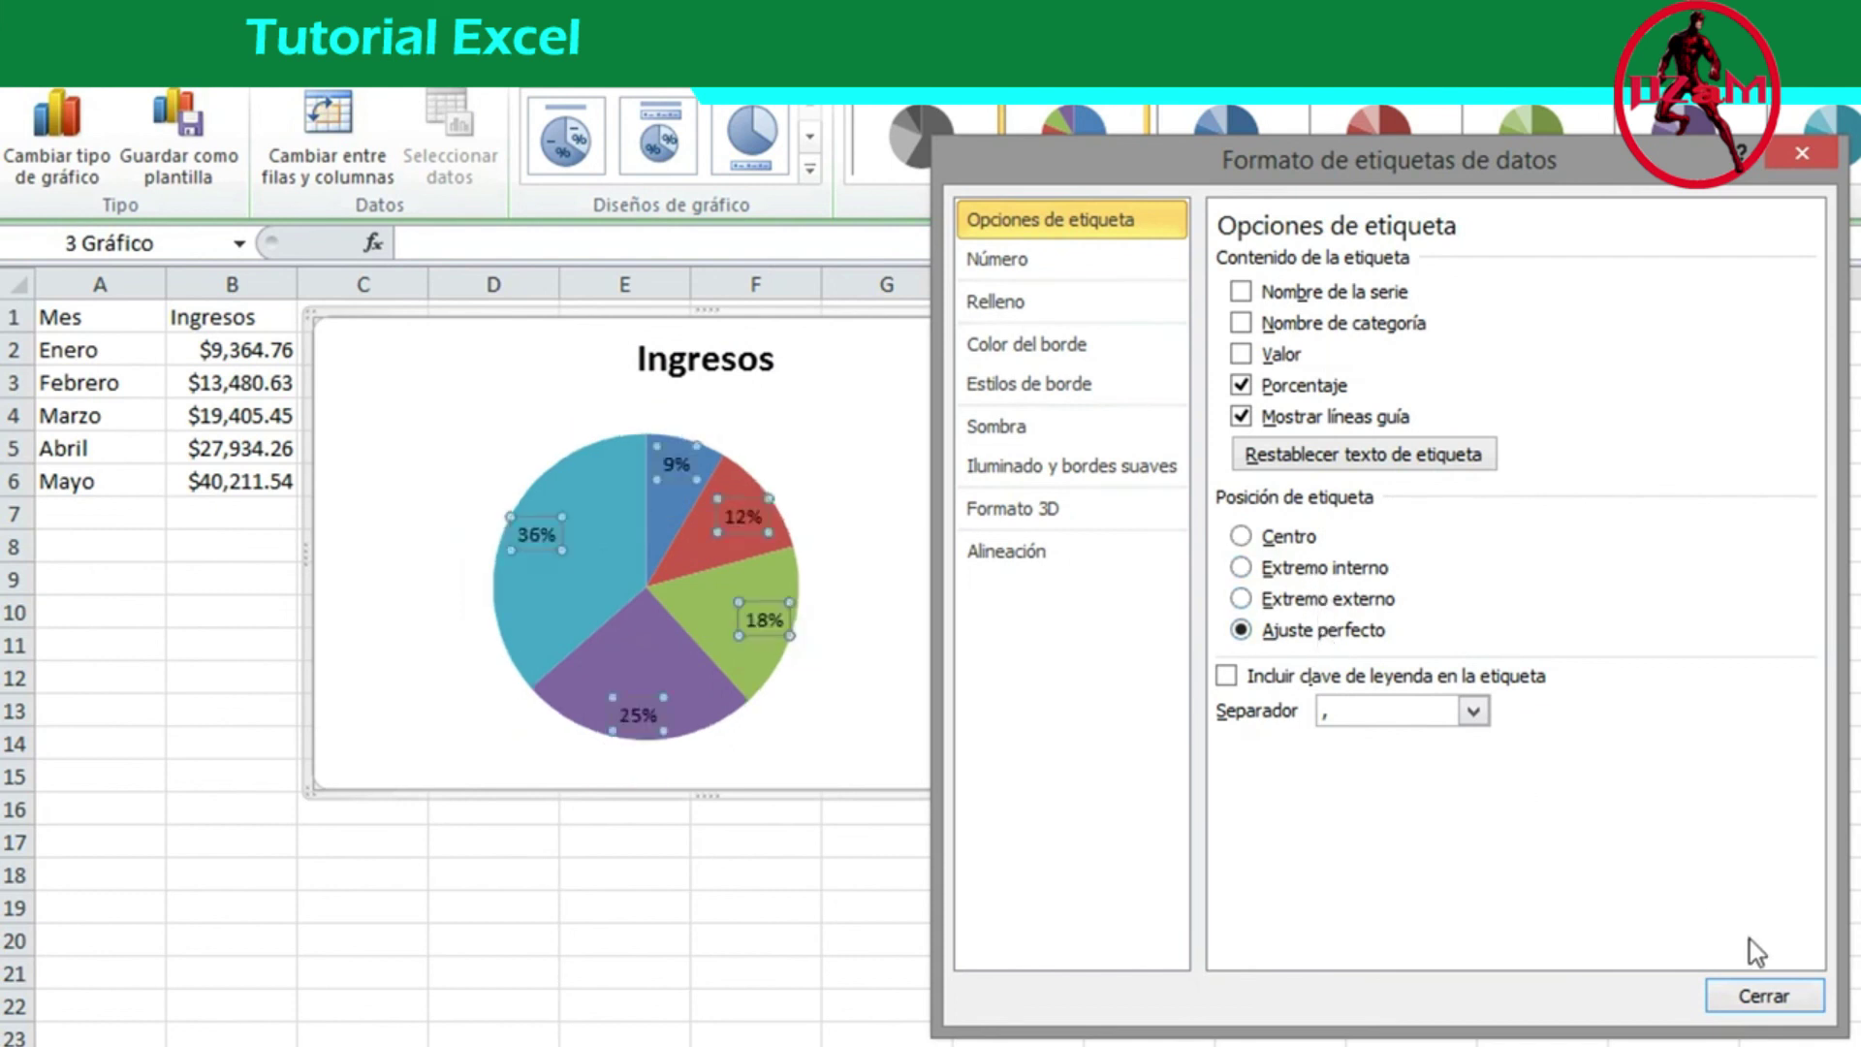